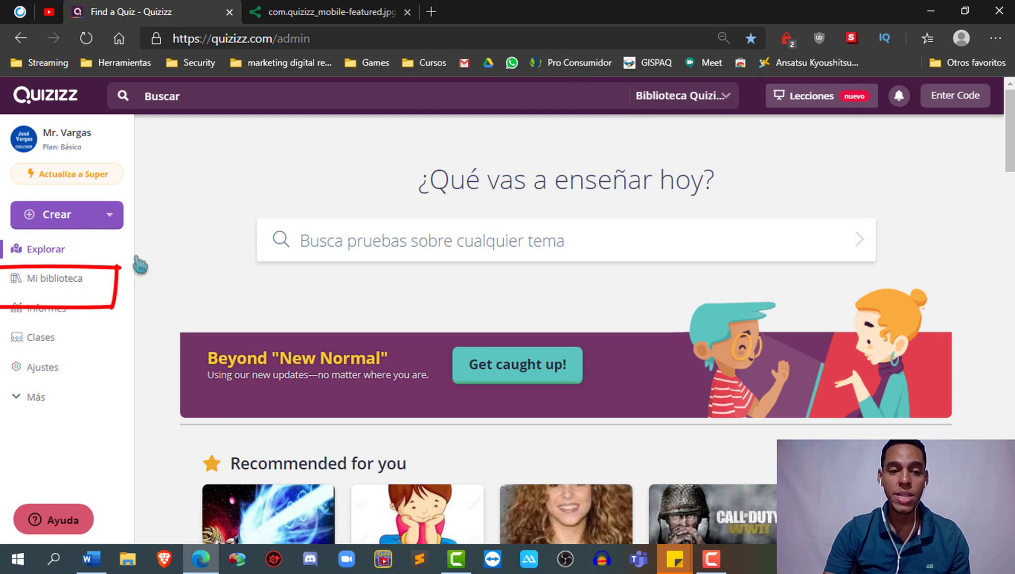
# - Look through the personal quiz library, the reports of completed quizzes and the class list
pyautogui.click(80, 282)
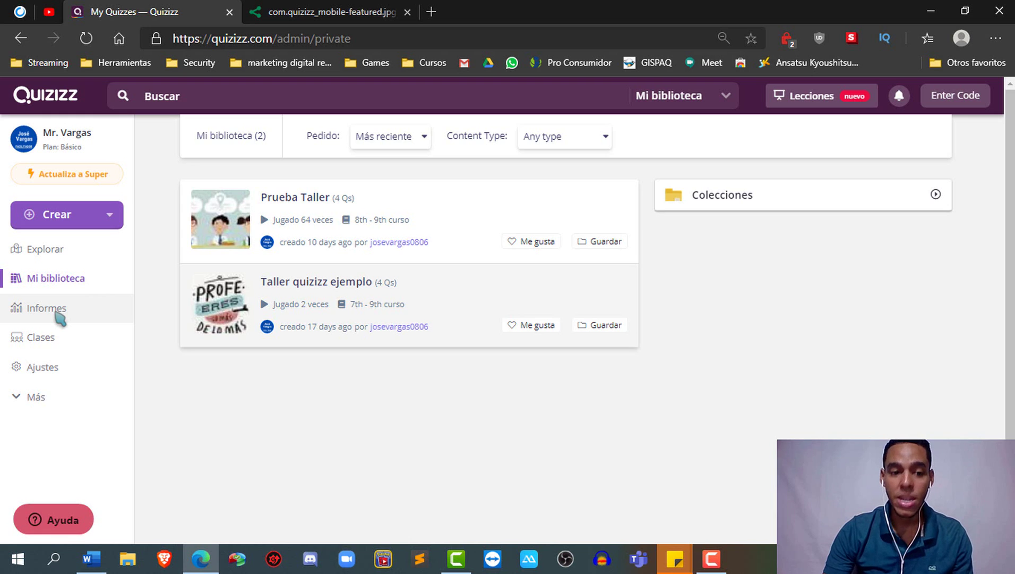
pyautogui.click(57, 313)
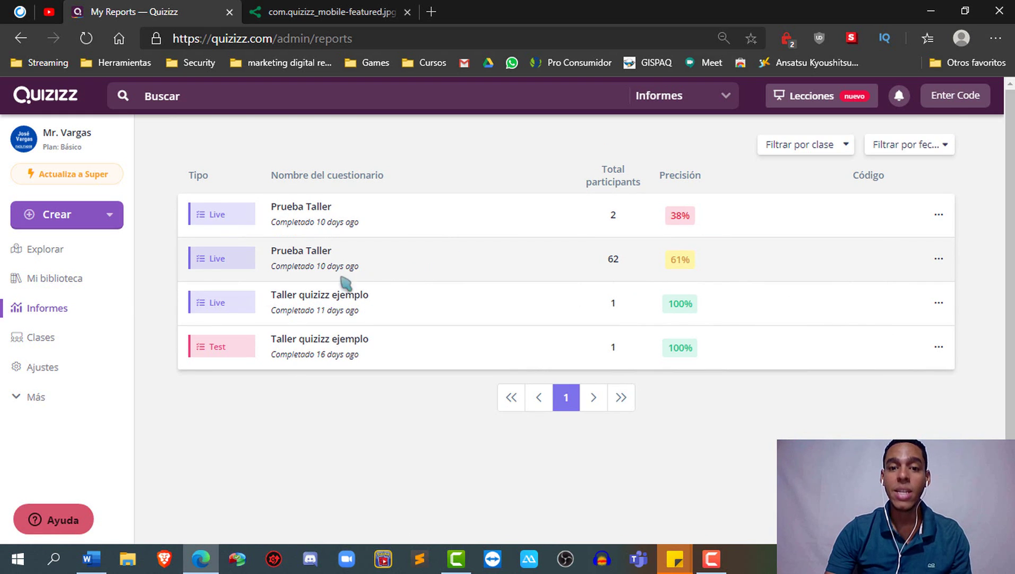
pyautogui.click(46, 340)
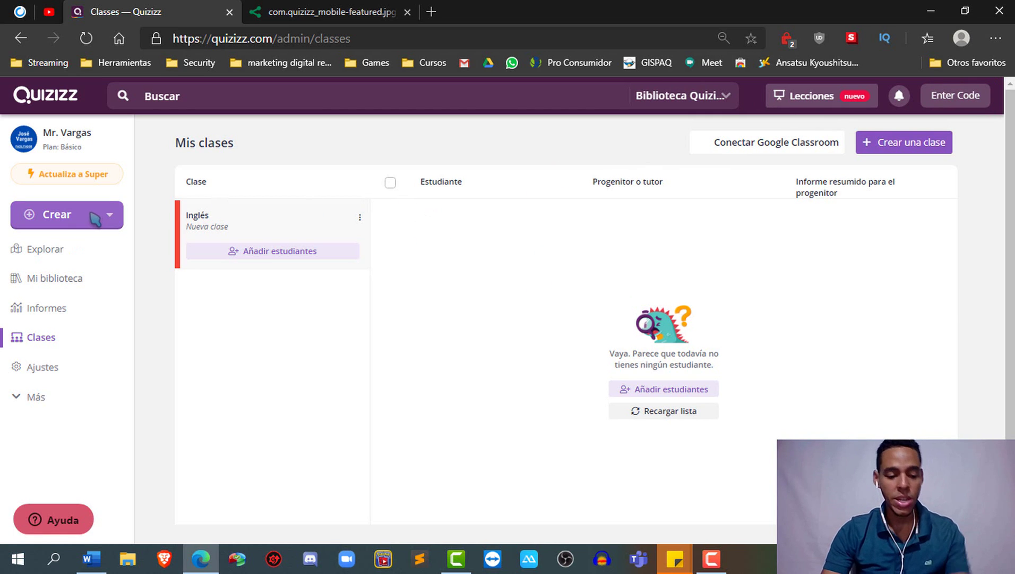
# - Create a new questionnaire named "ejemplo" with Desarrollo profesional as its subject
pyautogui.click(74, 224)
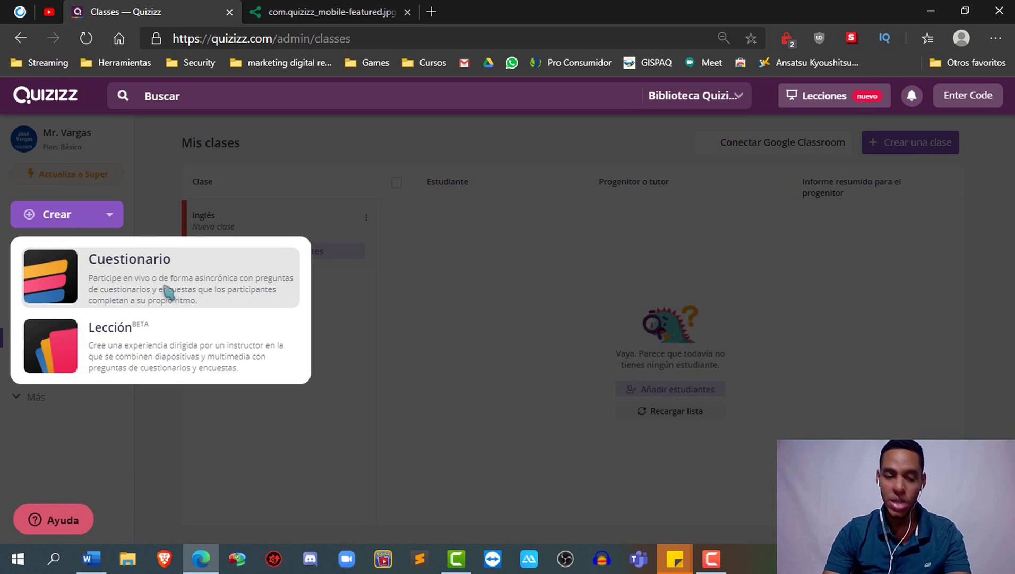
pyautogui.click(152, 284)
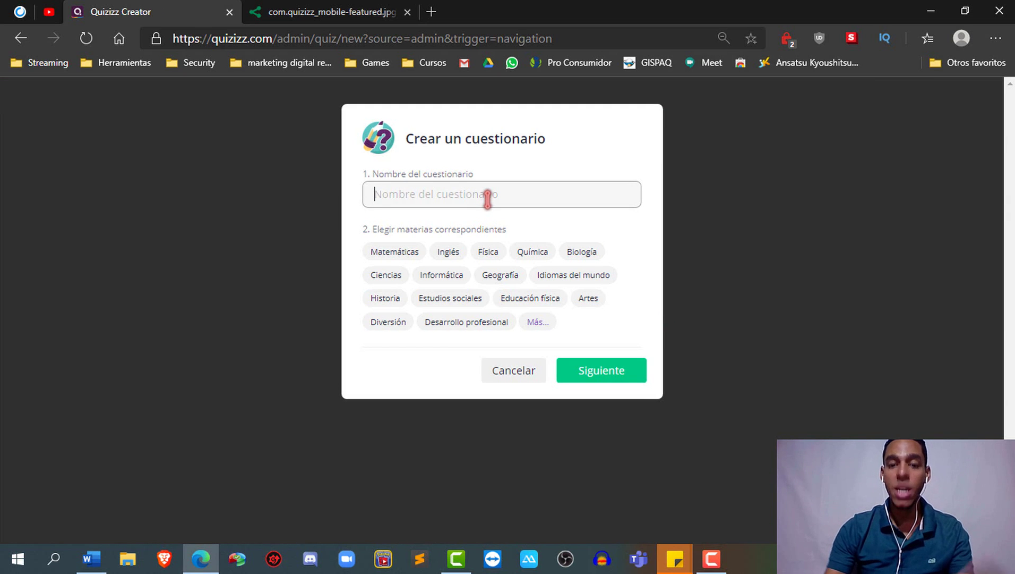
pyautogui.write('ejemplo')
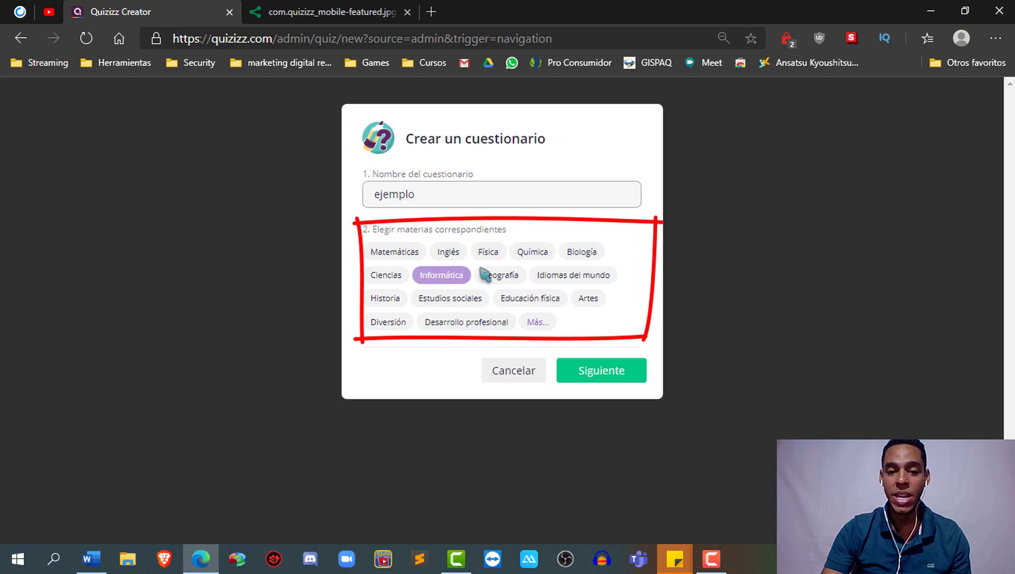
pyautogui.click(525, 255)
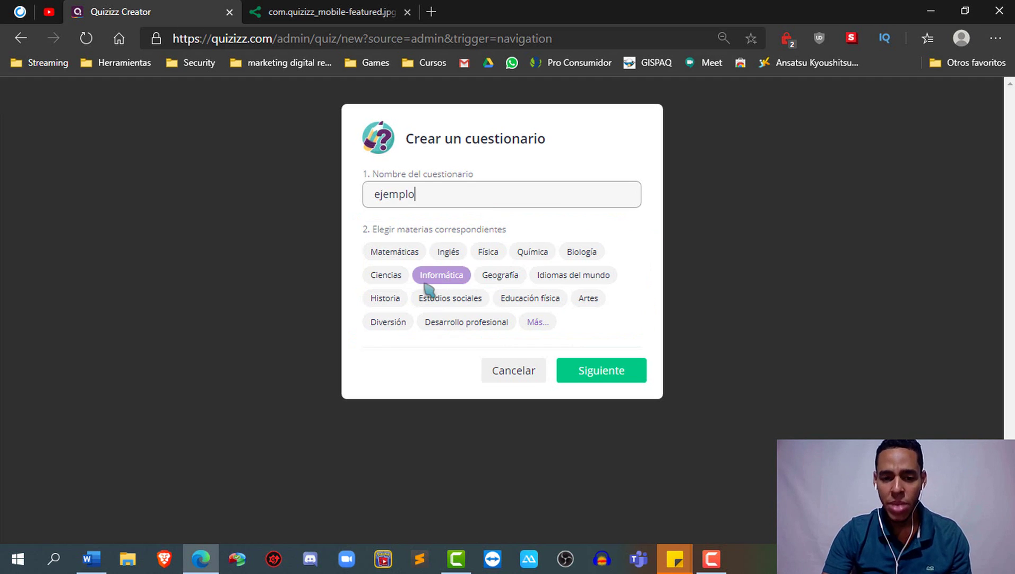
pyautogui.click(465, 325)
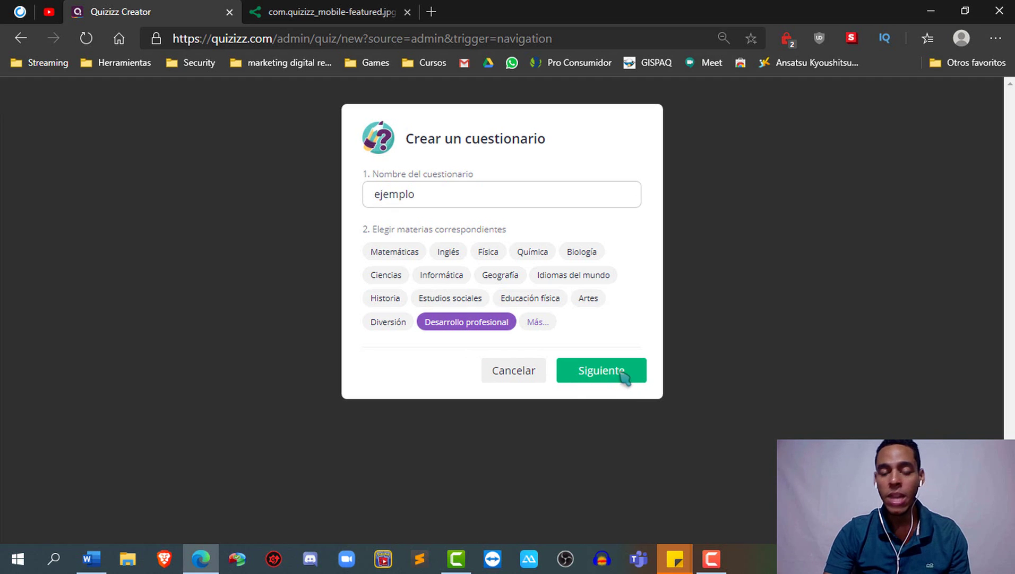
pyautogui.click(602, 370)
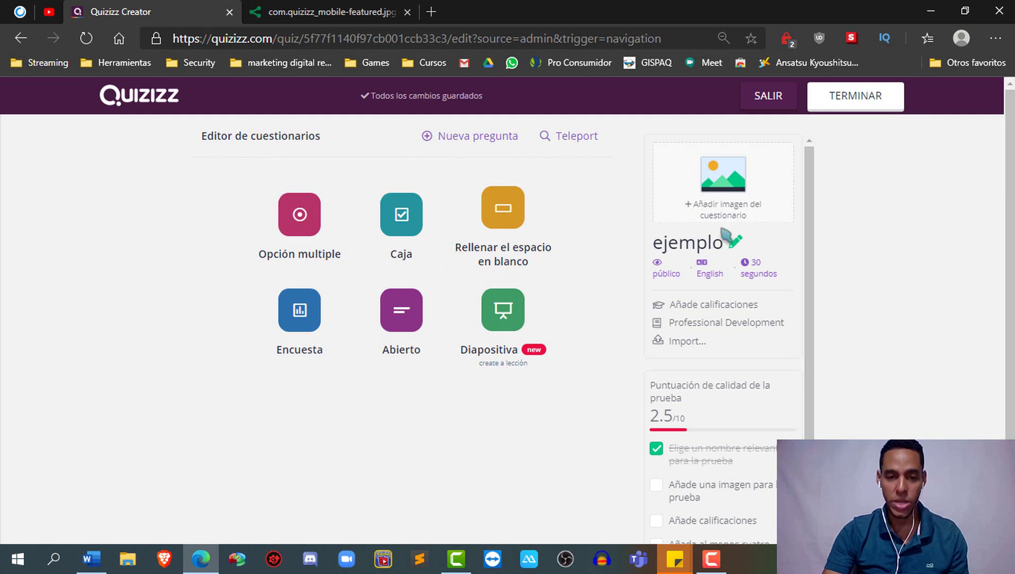
# - Open the quiz information form for adding an image to the questionnaire
pyautogui.scroll(-1, 725, 411)
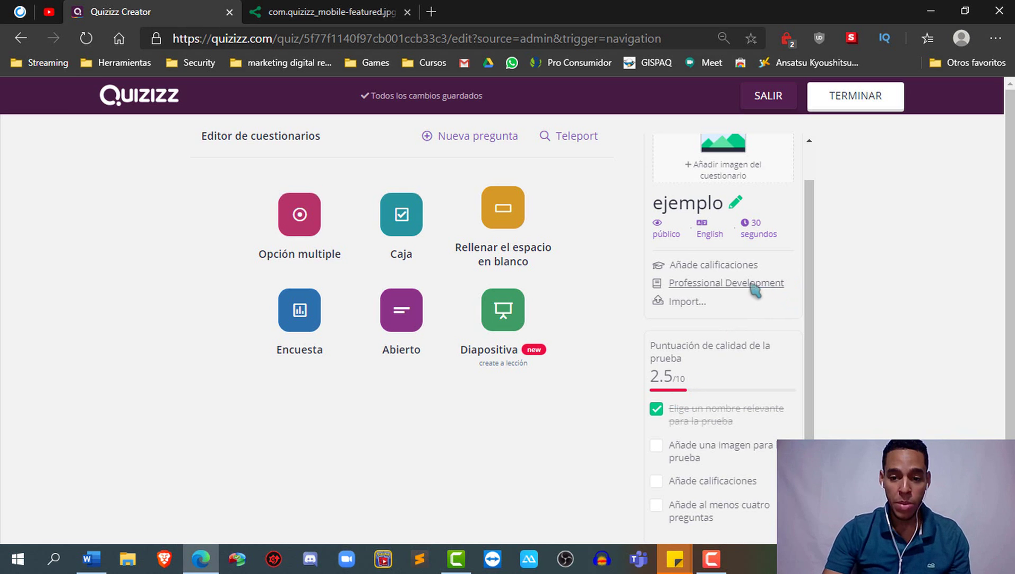
pyautogui.scroll(1, 755, 289)
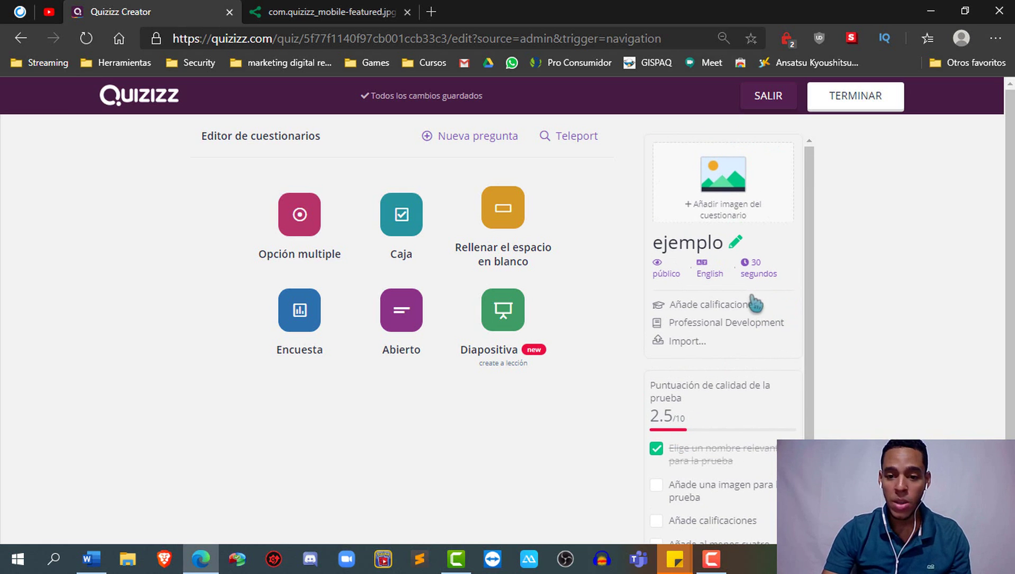
pyautogui.click(724, 187)
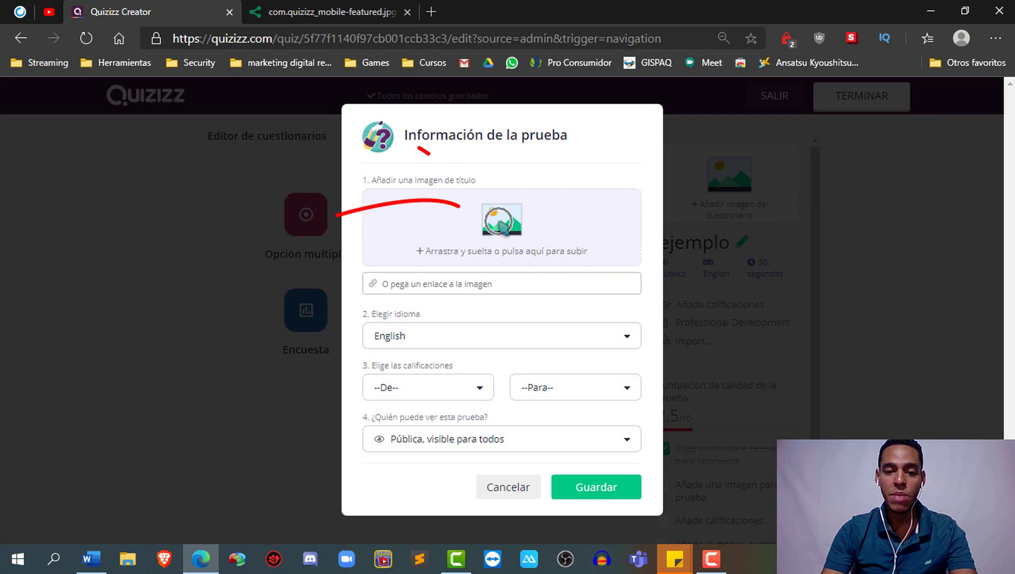
# - Upload the "J V" picture from the desktop's Youtube studio folder as the title image, and remove it again
pyautogui.click(499, 223)
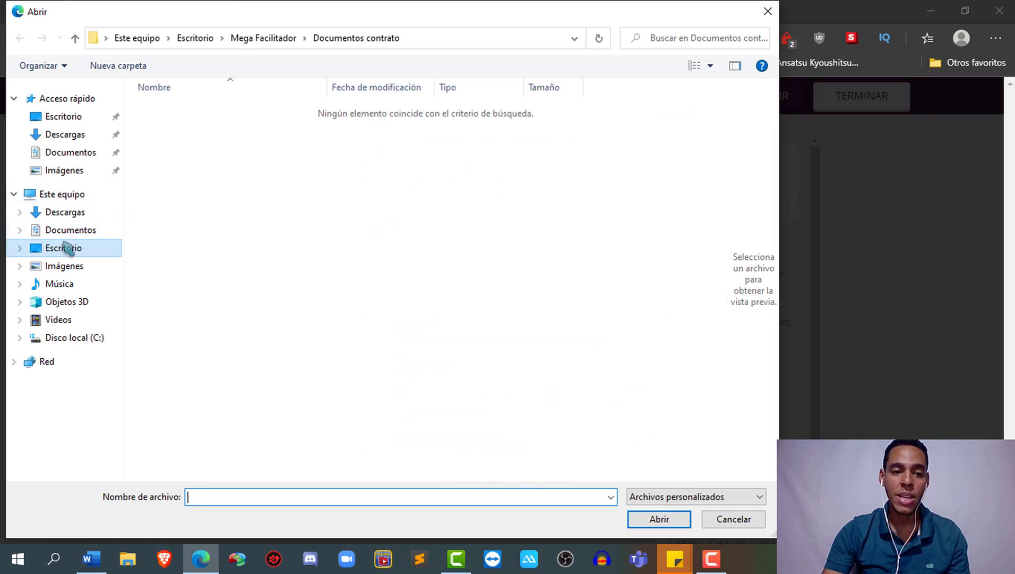
pyautogui.click(78, 253)
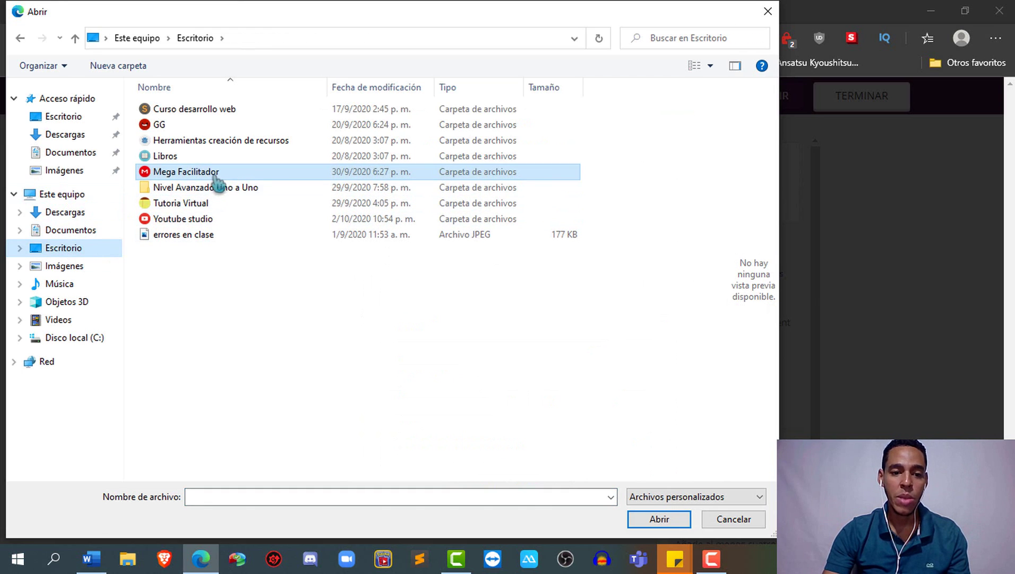
pyautogui.click(204, 220)
pyautogui.doubleClick(206, 222)
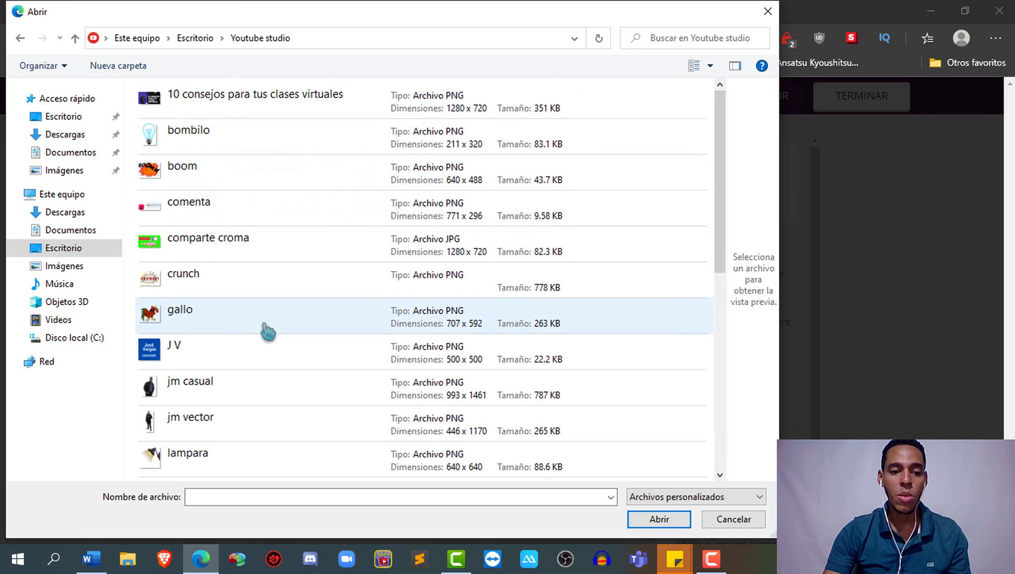
pyautogui.doubleClick(222, 367)
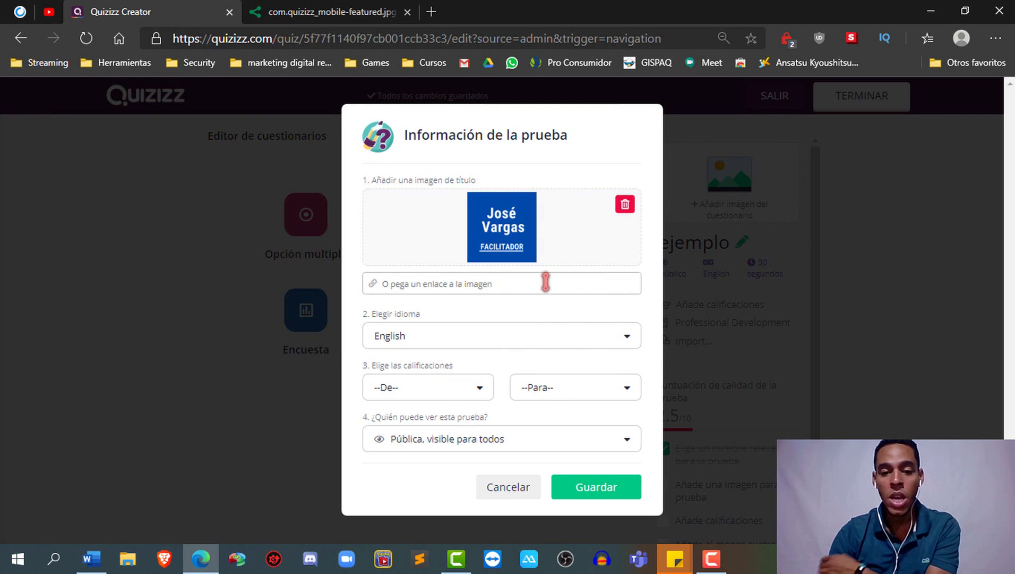
pyautogui.click(623, 209)
# - Search the web for "quizizz" in a new browser tab and show the image results
pyautogui.click(432, 12)
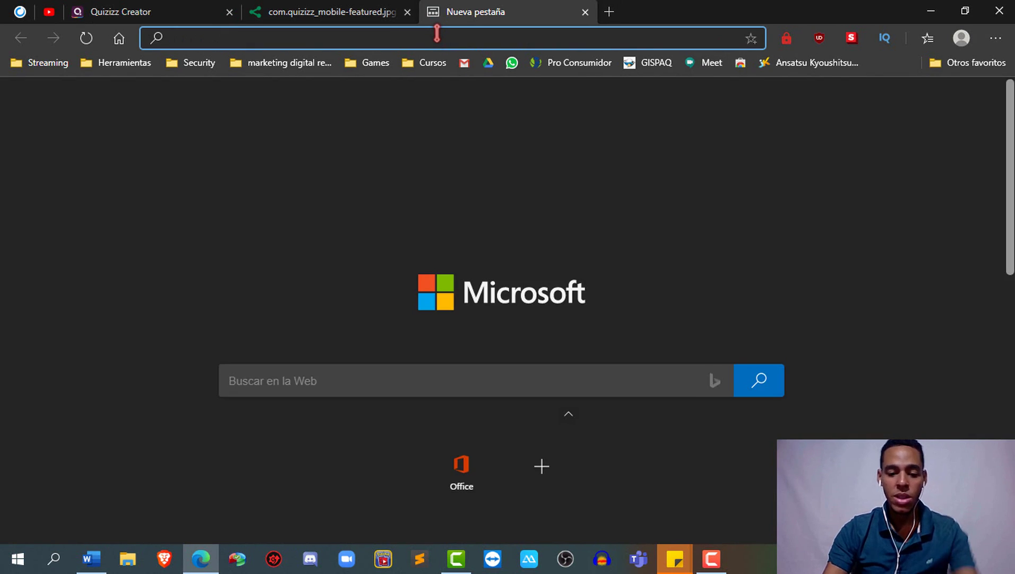
pyautogui.write('quiziz')
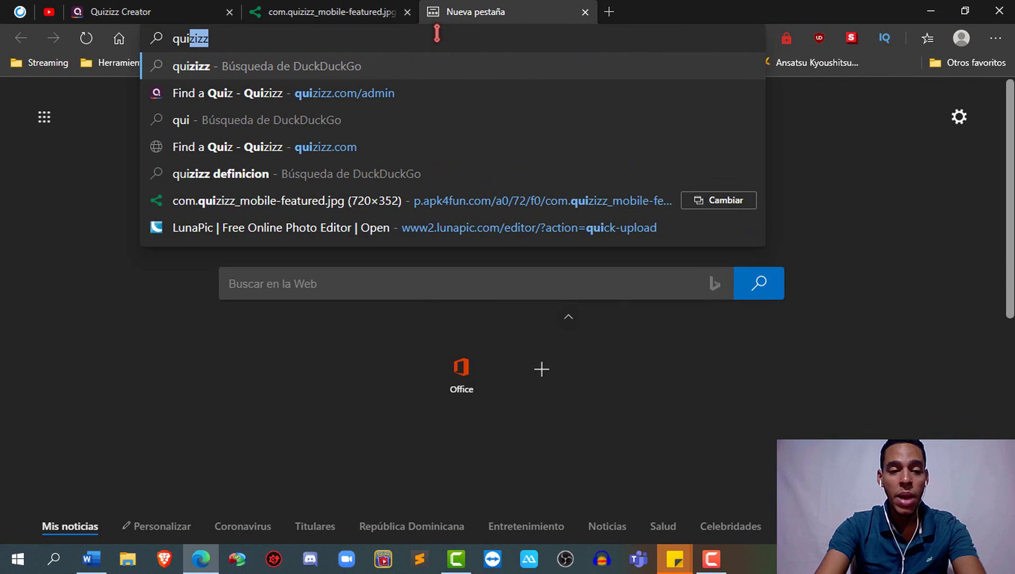
pyautogui.write('z')
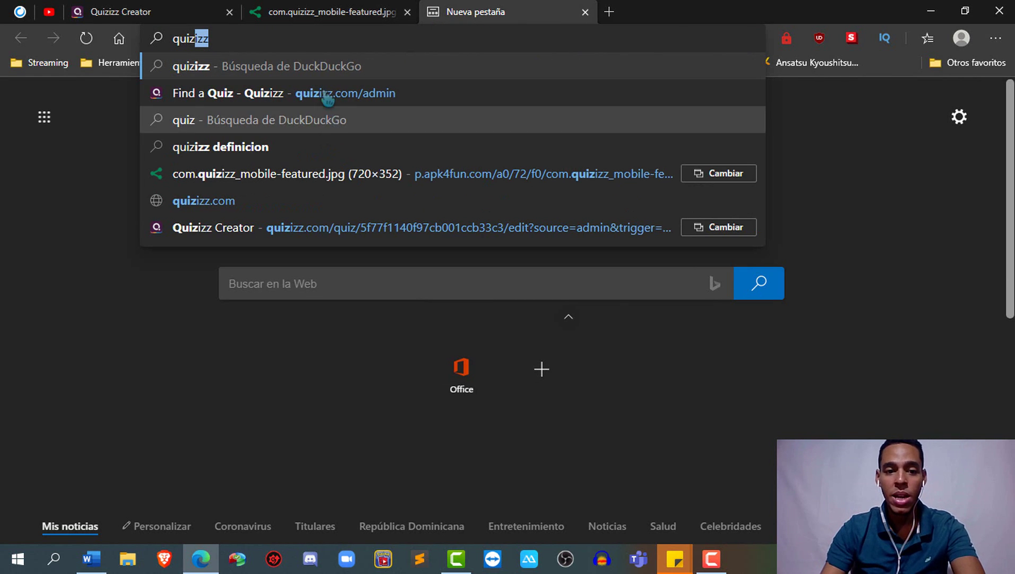
pyautogui.click(325, 78)
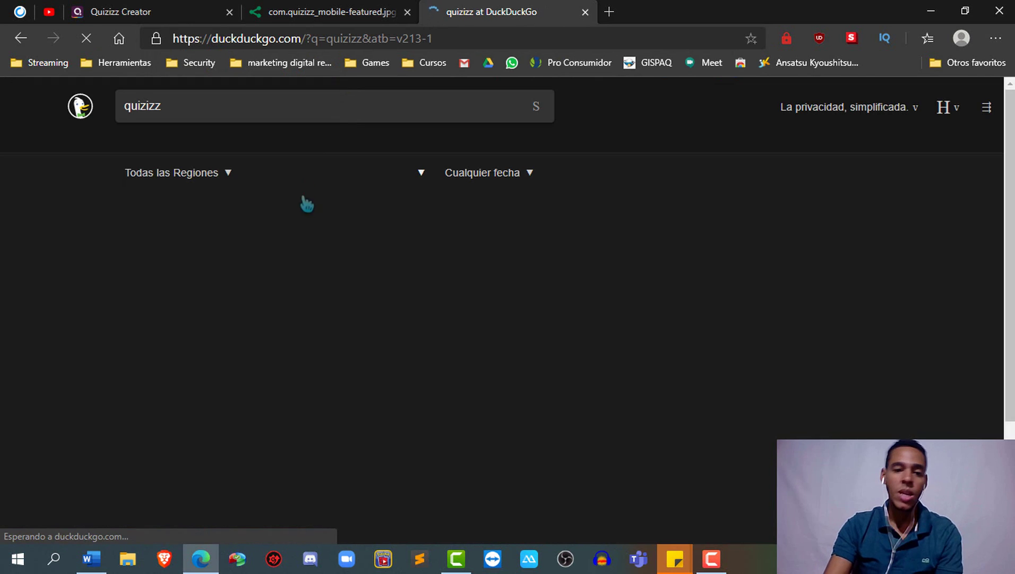
pyautogui.click(188, 146)
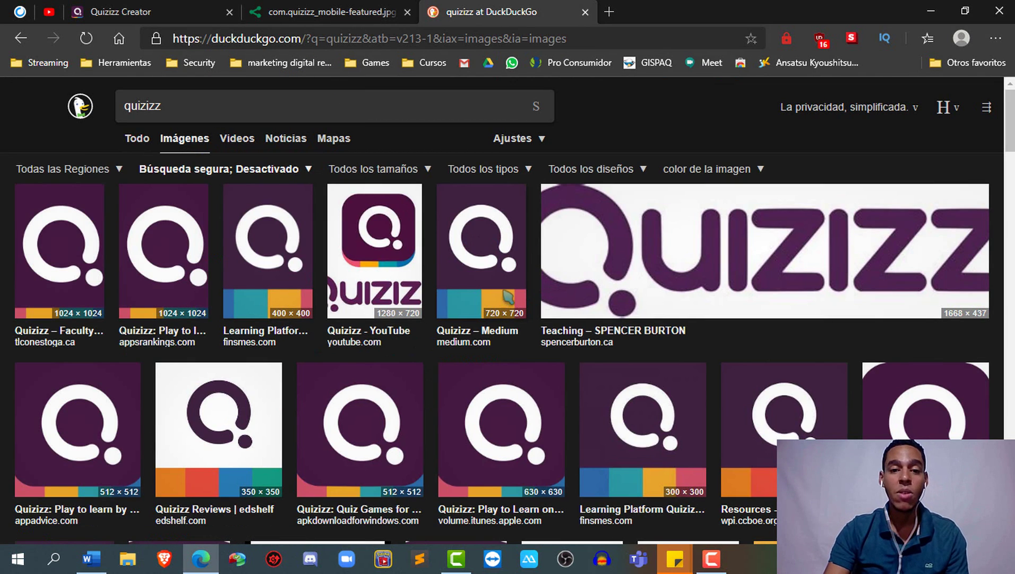
# - Copy the image link of the 1280 × 720 "Quizizz - YouTube" logo from the image results
pyautogui.scroll(-3, 513, 274)
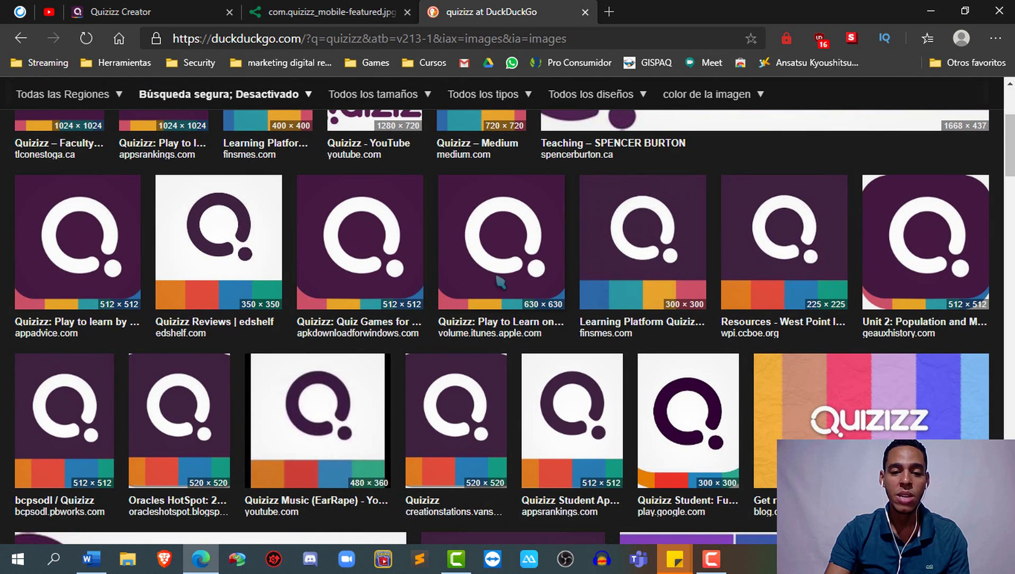
pyautogui.scroll(3, 501, 282)
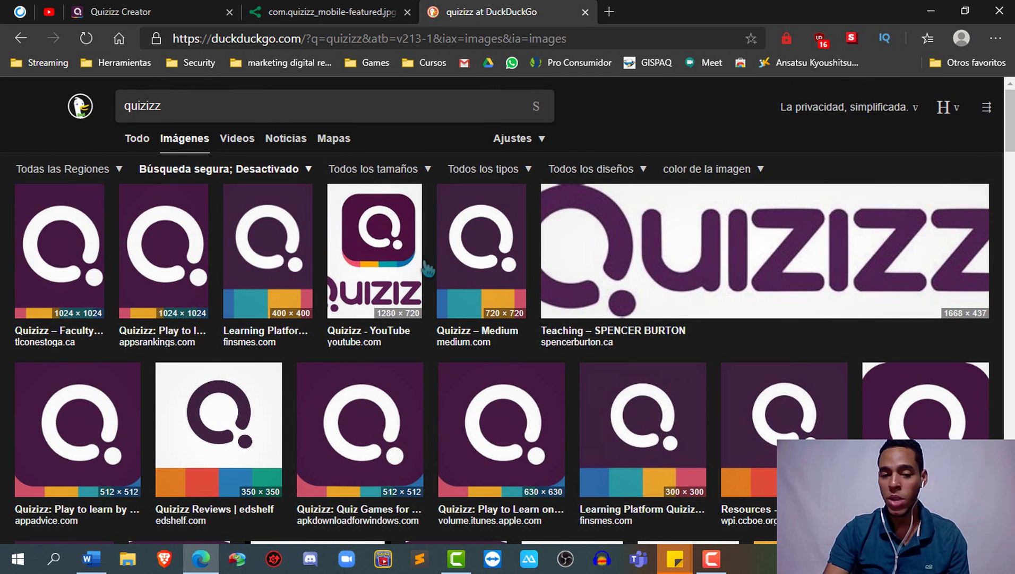
pyautogui.click(391, 259)
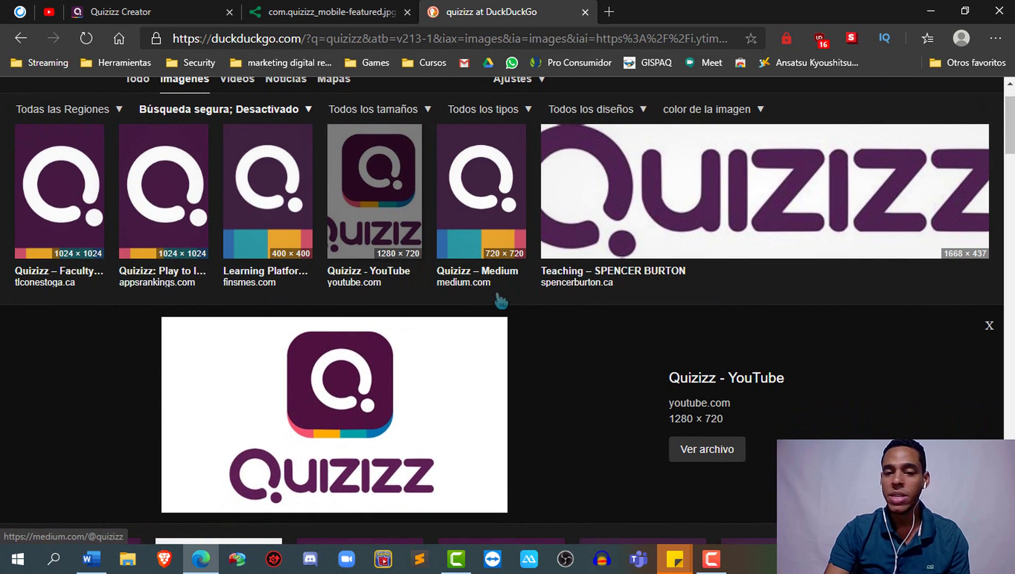
pyautogui.rightClick(362, 397)
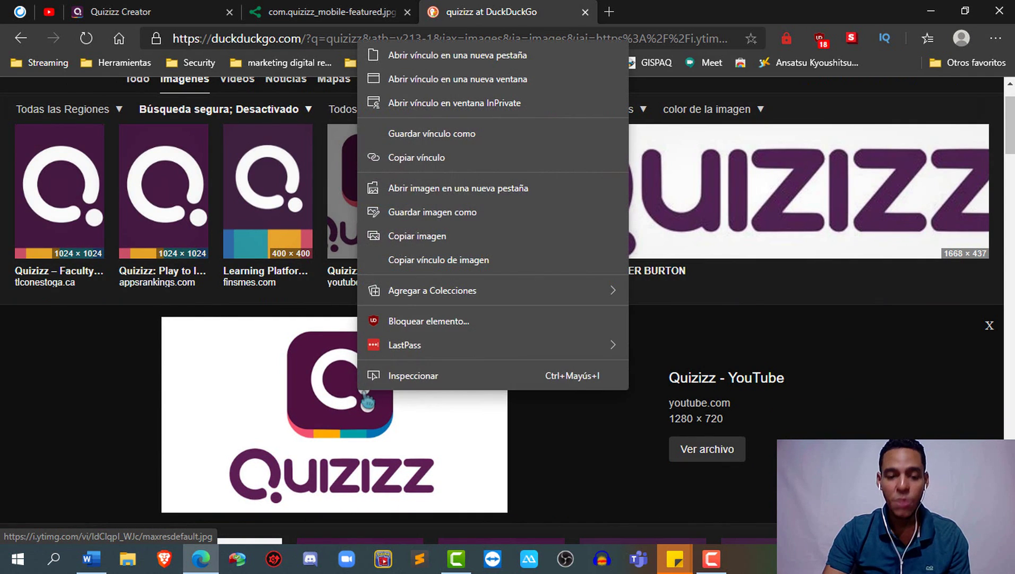
pyautogui.click(489, 262)
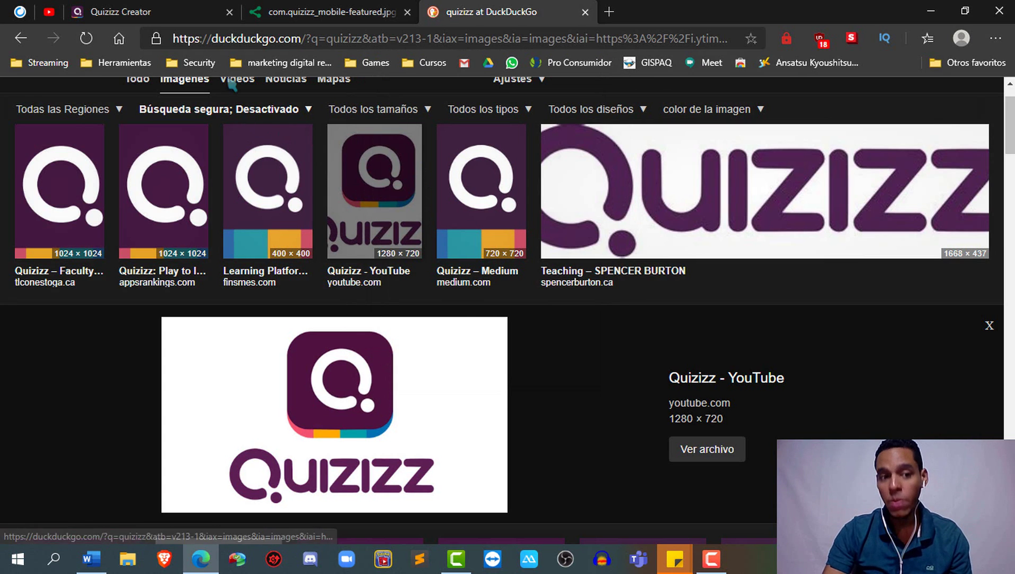
# - Return to the quiz information form and paste the copied logo link as the title image
pyautogui.click(194, 14)
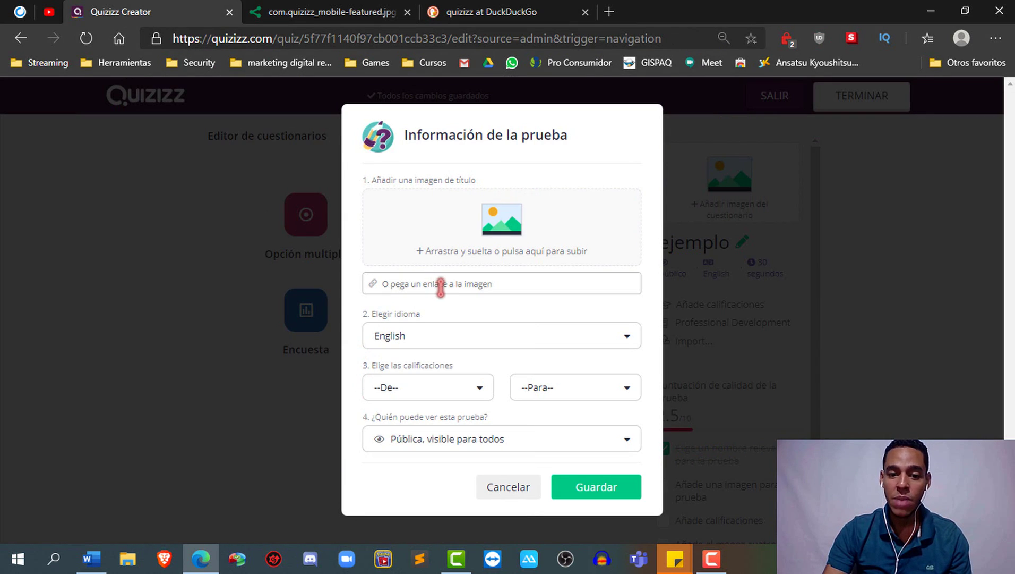
pyautogui.click(471, 285)
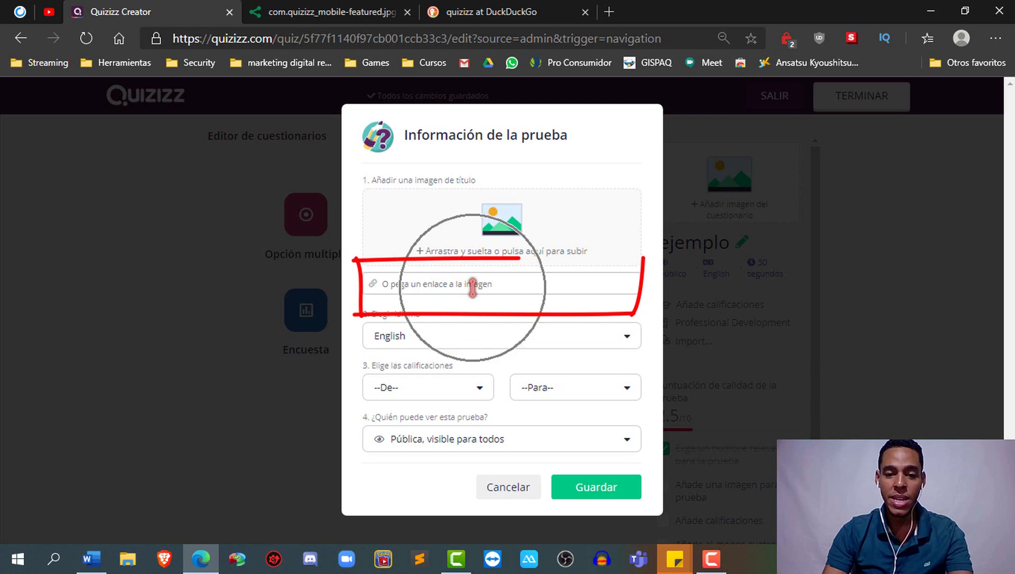
pyautogui.rightClick(471, 287)
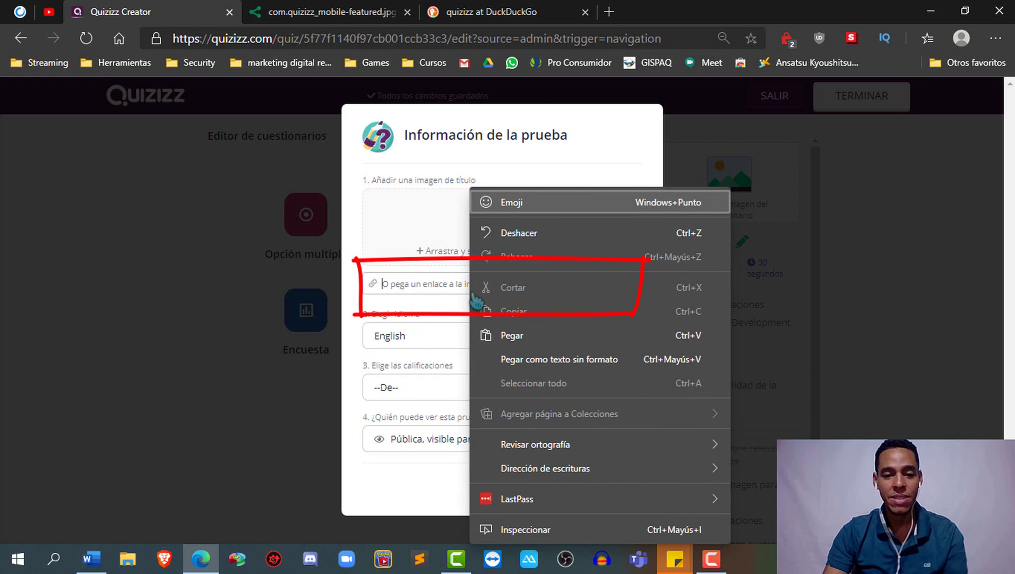
pyautogui.click(483, 335)
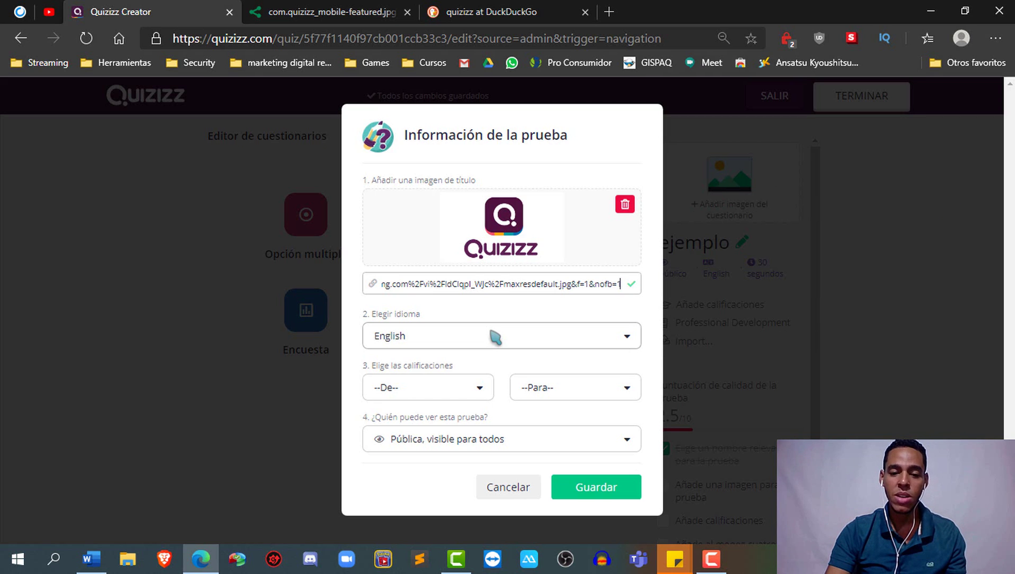
# - Check the available quiz languages and set the starting grade to 5th
pyautogui.click(484, 336)
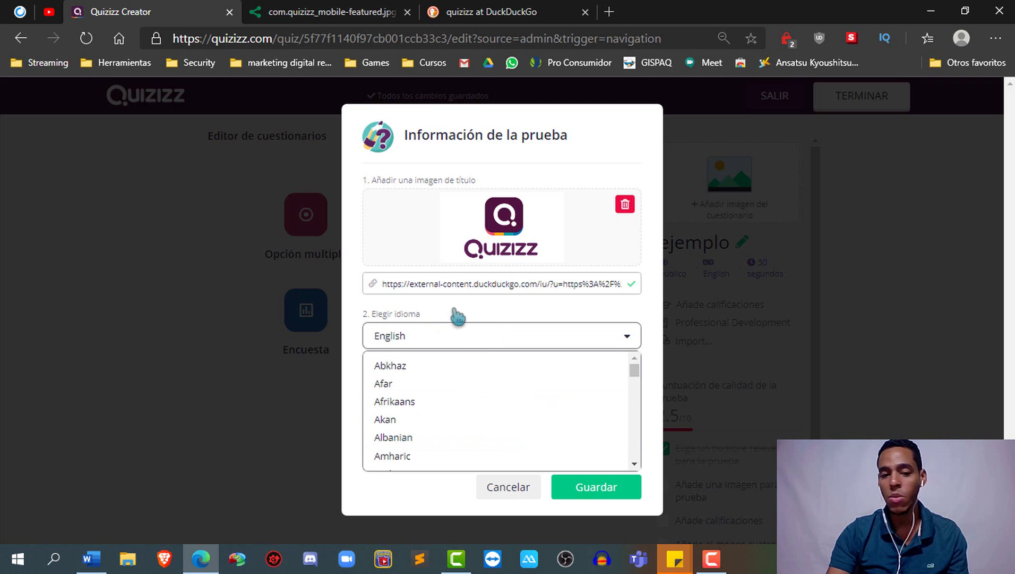
pyautogui.click(494, 315)
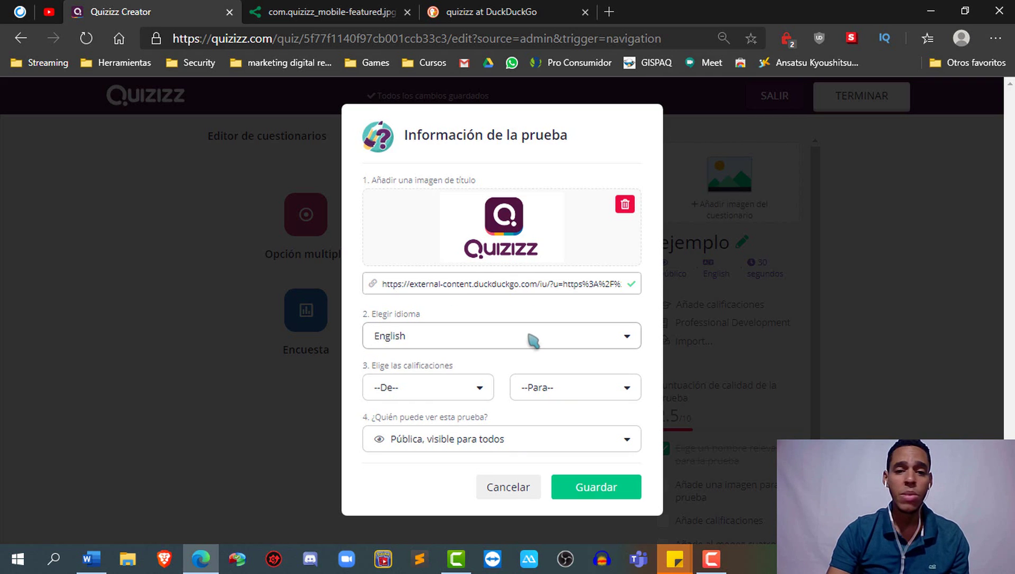
pyautogui.click(445, 383)
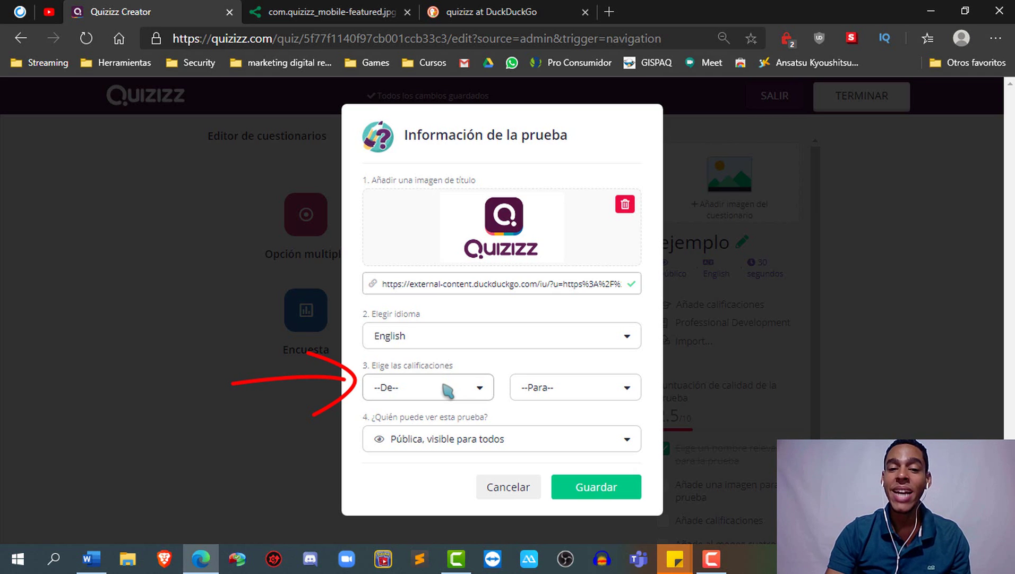
pyautogui.click(444, 385)
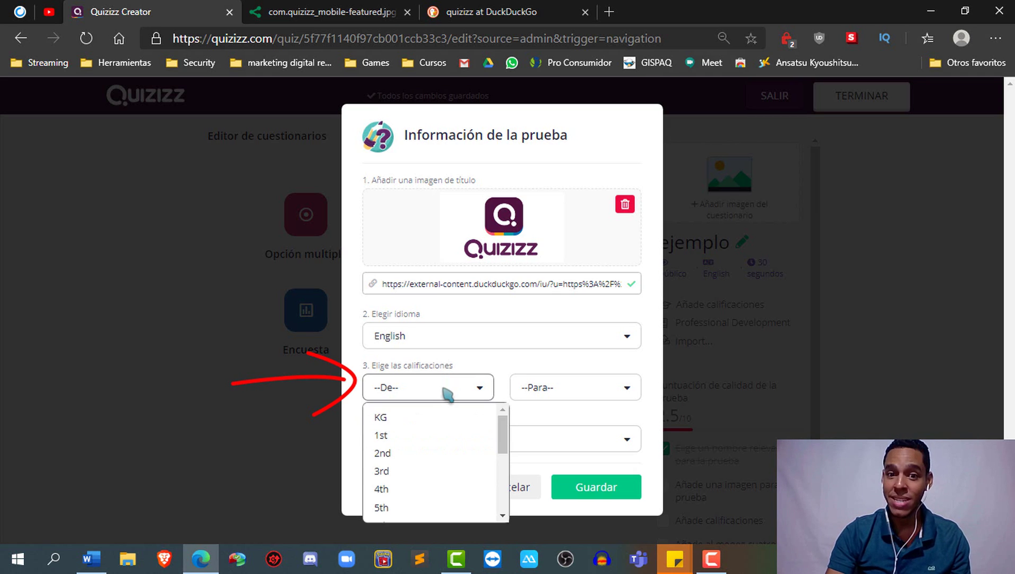
pyautogui.scroll(-1, 409, 478)
pyautogui.click(399, 461)
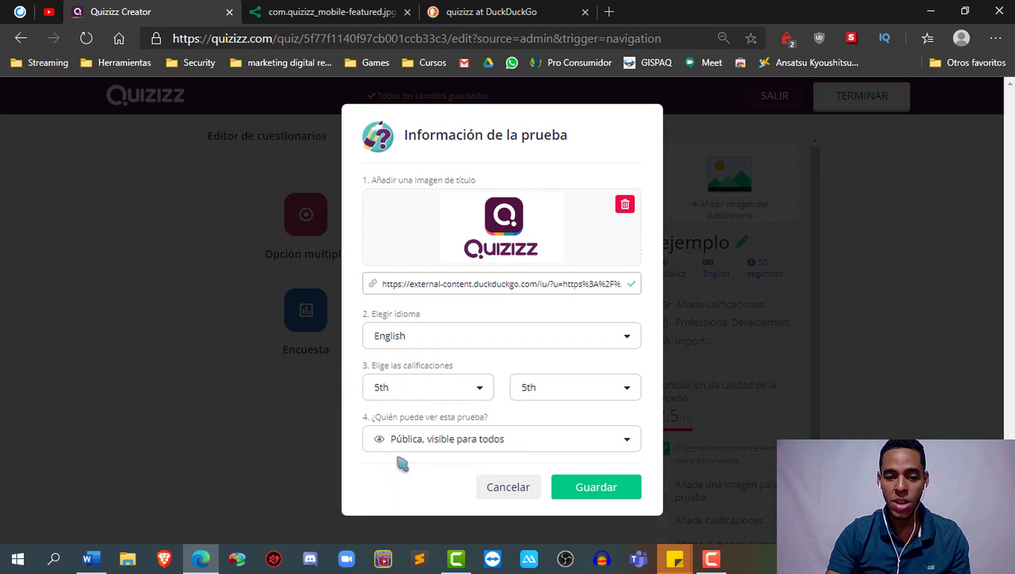
# - Set the ending grade to 9th, keep the quiz visibility public for everyone, and save the quiz information
pyautogui.click(564, 388)
pyautogui.scroll(-2, 555, 439)
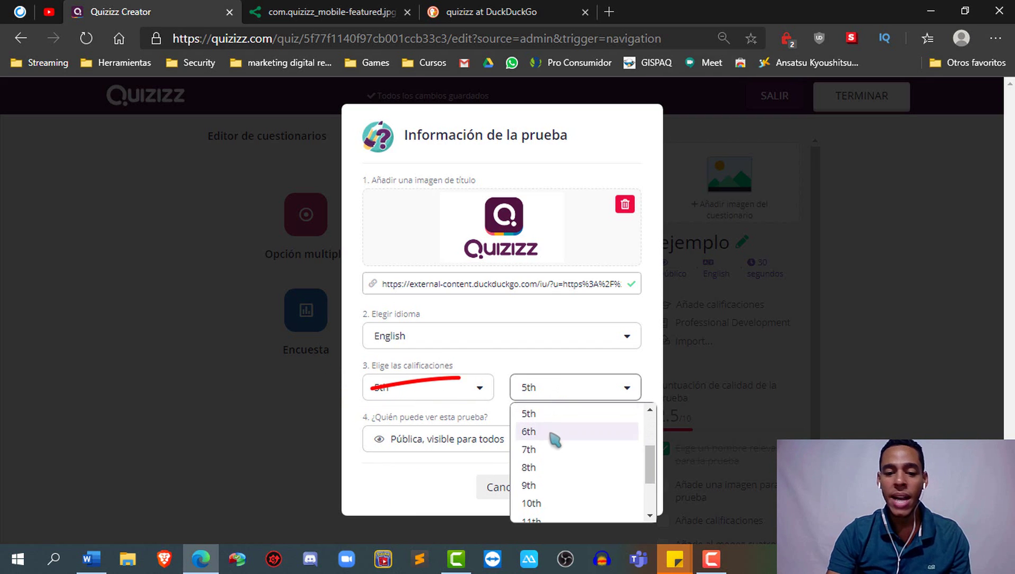
pyautogui.click(537, 485)
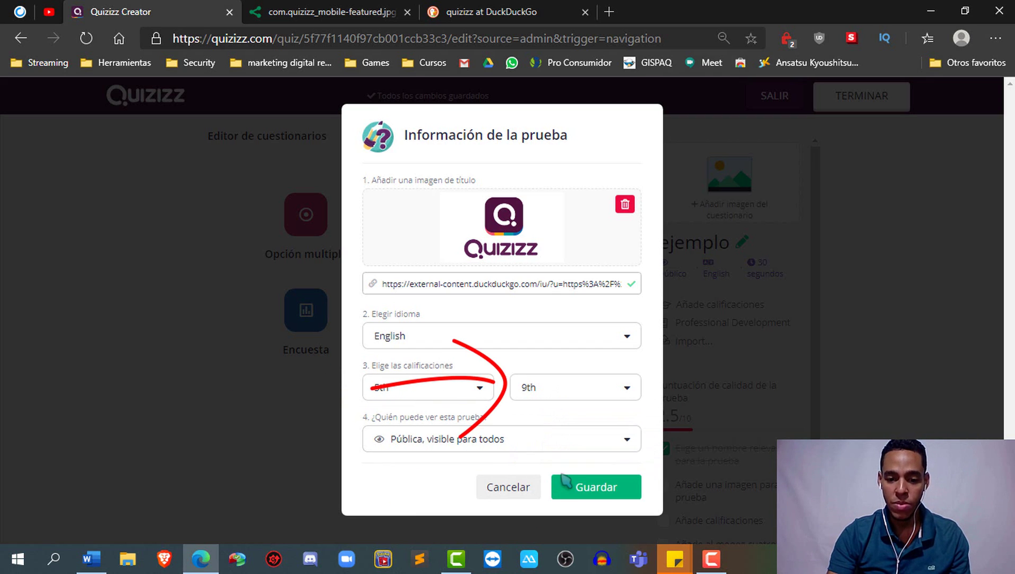
pyautogui.click(527, 441)
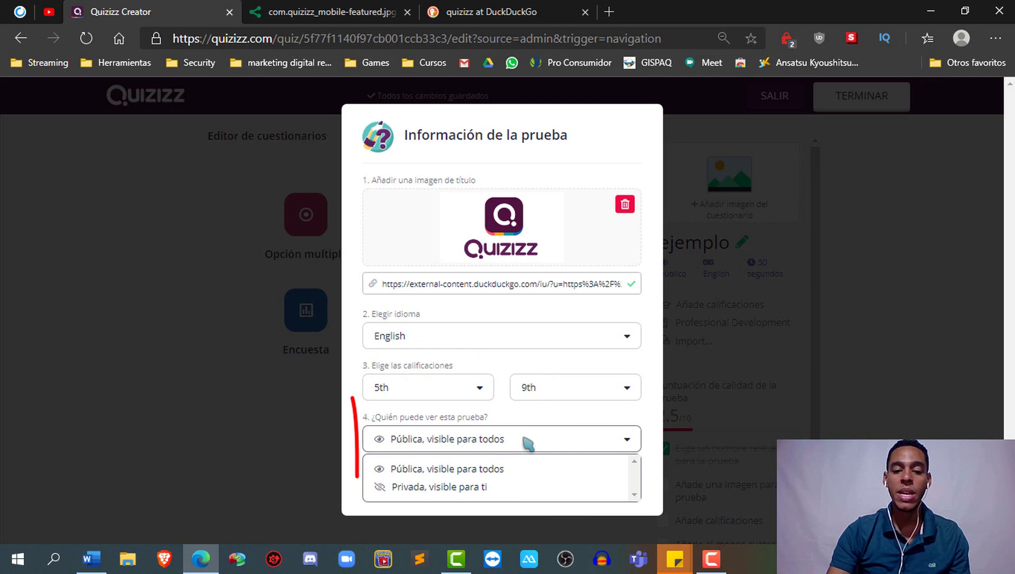
pyautogui.click(482, 469)
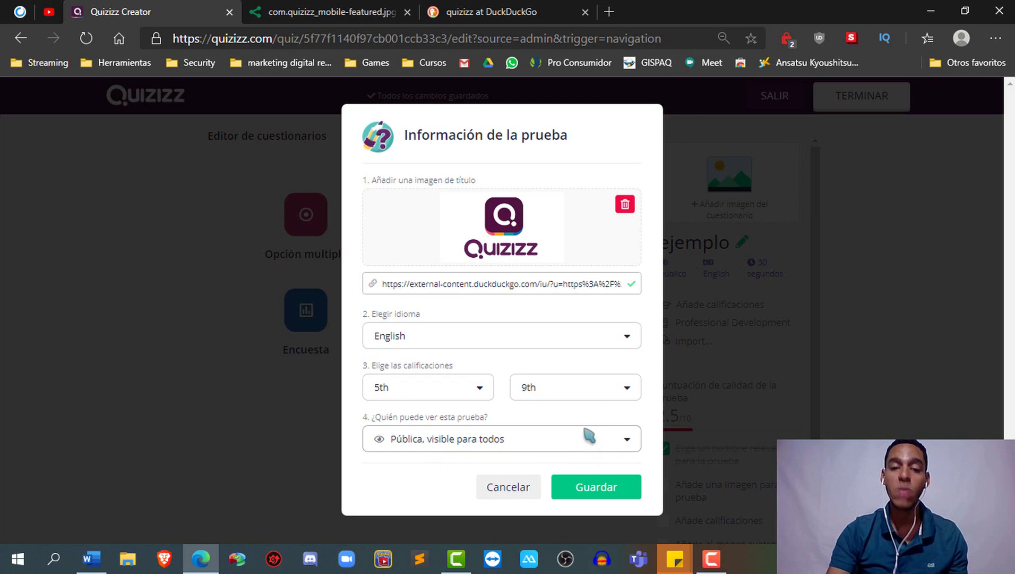
pyautogui.click(605, 489)
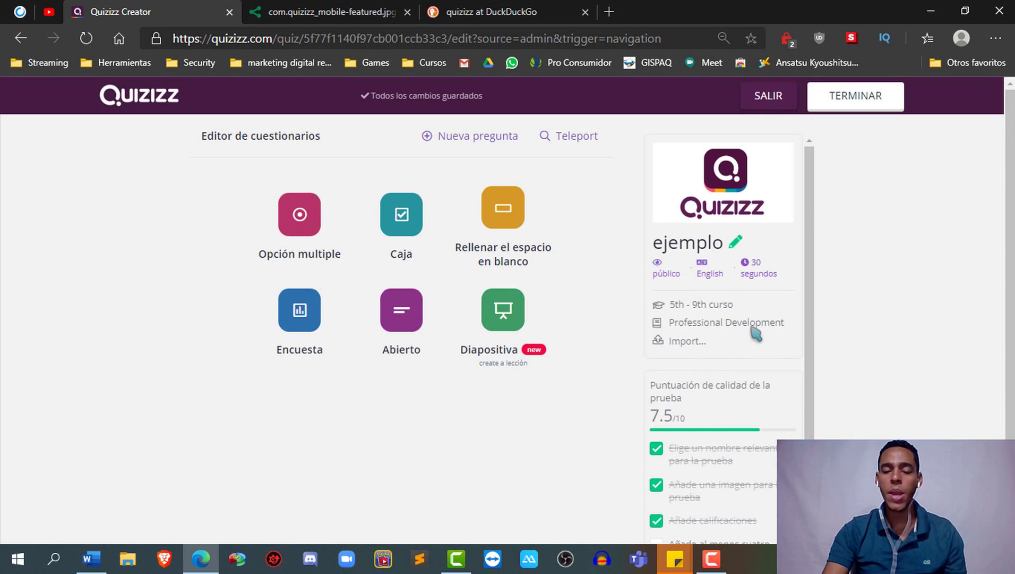
# - Review the quiz's summary details and its quality-score checklist
pyautogui.moveTo(813, 297); pyautogui.dragTo(815, 334)
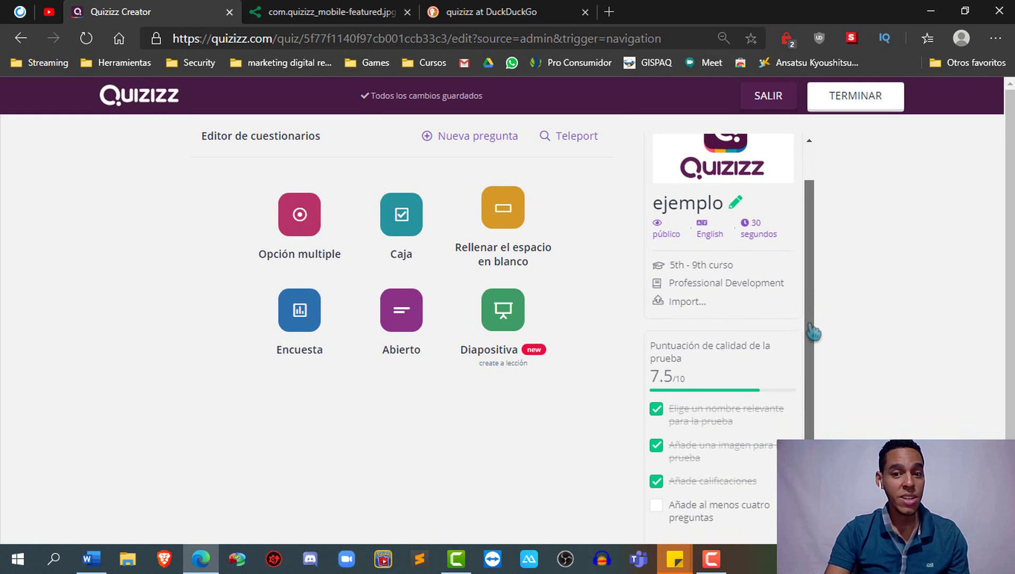
pyautogui.click(699, 388)
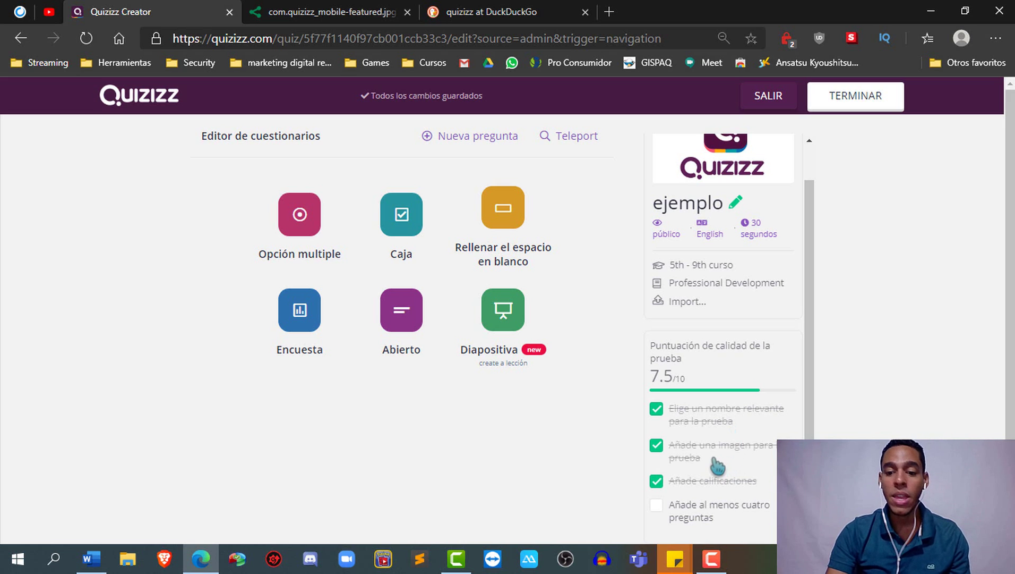
pyautogui.scroll(1, 727, 414)
pyautogui.moveTo(739, 213)
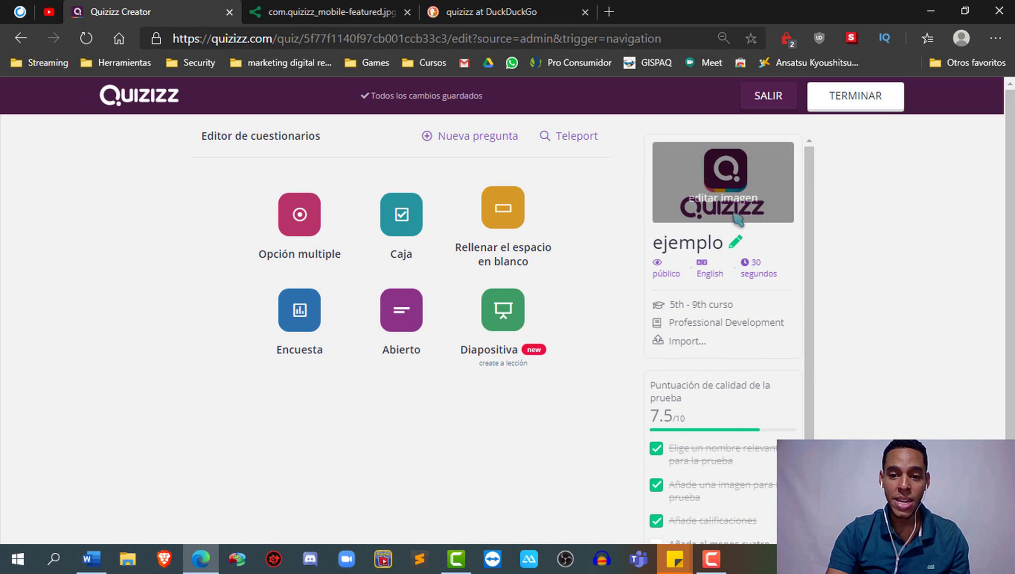
pyautogui.scroll(-1, 735, 499)
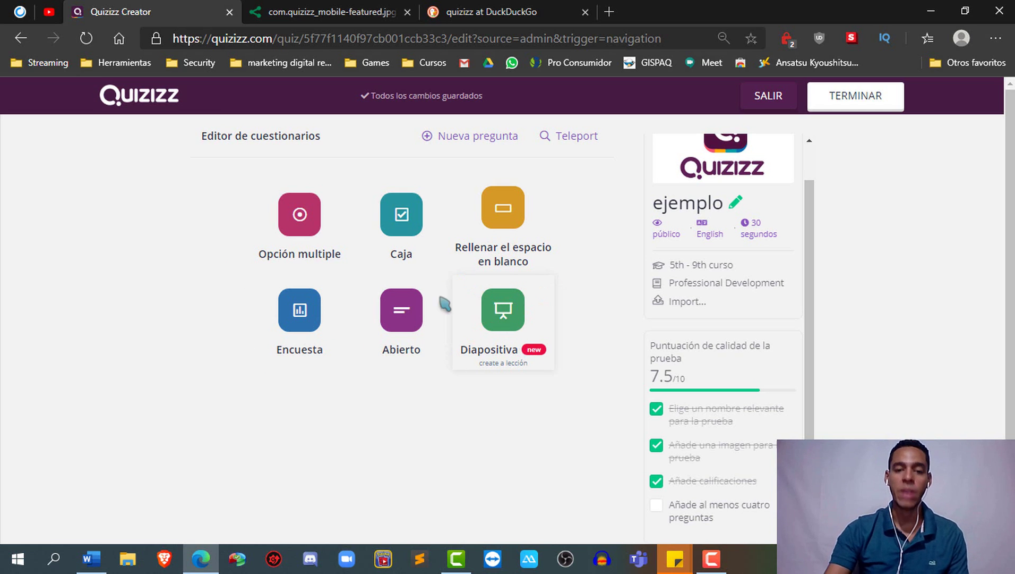
# - Add a multiple-choice question and paste "¿Cuál es tu color favorito?" as its text
pyautogui.click(301, 223)
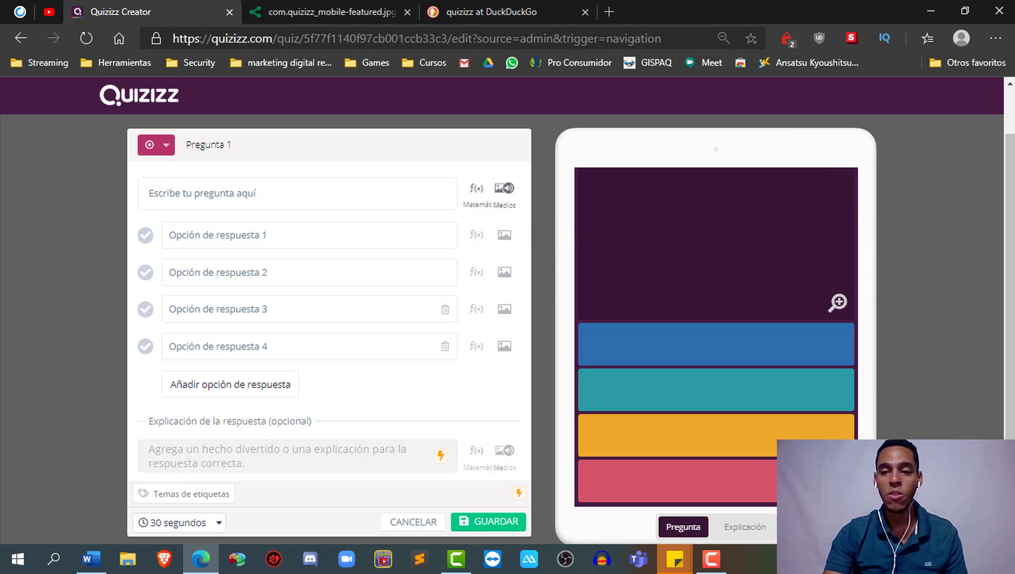
pyautogui.hotkey('alt', 'Tab')
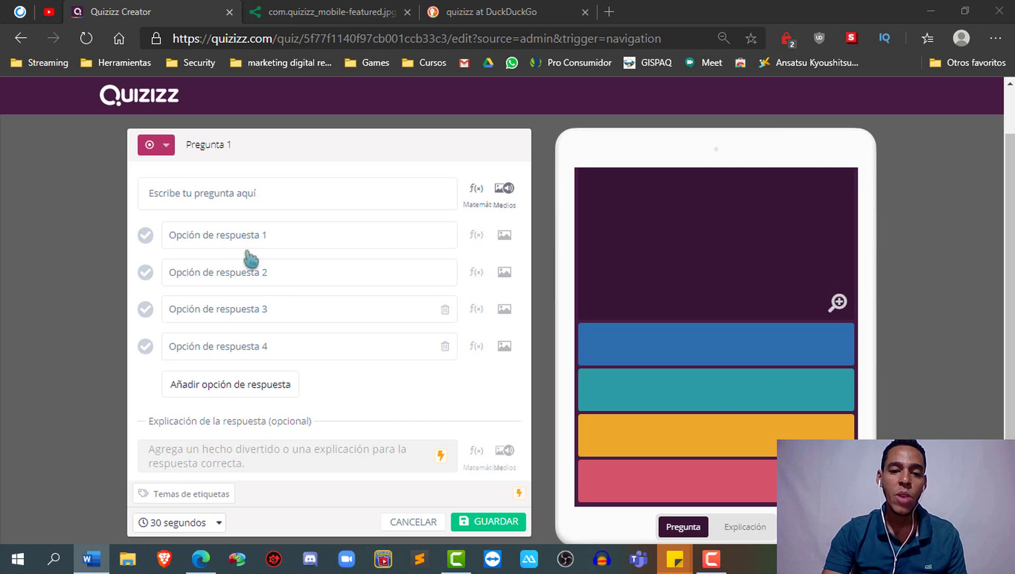
pyautogui.click(238, 195)
pyautogui.rightClick(238, 194)
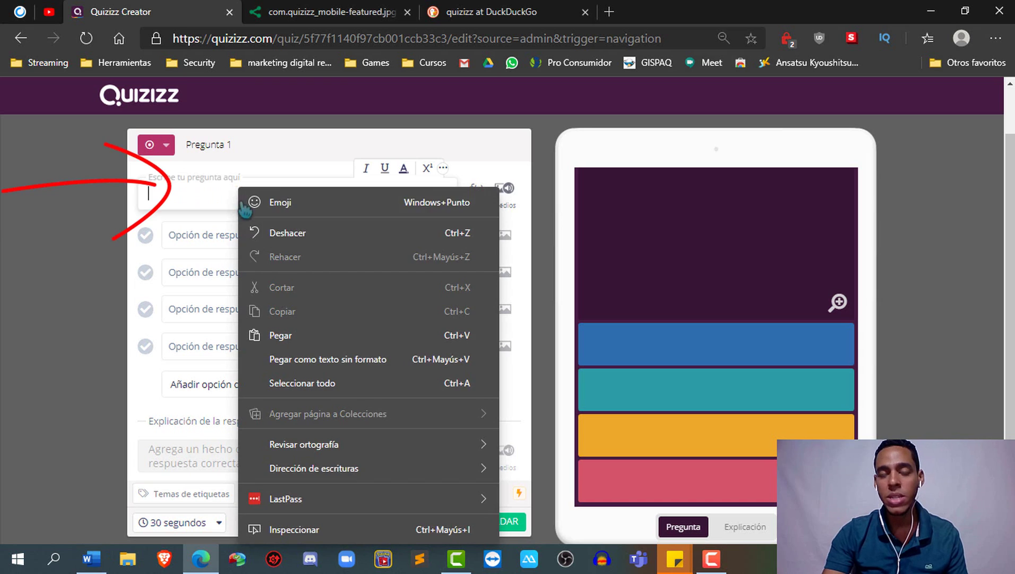
pyautogui.click(294, 329)
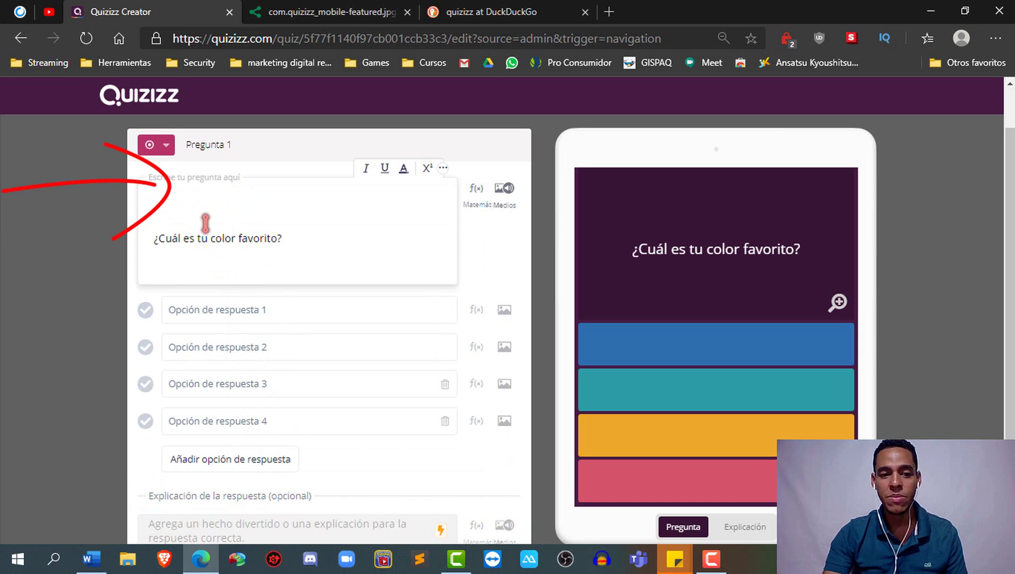
pyautogui.click(326, 256)
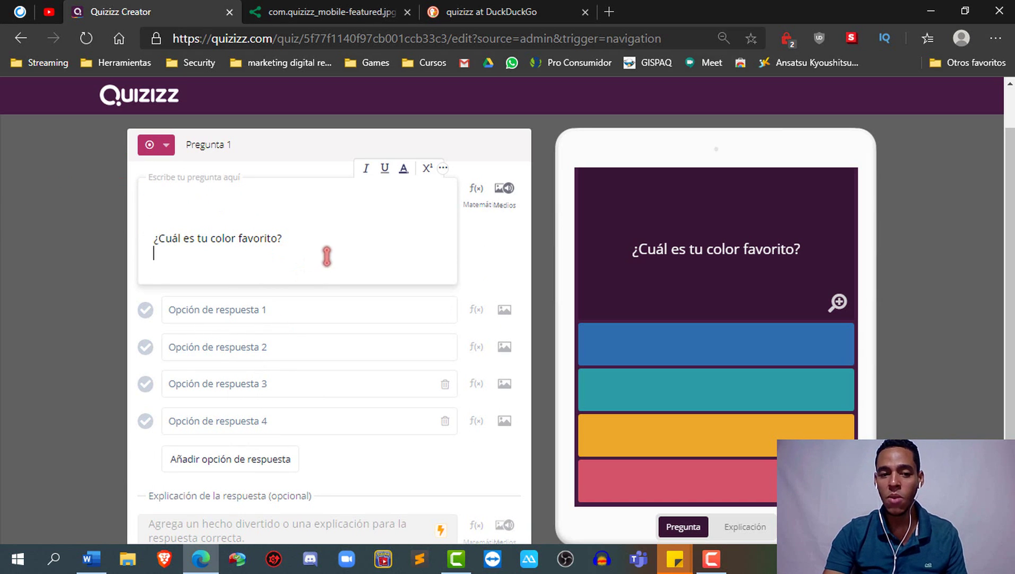
# - Fill in the four answer options with "rojo", "negro", "verde" and "otro"
pyautogui.click(298, 312)
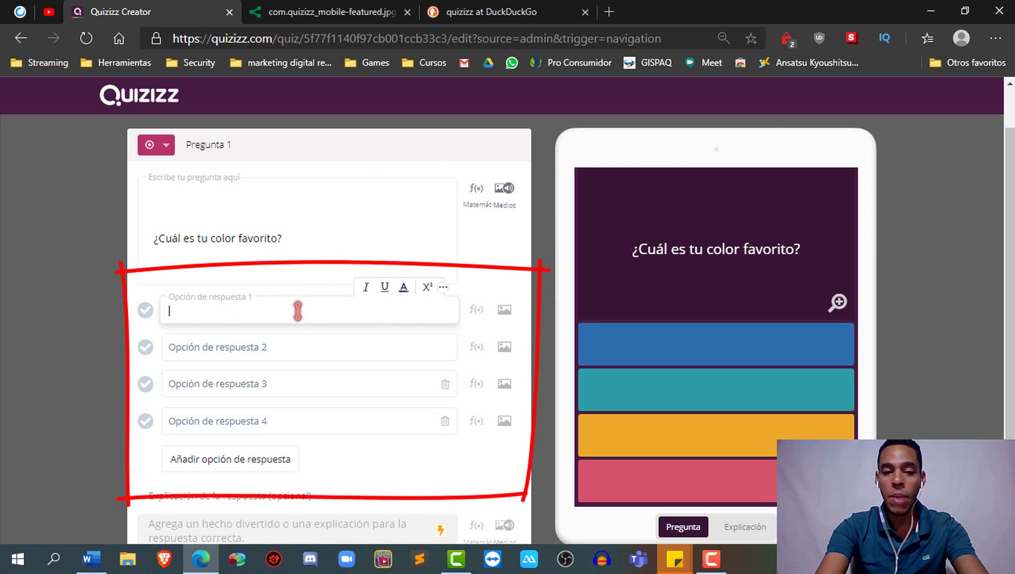
pyautogui.write('rojo')
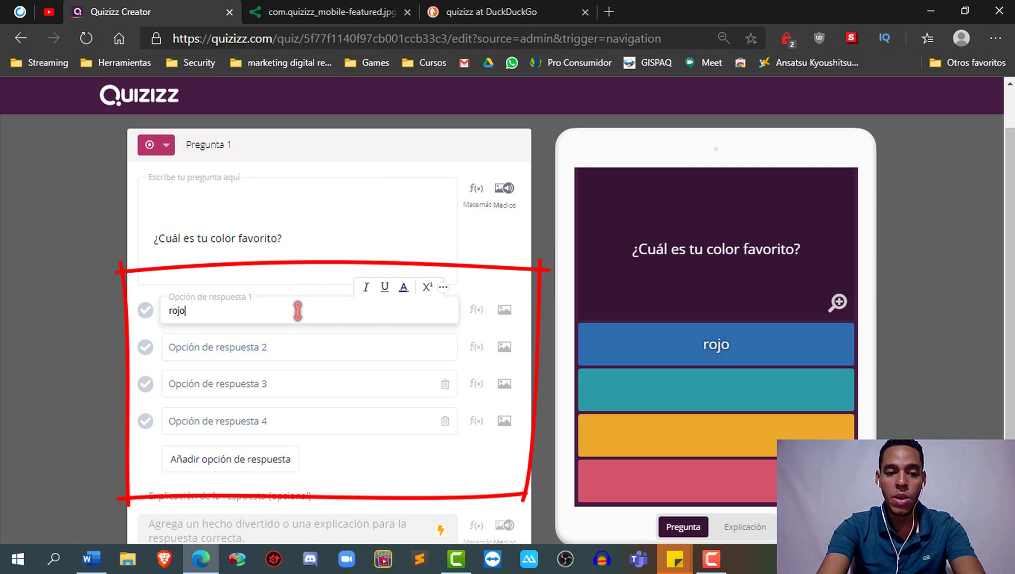
pyautogui.click(296, 340)
pyautogui.write('negro')
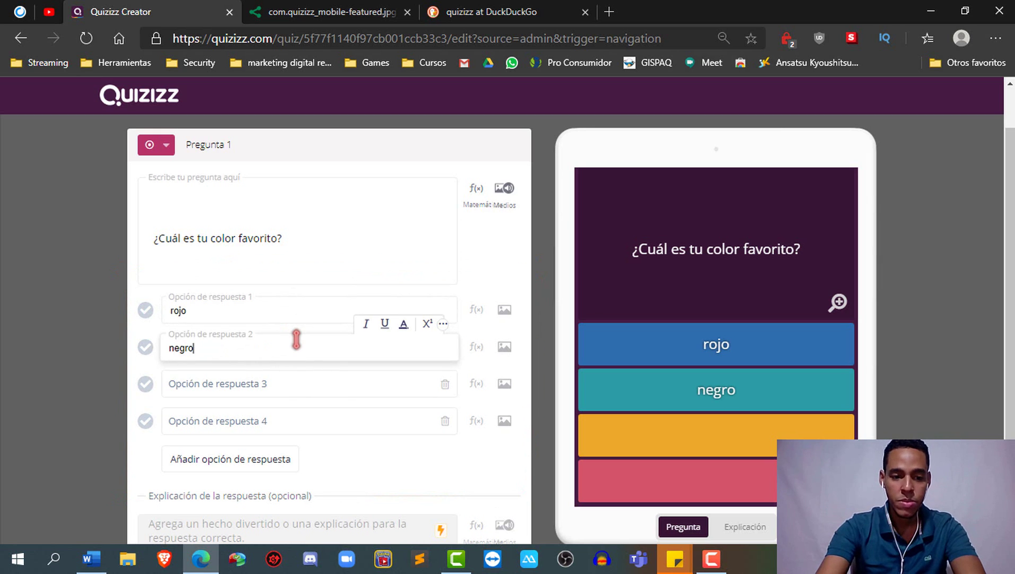
pyautogui.click(280, 386)
pyautogui.write('verde')
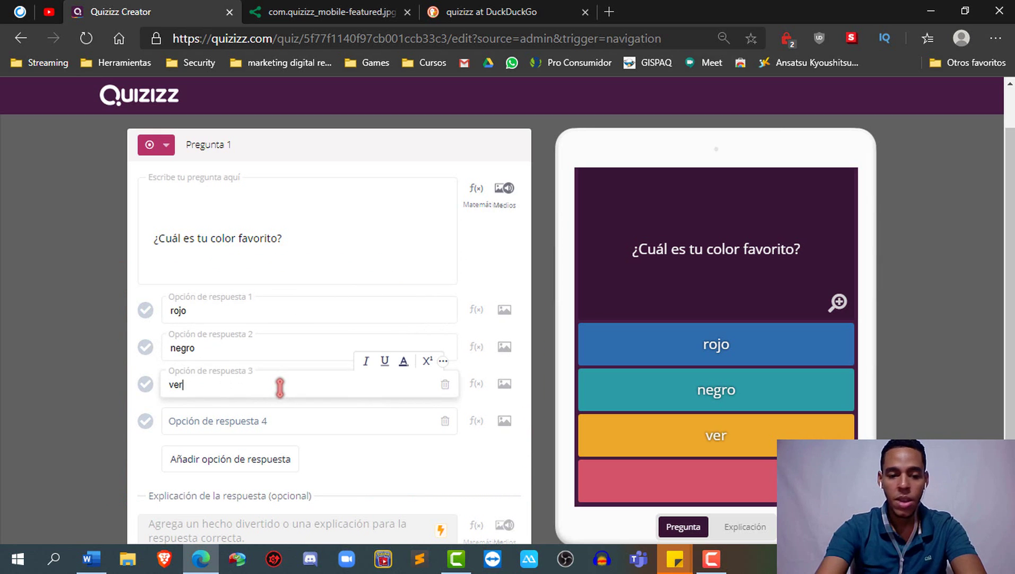
pyautogui.click(287, 420)
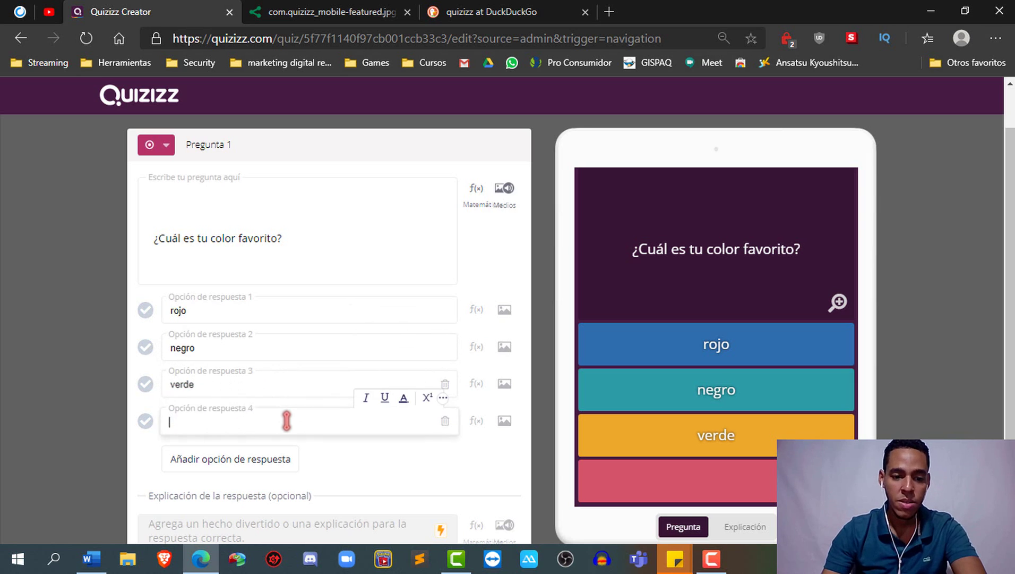
pyautogui.write('ot')
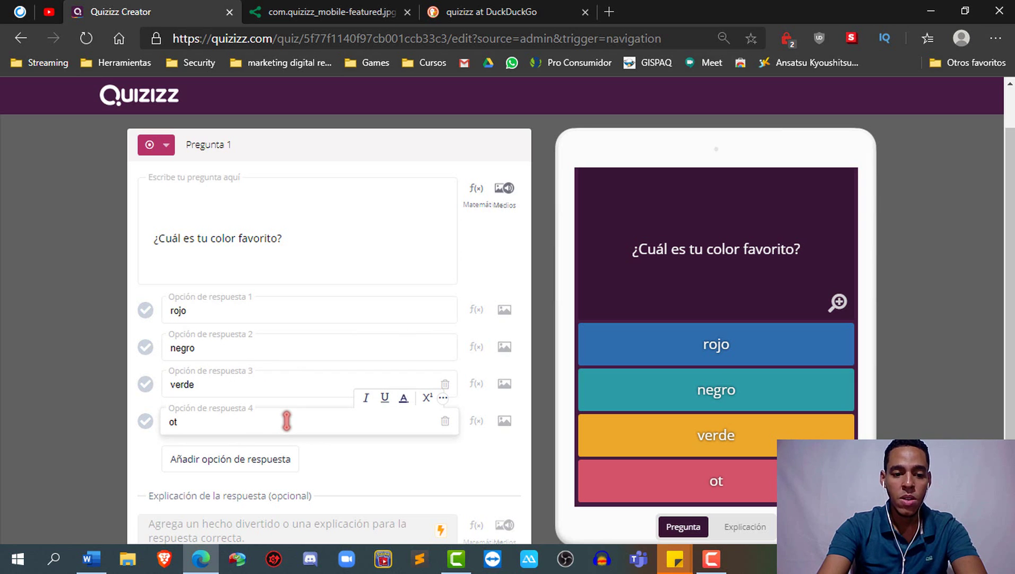
pyautogui.write('ro')
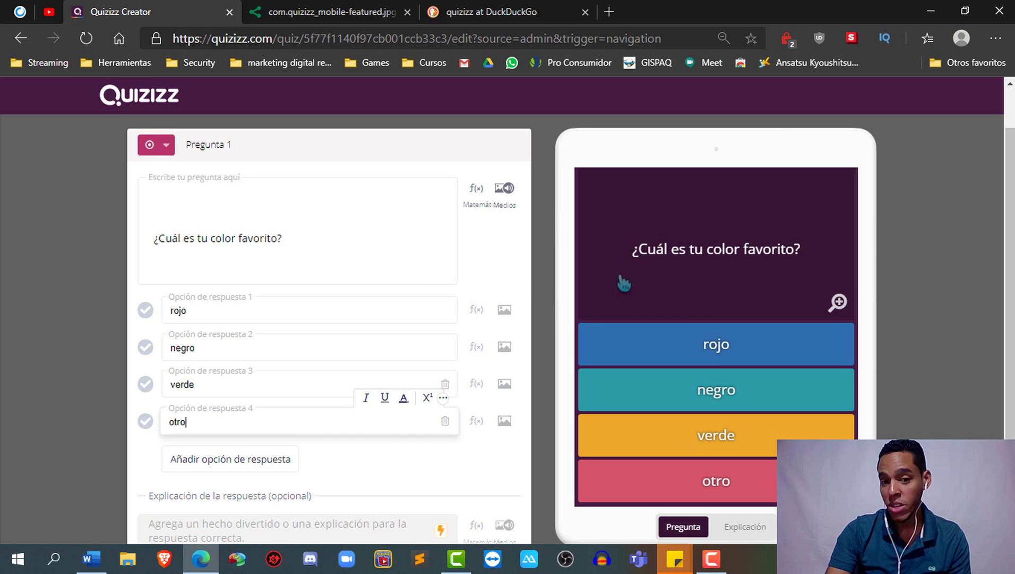
# - Upload the image file "bombilo" from the Youtube studio folder to the question
pyautogui.click(504, 188)
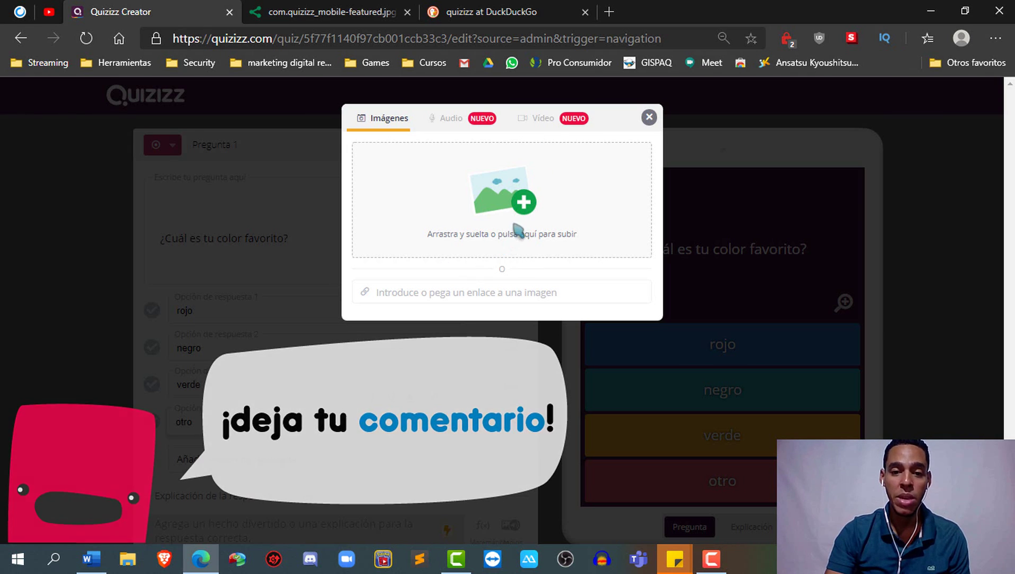
pyautogui.click(525, 212)
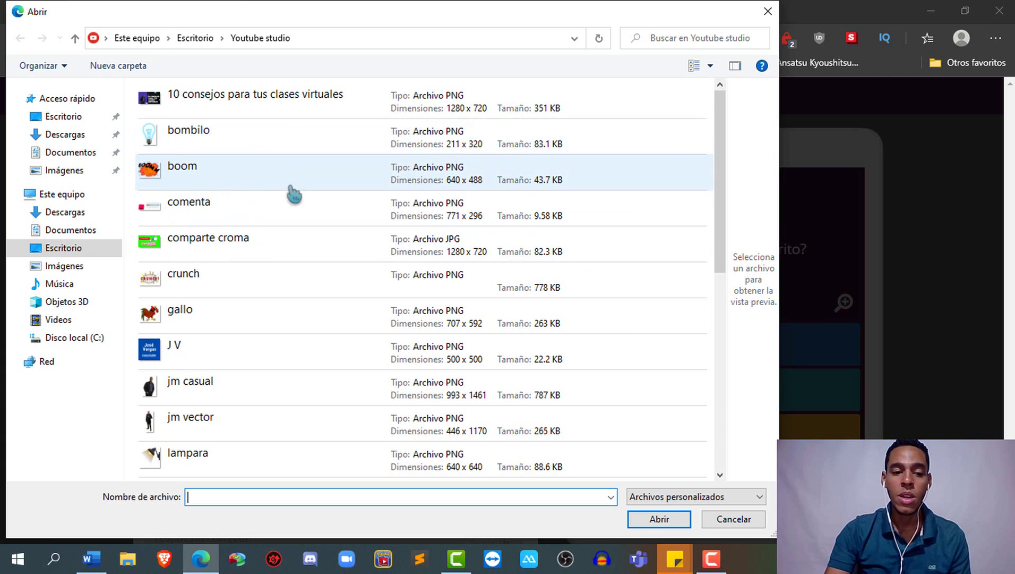
pyautogui.doubleClick(207, 149)
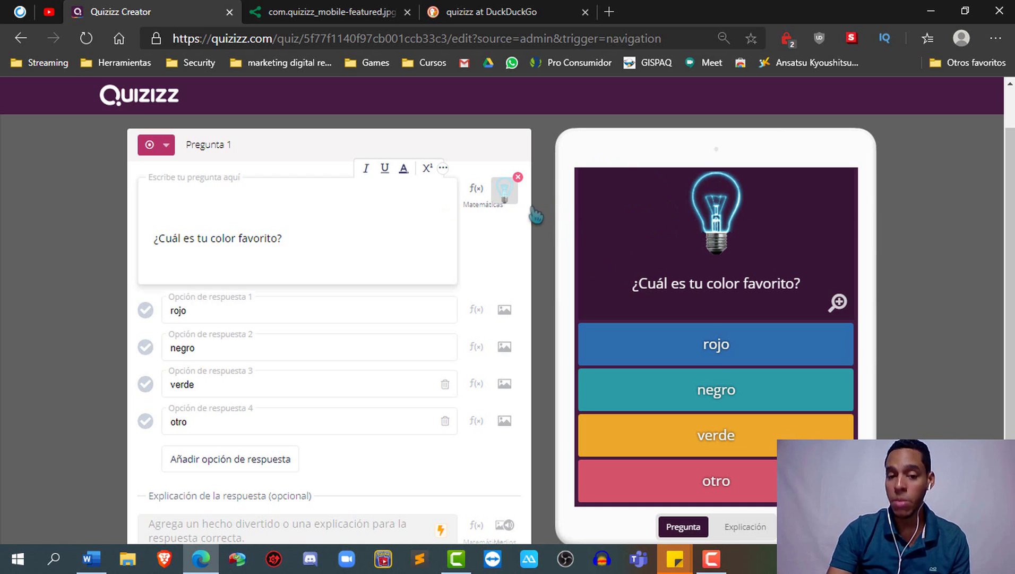
# - Delete the light bulb image from the question
pyautogui.moveTo(520, 184)
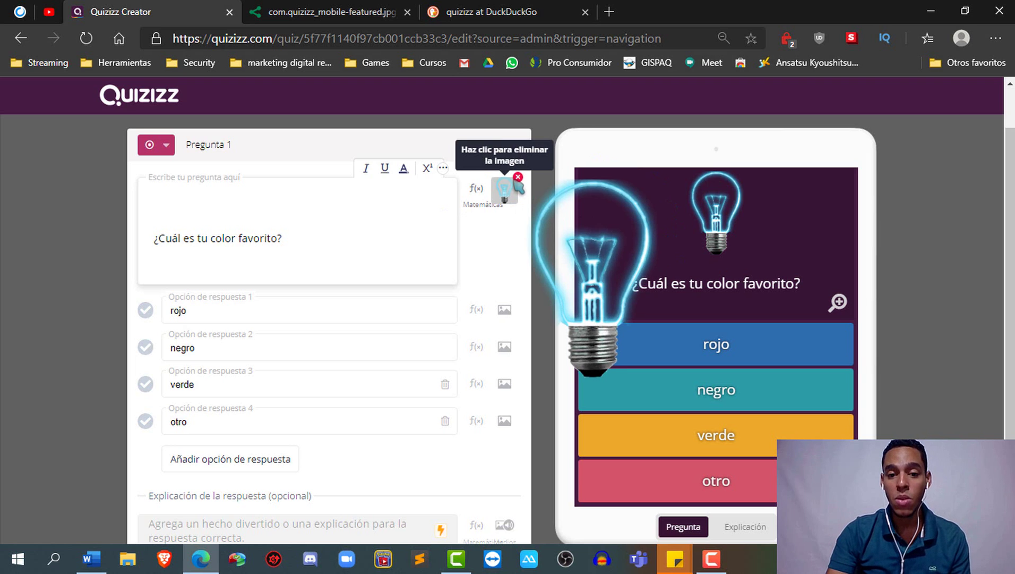
pyautogui.click(519, 180)
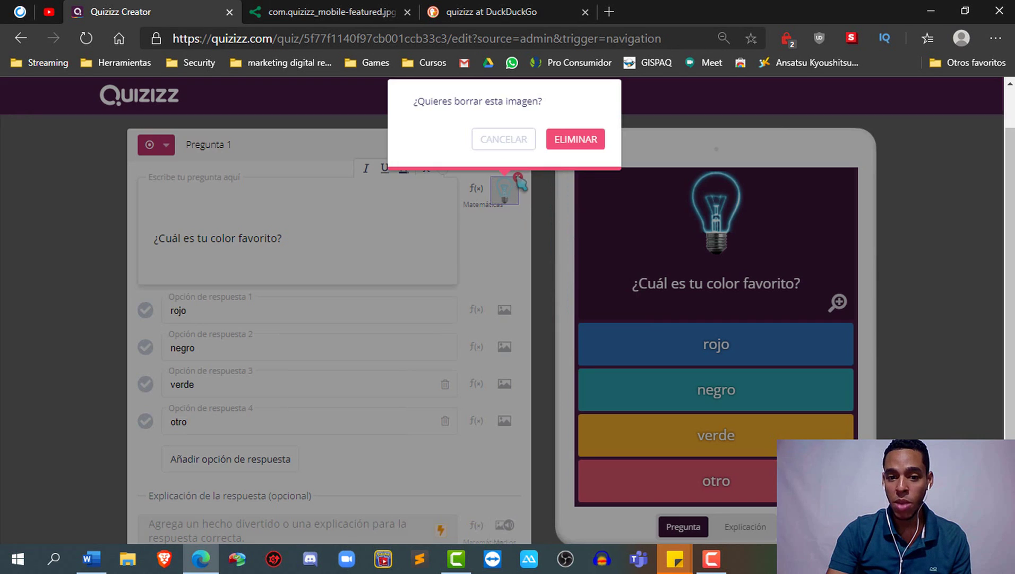
pyautogui.click(558, 139)
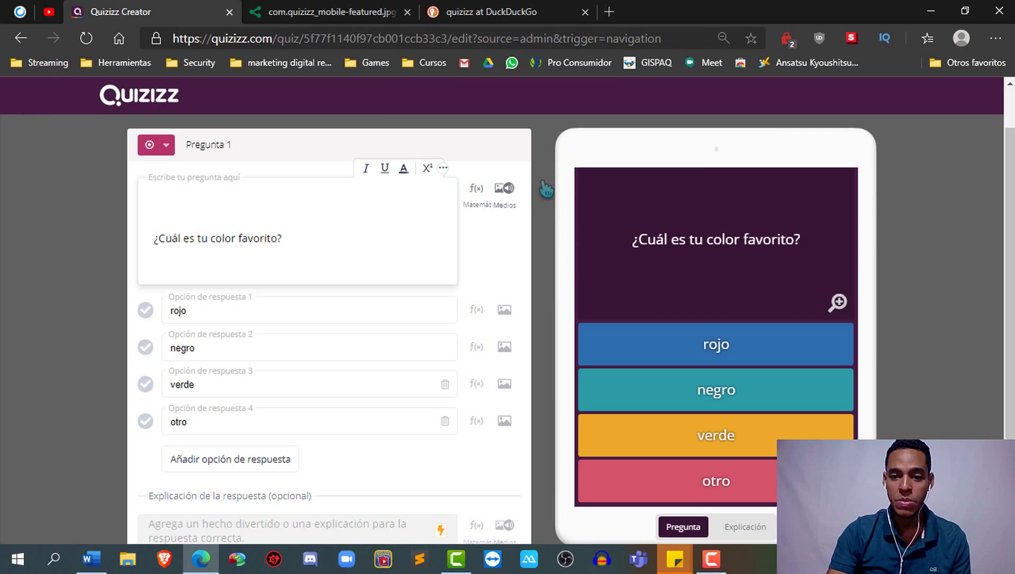
# - Copy the image link of the 579 × 341 "Quiz Games/Exams – Teaching Without a Quill" picture from the quizizz image results
pyautogui.click(505, 189)
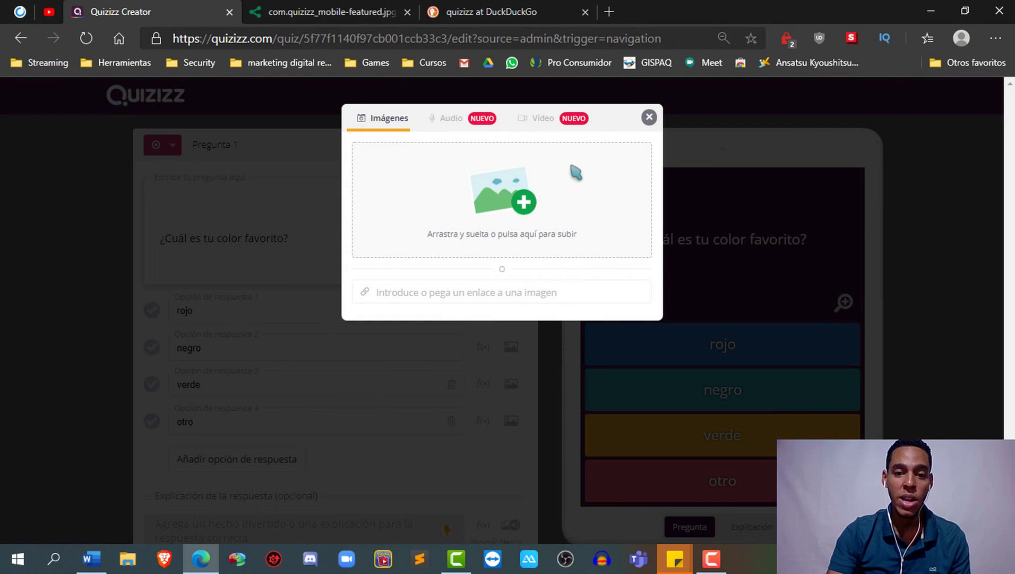
pyautogui.click(649, 117)
pyautogui.click(538, 12)
pyautogui.scroll(-15, 504, 212)
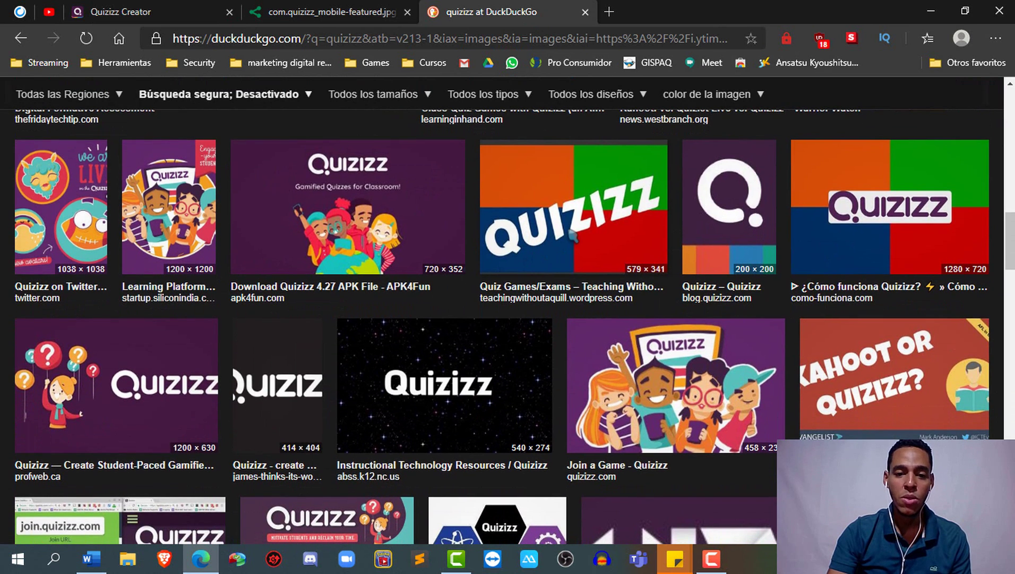
pyautogui.click(557, 209)
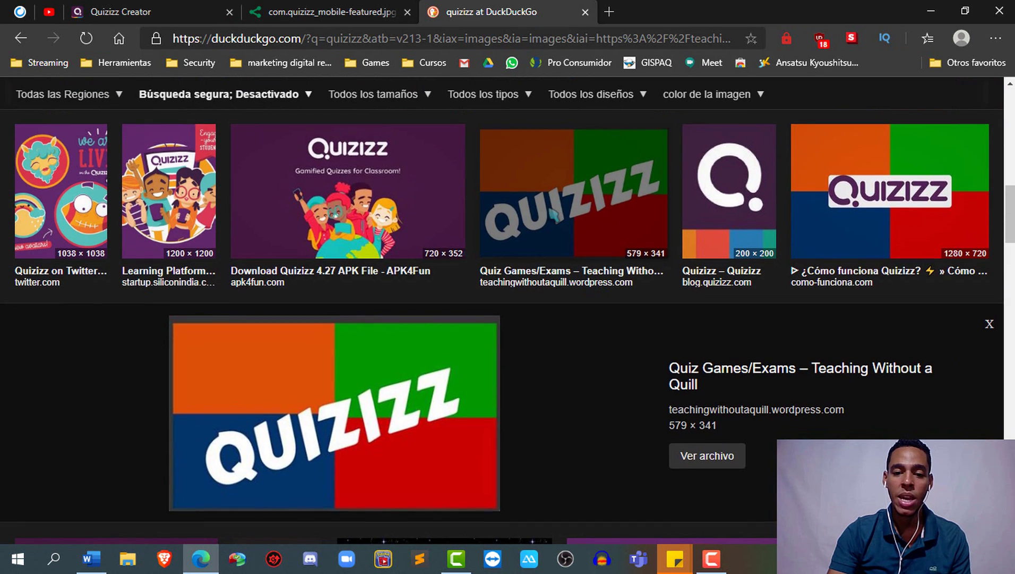
pyautogui.rightClick(420, 375)
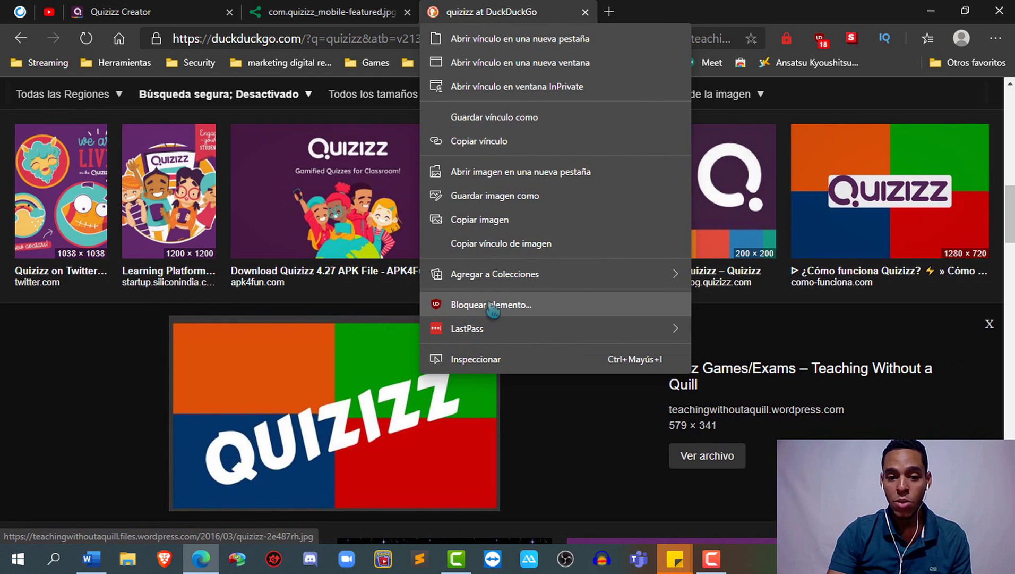
pyautogui.click(527, 251)
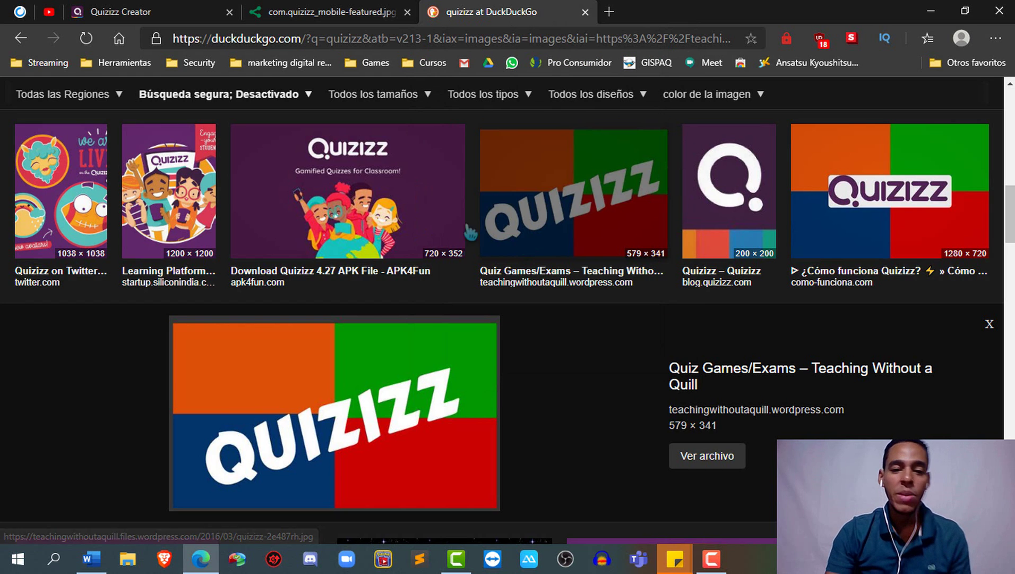
# - Switch back to the Quizizz editor and add the copied image link as the picture of question 1, saving it
pyautogui.click(135, 9)
pyautogui.click(504, 188)
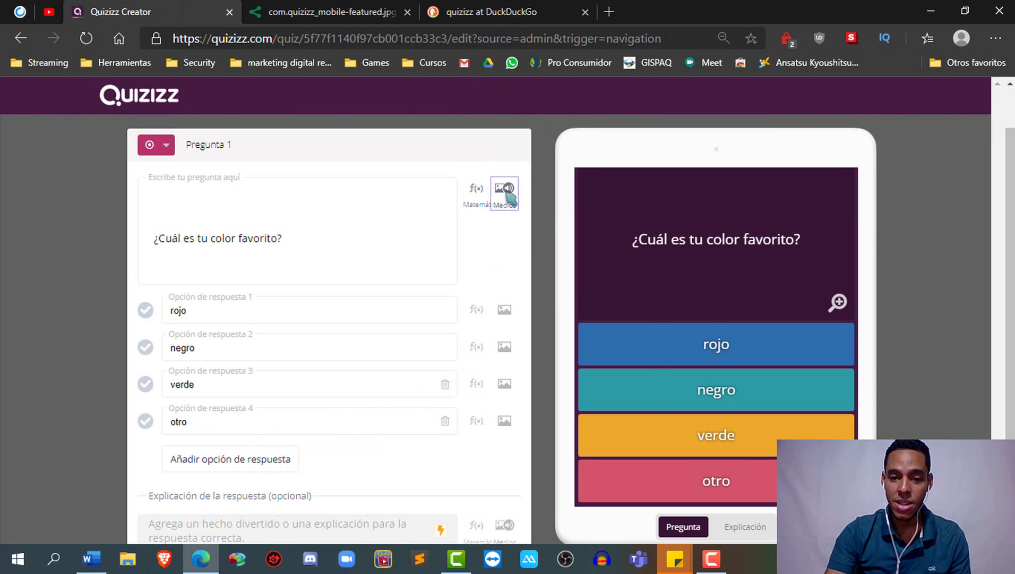
pyautogui.click(506, 287)
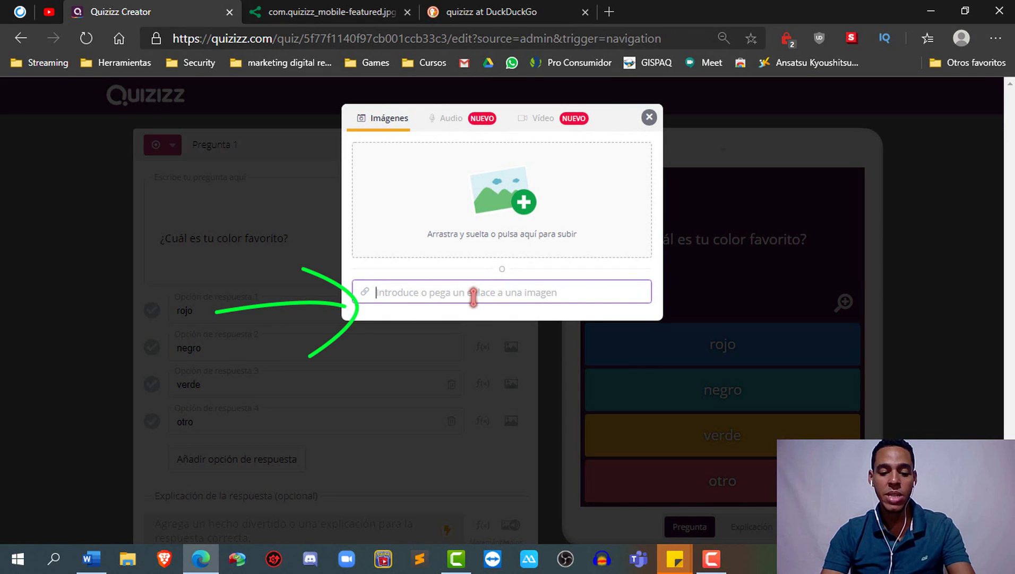
pyautogui.hotkey('ctrl', 'v')
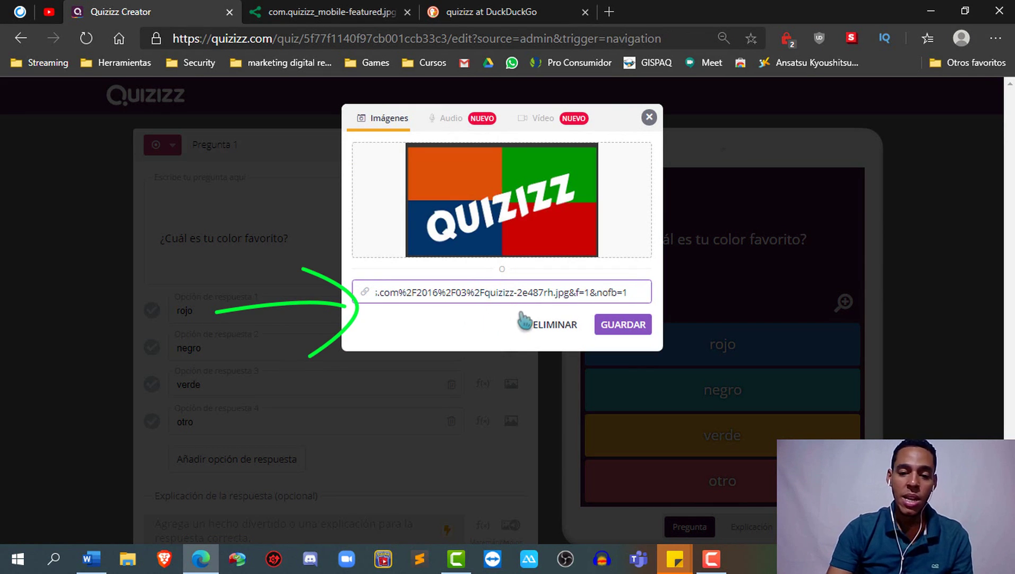
pyautogui.click(622, 325)
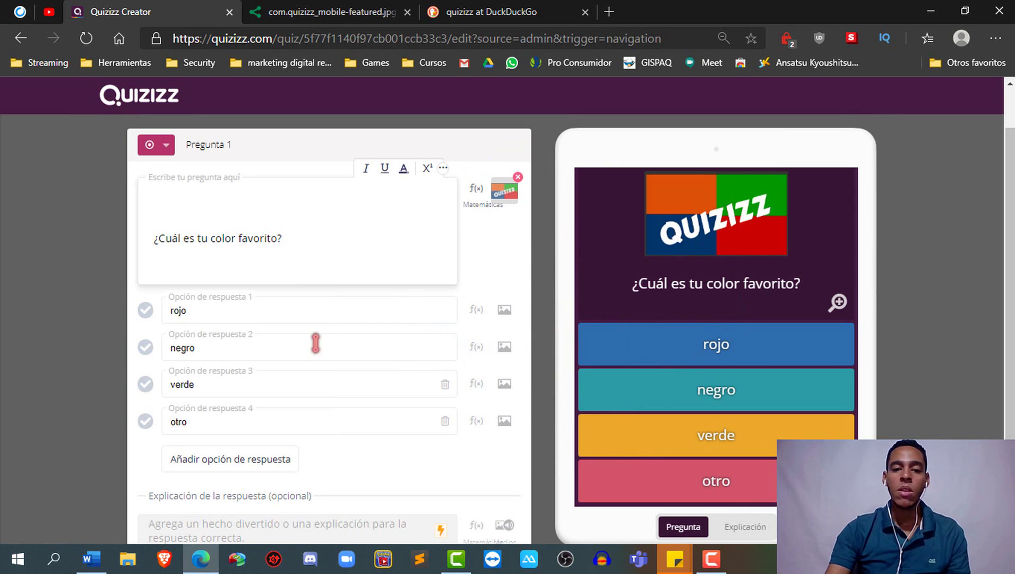
# - Set the answer time of question 1 to 2 minutes
pyautogui.scroll(-2, 324, 318)
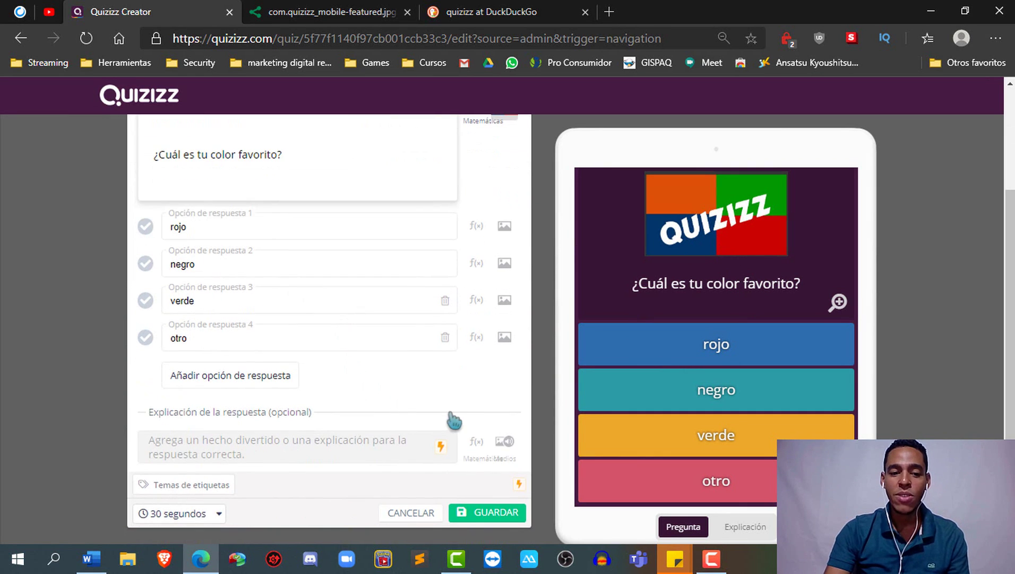
pyautogui.click(218, 513)
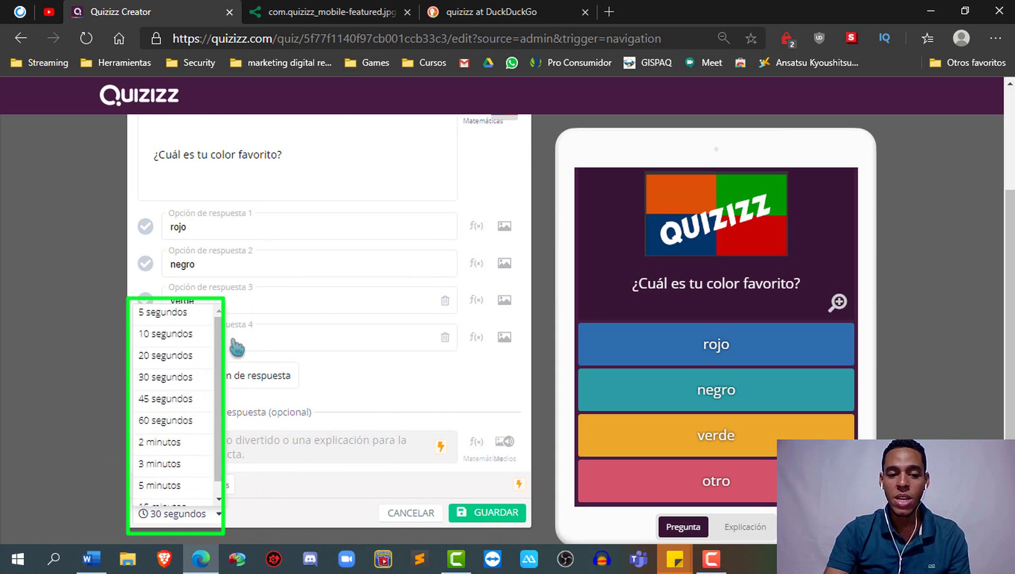
pyautogui.scroll(-1, 215, 373)
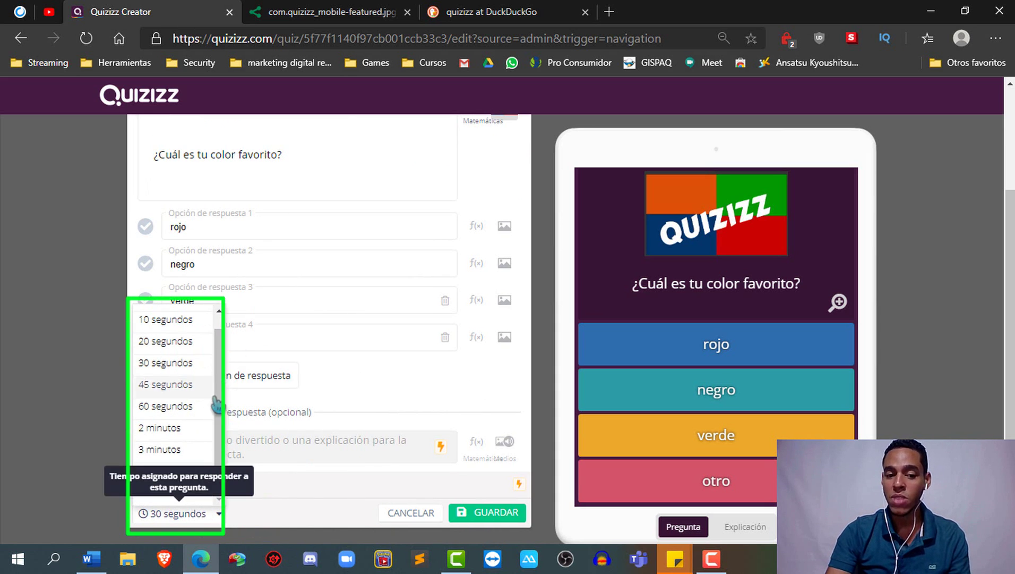
pyautogui.click(159, 428)
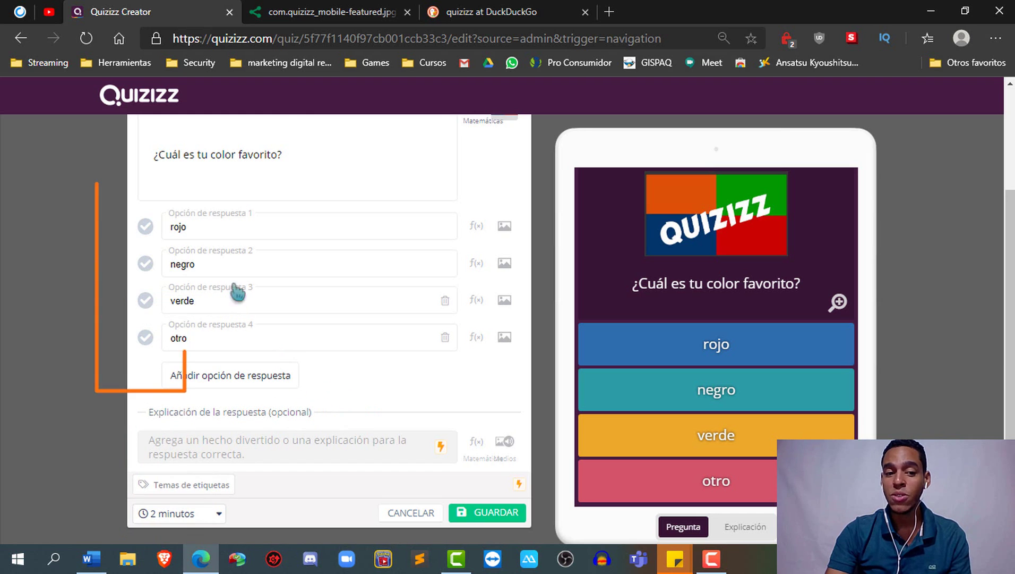
# - Mark "rojo" as the correct answer of question 1 and save the question
pyautogui.click(497, 512)
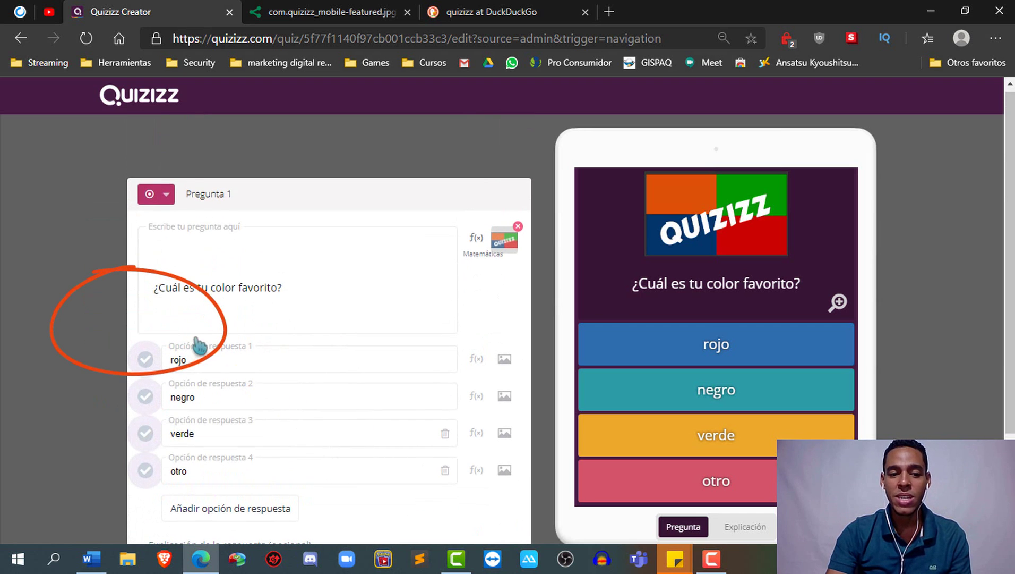
pyautogui.scroll(-5, 199, 345)
pyautogui.click(494, 511)
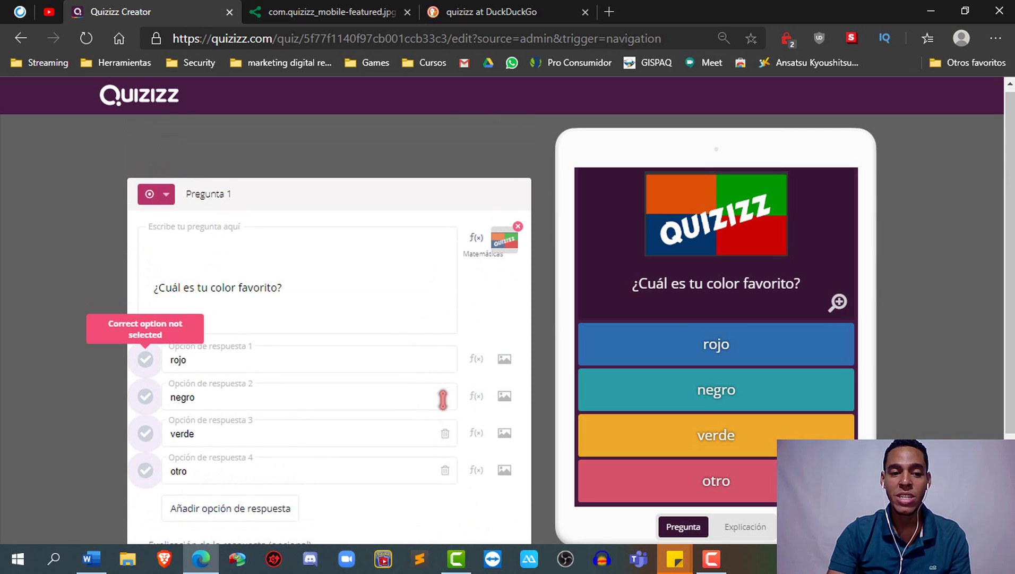
pyautogui.scroll(-3, 361, 342)
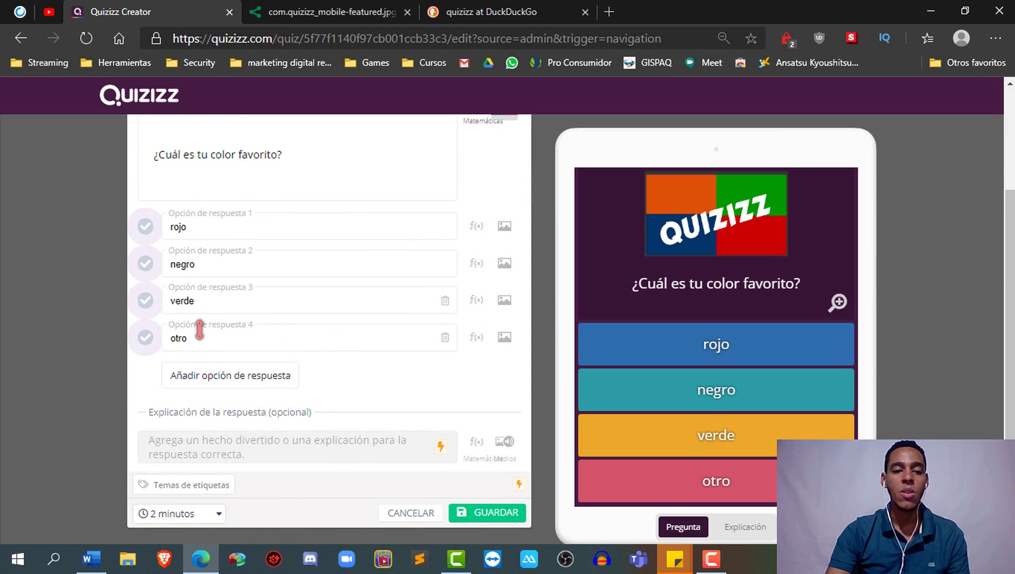
pyautogui.click(145, 225)
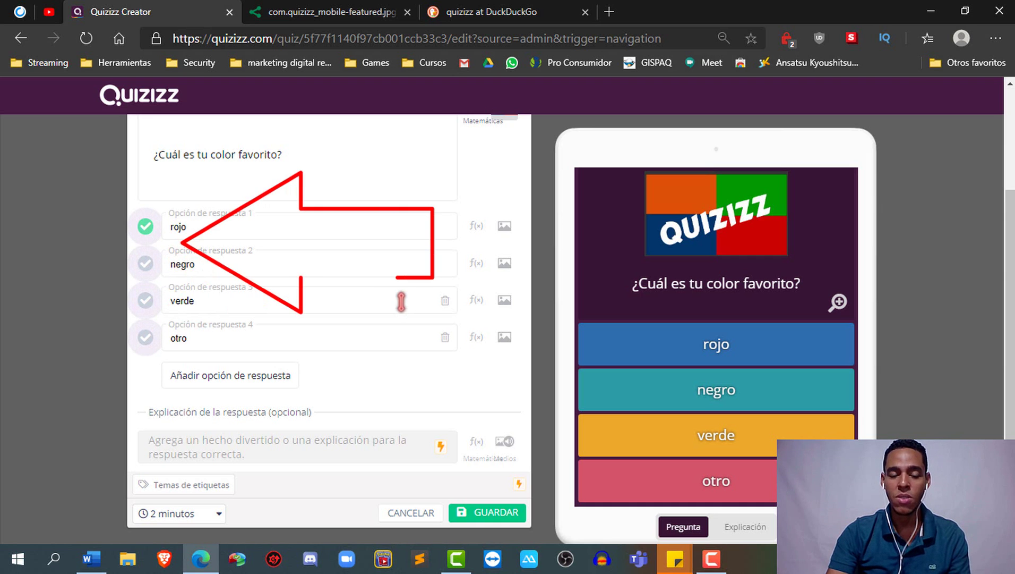
pyautogui.click(509, 515)
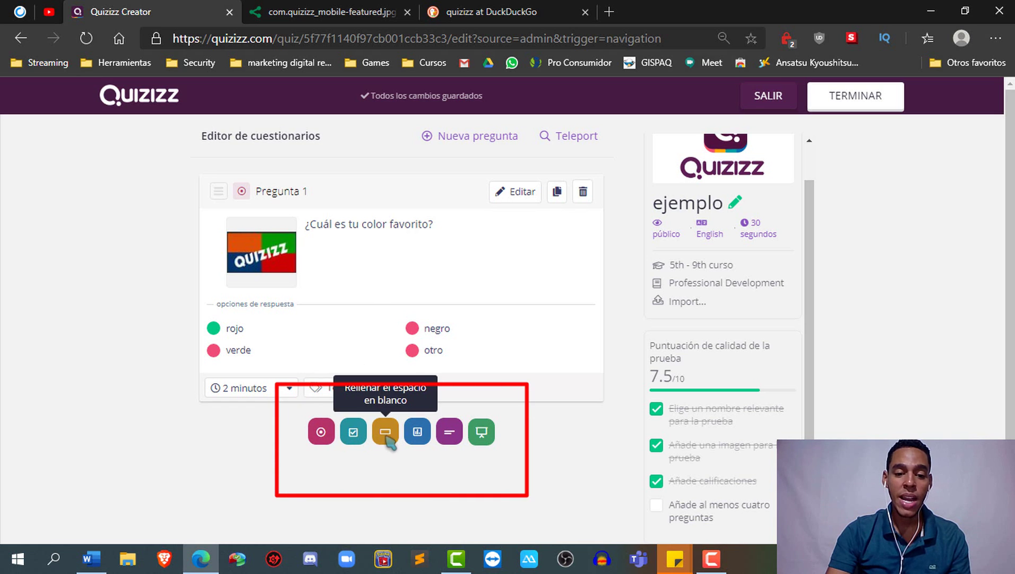
# - Add a new question of type Caja with the text "¿Cuáles de los siguientes deportes practicas?"
pyautogui.click(471, 143)
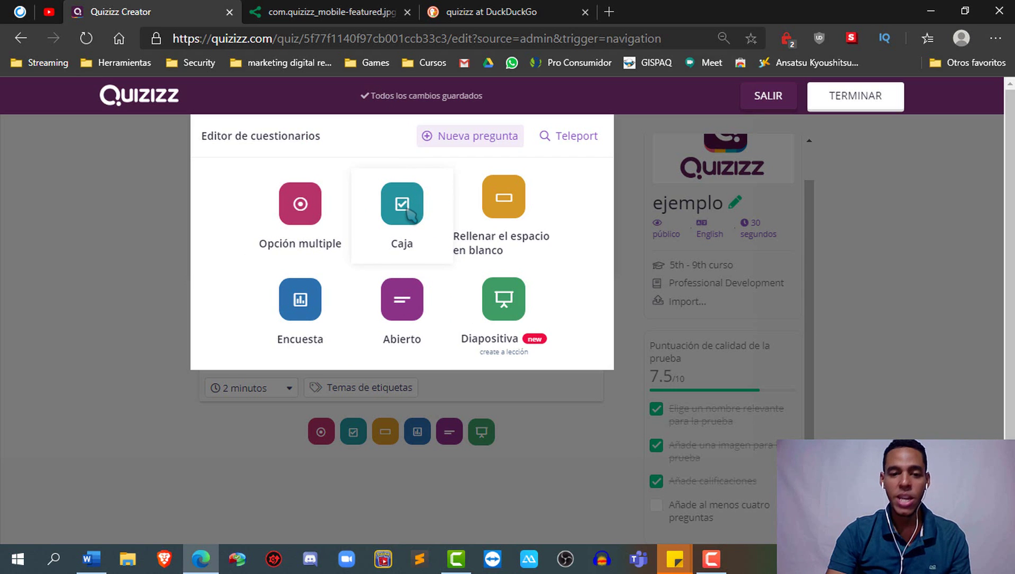
pyautogui.click(410, 212)
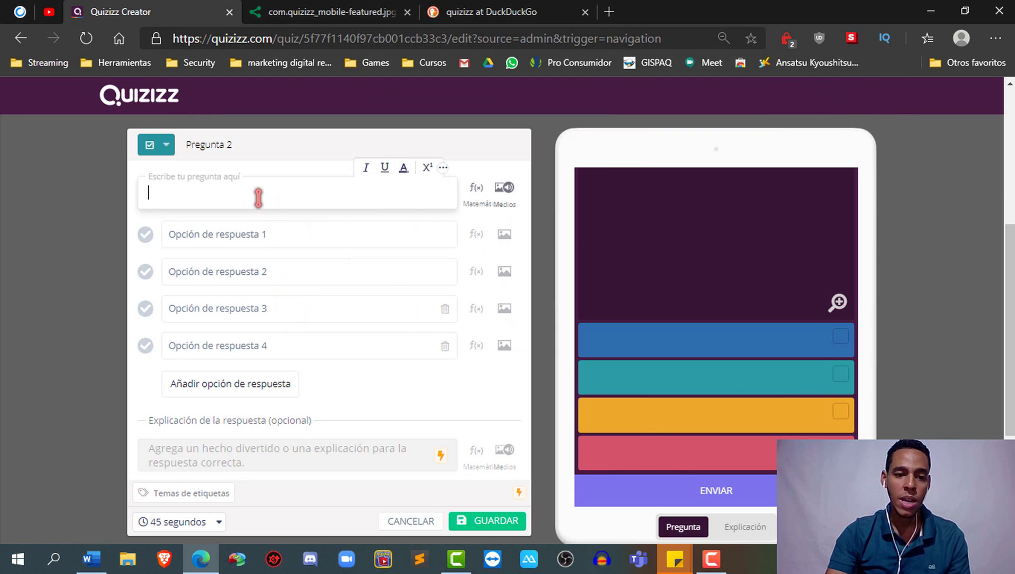
pyautogui.write('¿Cuáles de los siguientes deportes practicas?')
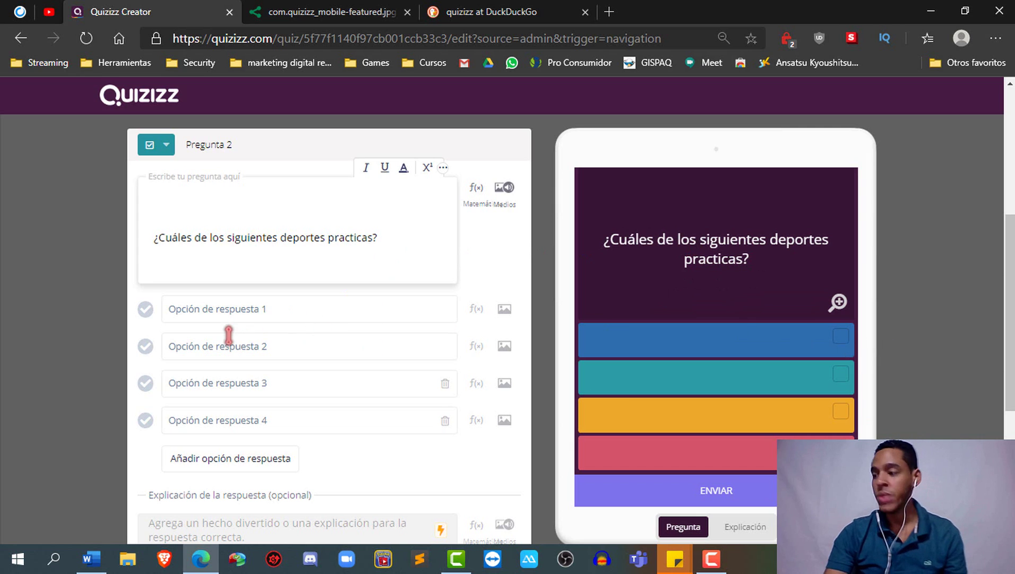
# - Fill the first three answer options with "baseball", "basketball" and "tennis" and mark all three as correct
pyautogui.click(223, 314)
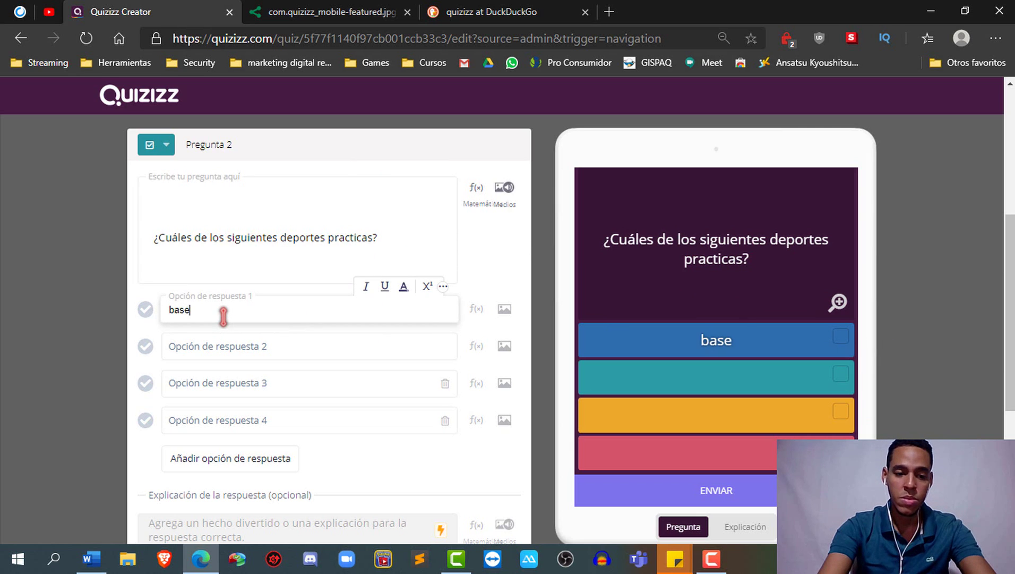
pyautogui.write('baseball')
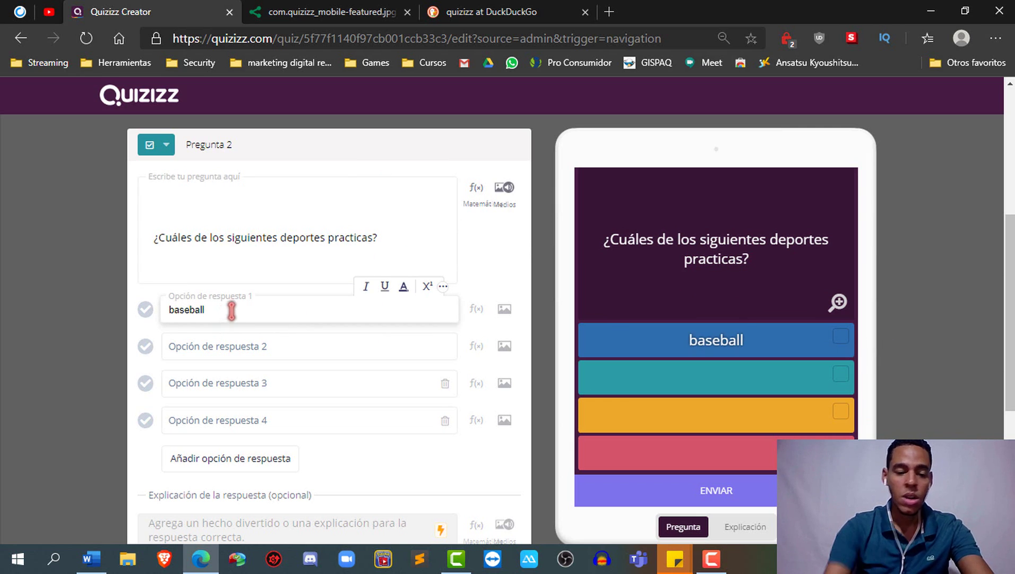
pyautogui.click(241, 350)
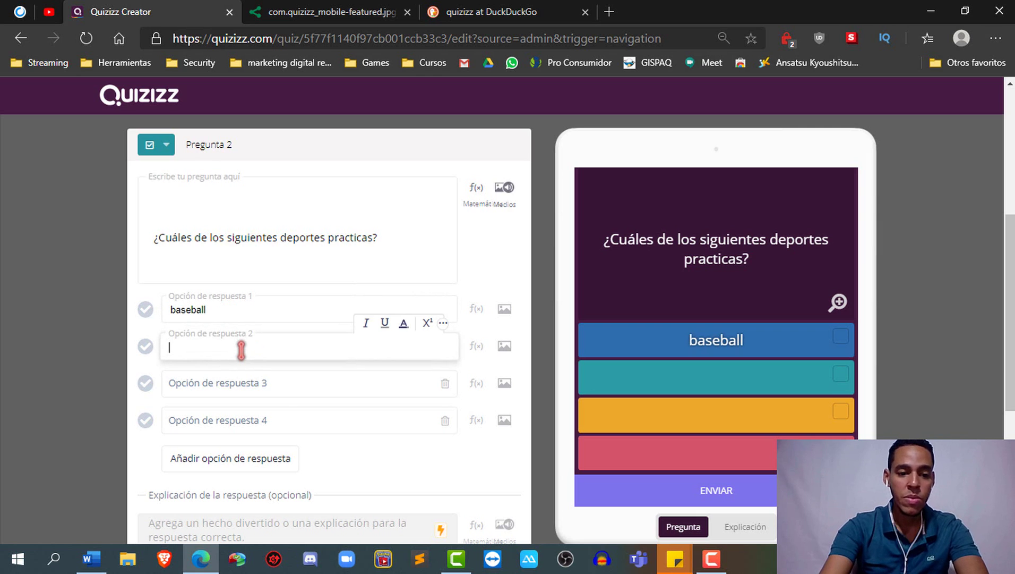
pyautogui.write('a')
pyautogui.press('BackSpace')
pyautogui.write('bas')
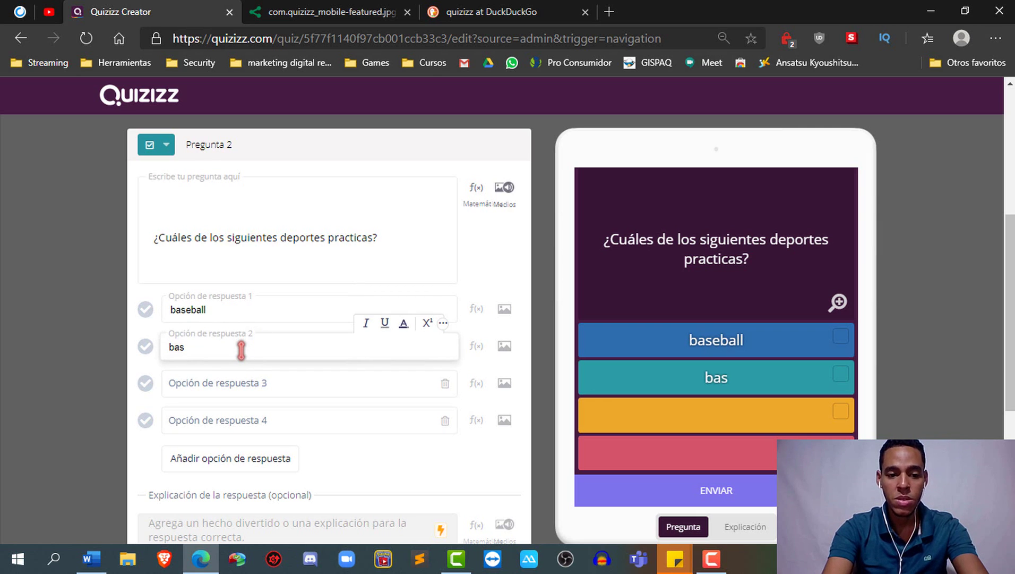
pyautogui.write('k')
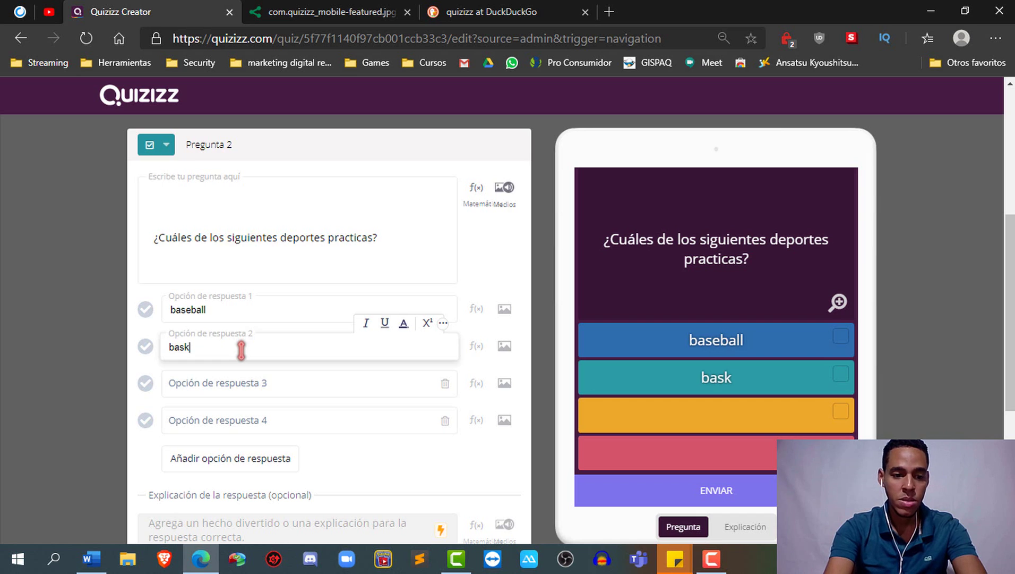
pyautogui.write('etball')
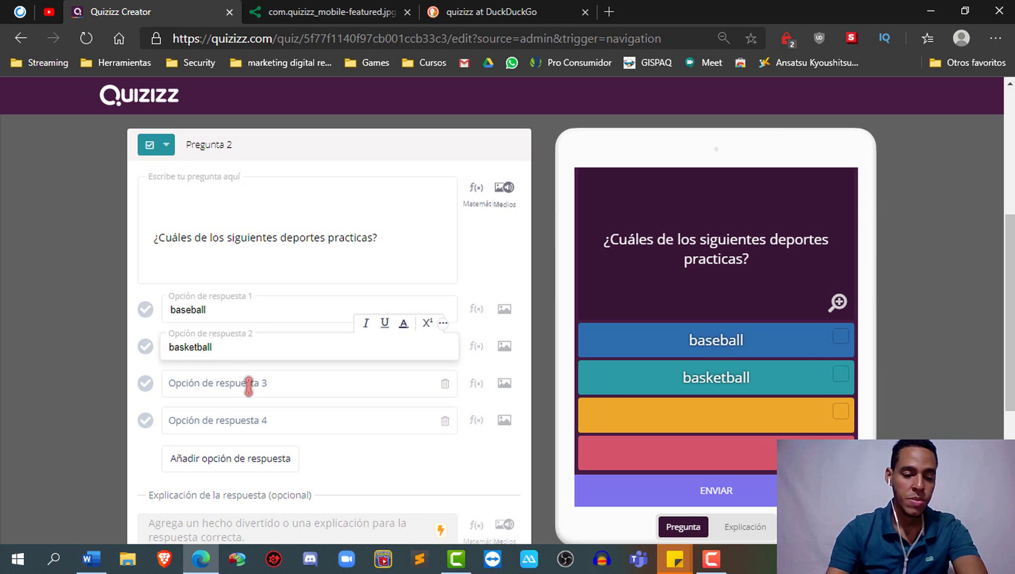
pyautogui.click(248, 386)
pyautogui.write('tennis')
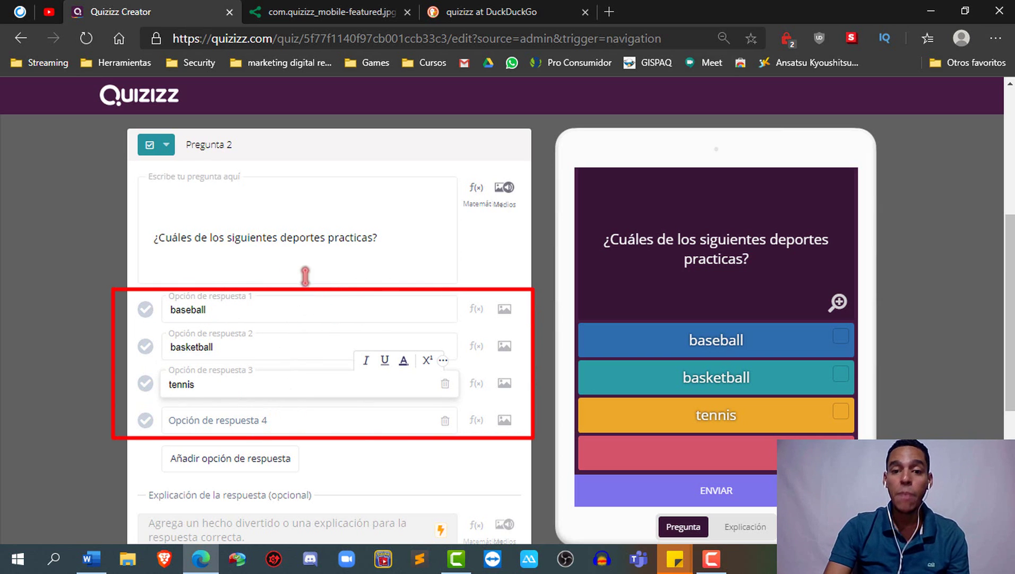
pyautogui.click(145, 308)
pyautogui.click(145, 346)
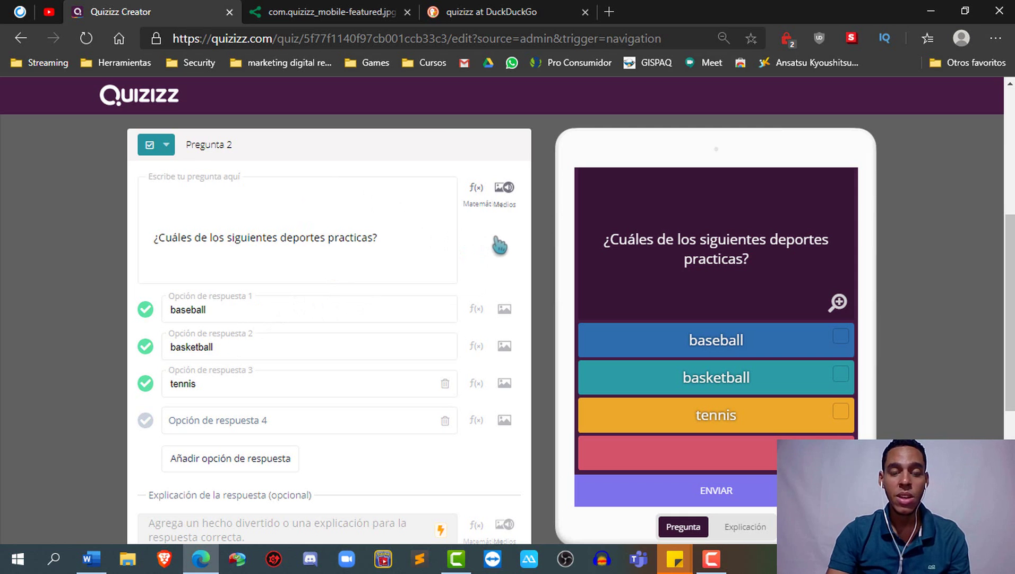
pyautogui.click(503, 194)
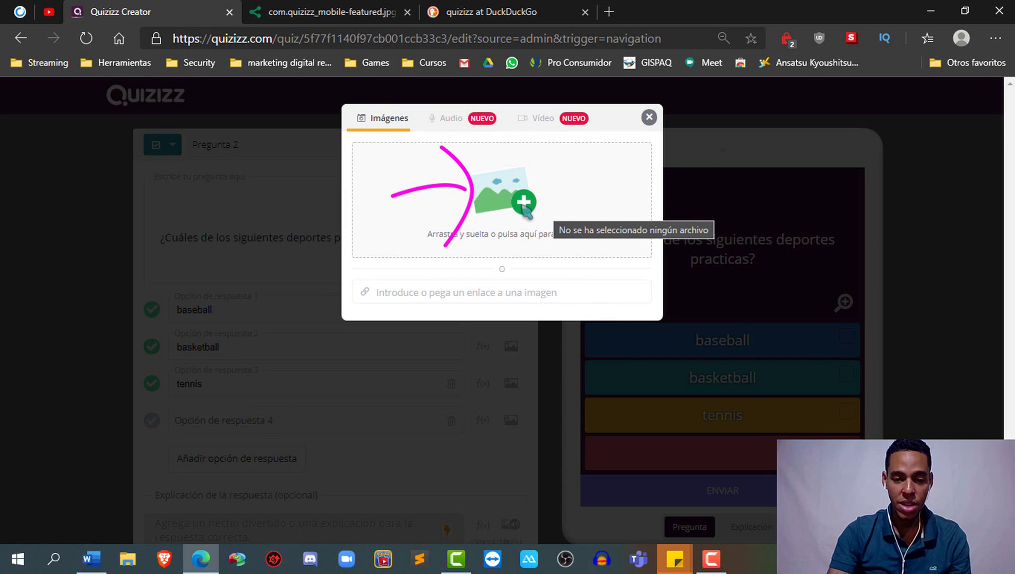
pyautogui.click(481, 291)
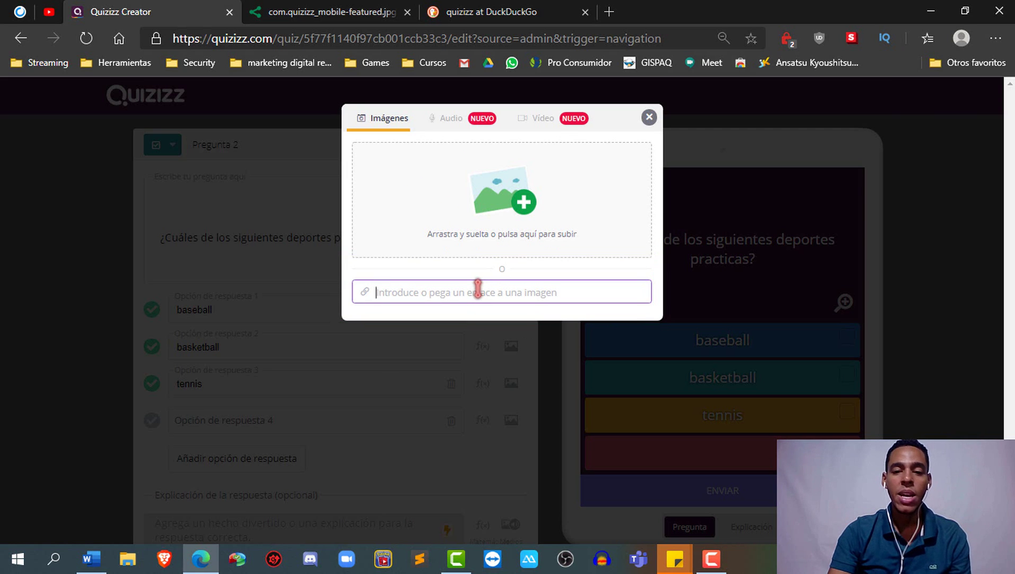
pyautogui.click(310, 336)
pyautogui.scroll(6, 303, 318)
pyautogui.scroll(-3, 315, 313)
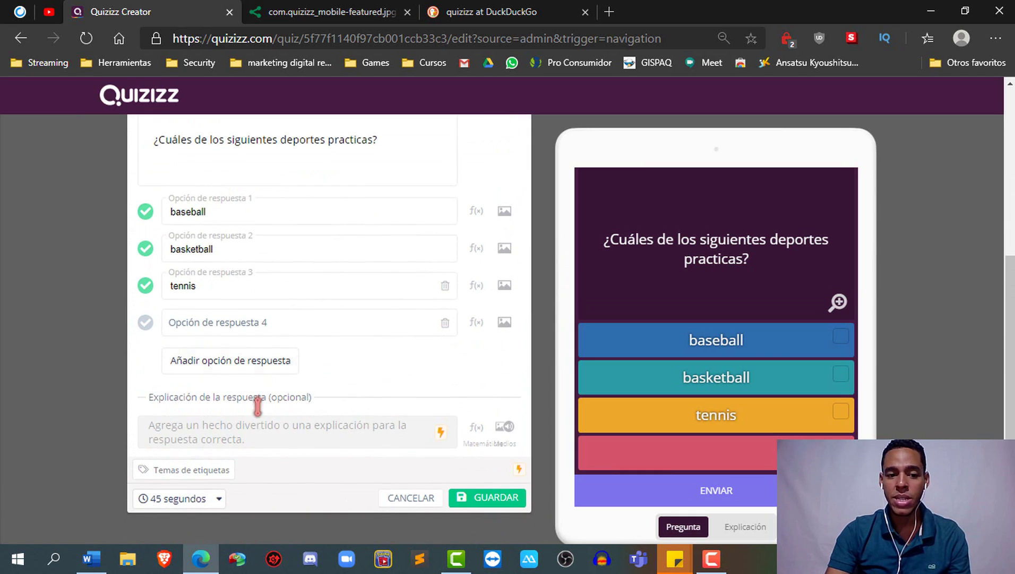
# - Set the answer time of question 2 to 2 minutes and save the question
pyautogui.click(218, 496)
pyautogui.click(179, 413)
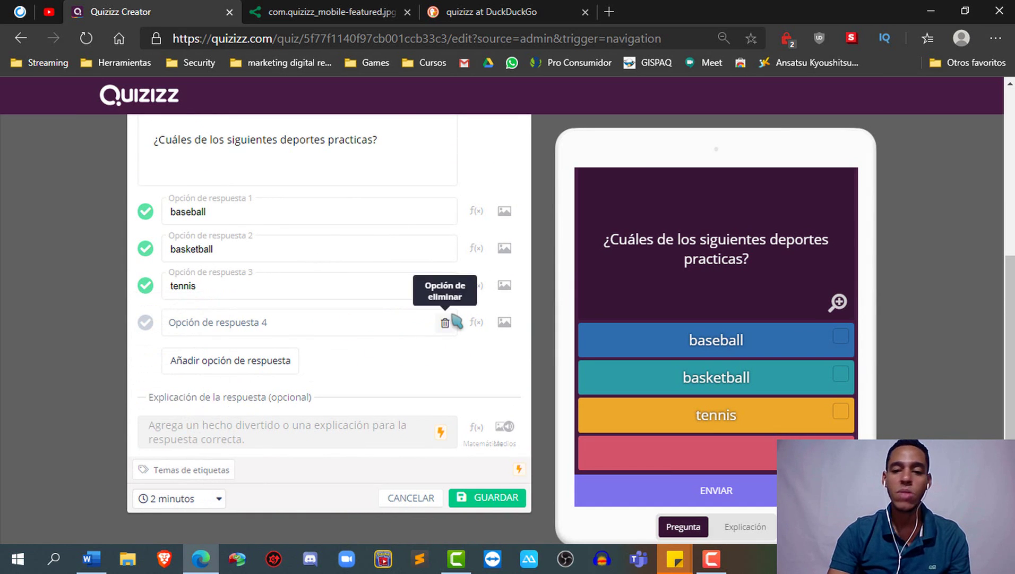
pyautogui.click(497, 502)
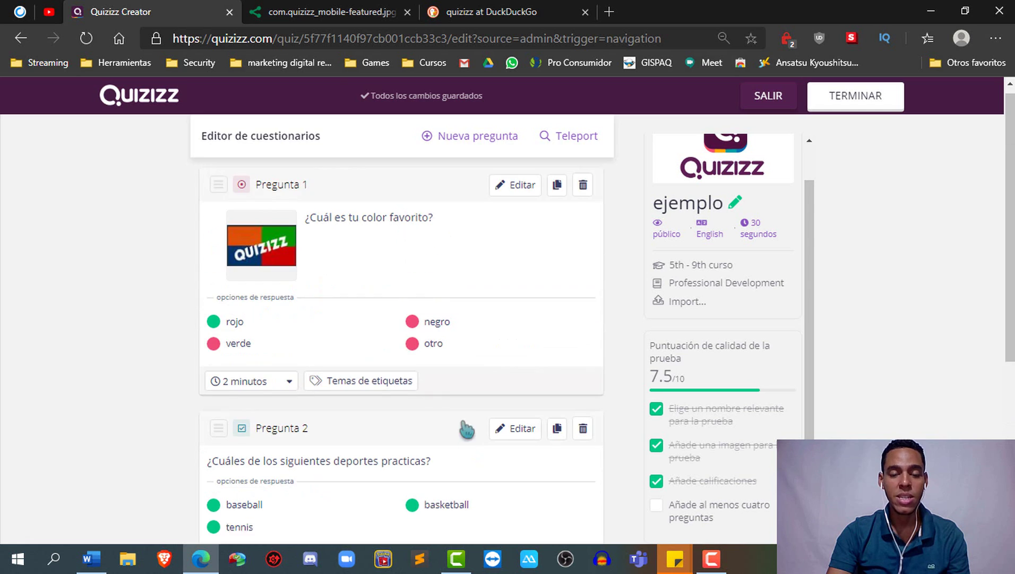
# - Add a fill-in-the-blank question (Rellenar el espacio en blanco) with the text "¿Cuál es tu película favorita?"
pyautogui.click(476, 139)
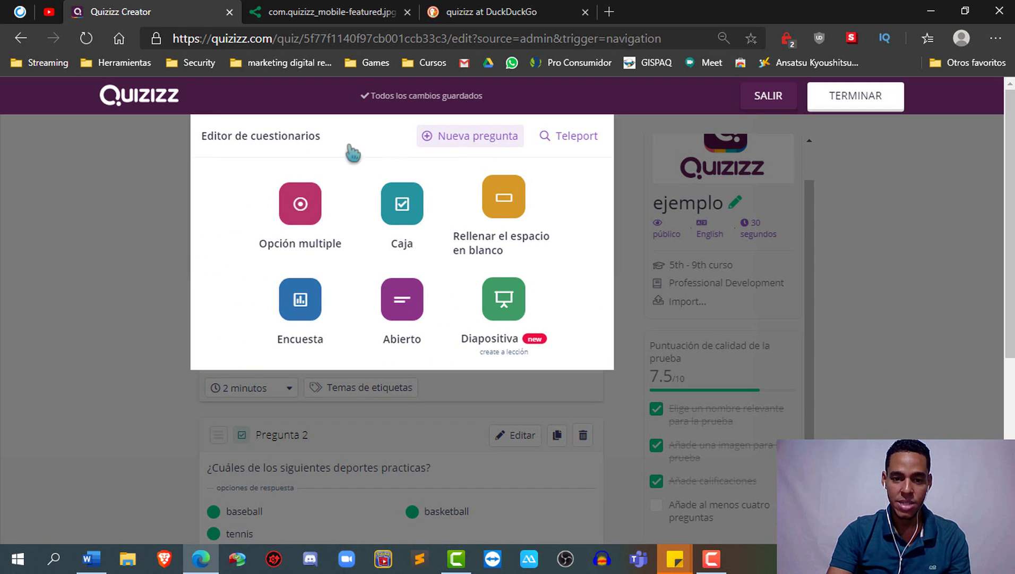
pyautogui.click(116, 248)
pyautogui.scroll(-5, 223, 308)
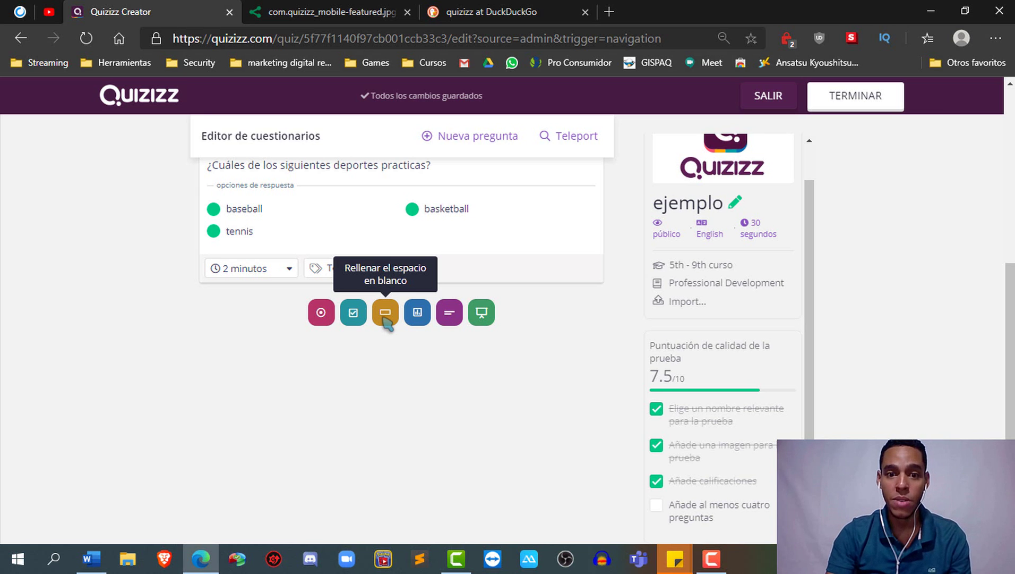
pyautogui.click(386, 313)
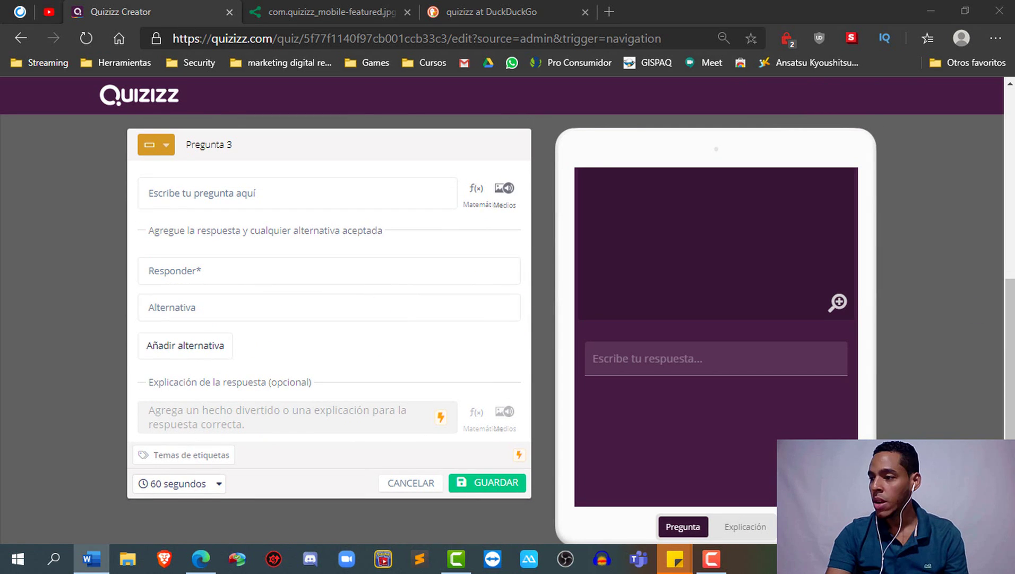
pyautogui.click(249, 193)
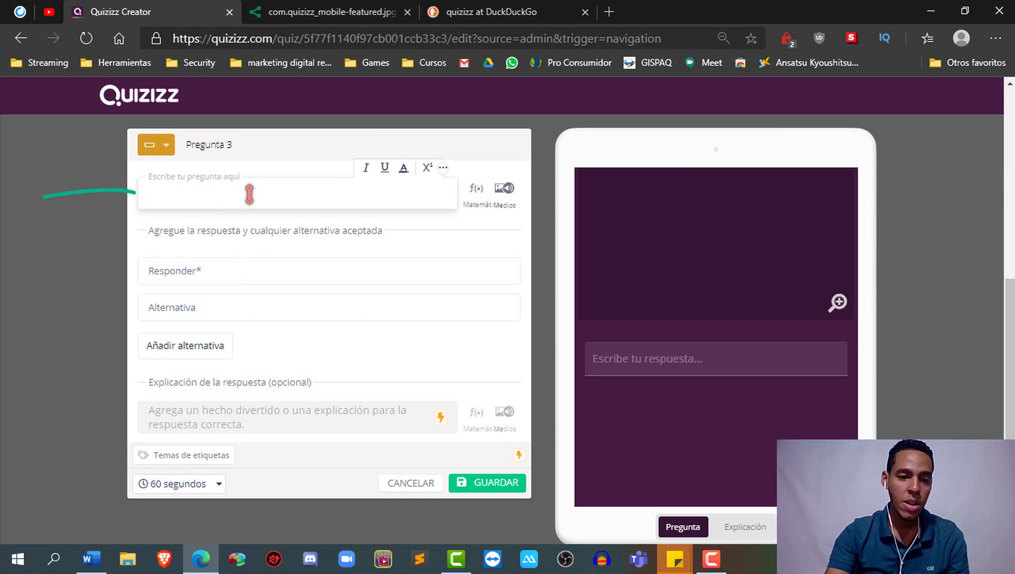
pyautogui.write('¿Cuál es tu película favorita?')
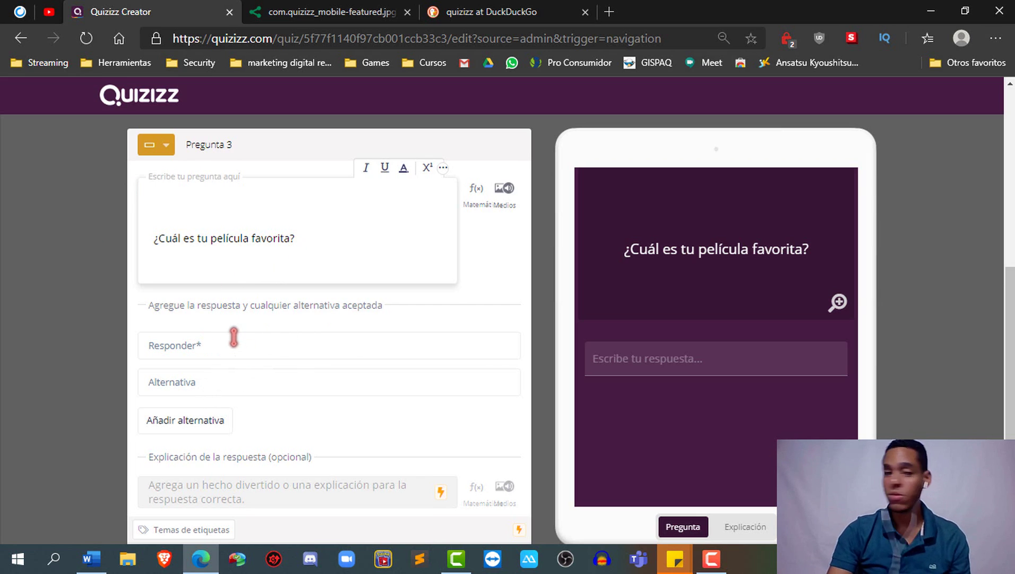
# - Enter "Rambo" as the answer of question 3 and "Titanic" as its accepted alternative
pyautogui.click(221, 345)
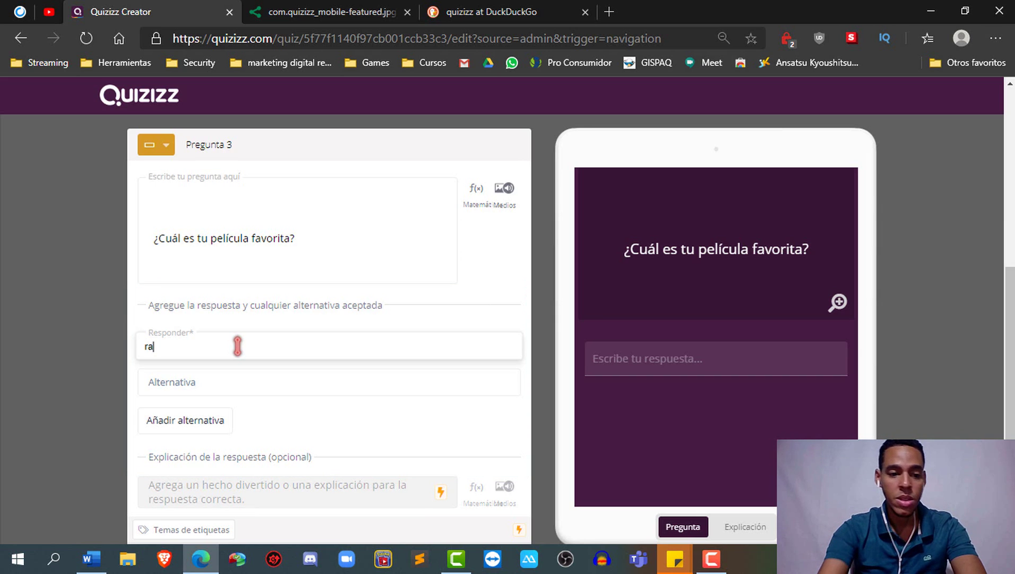
pyautogui.write('Ra')
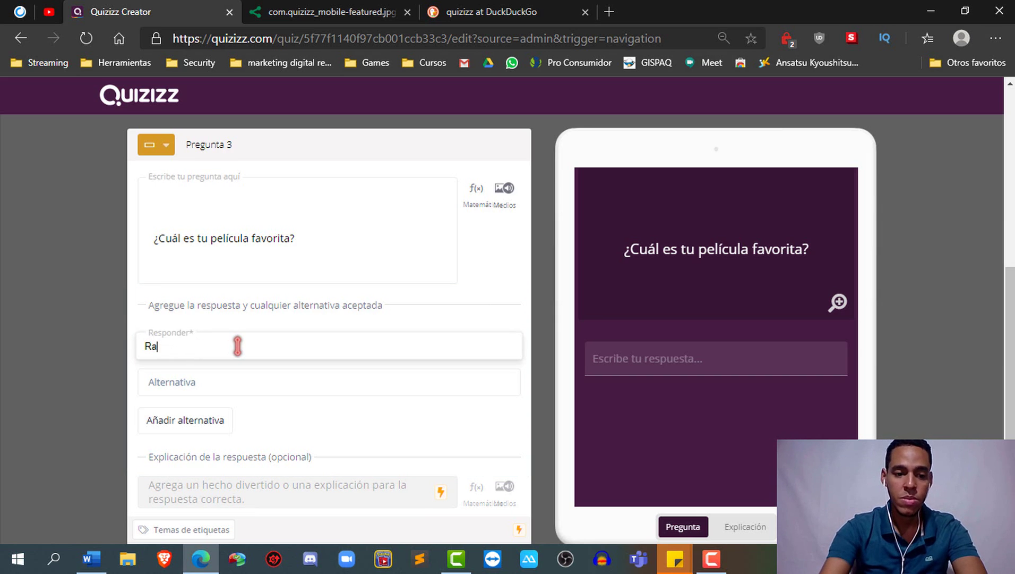
pyautogui.write('mbo')
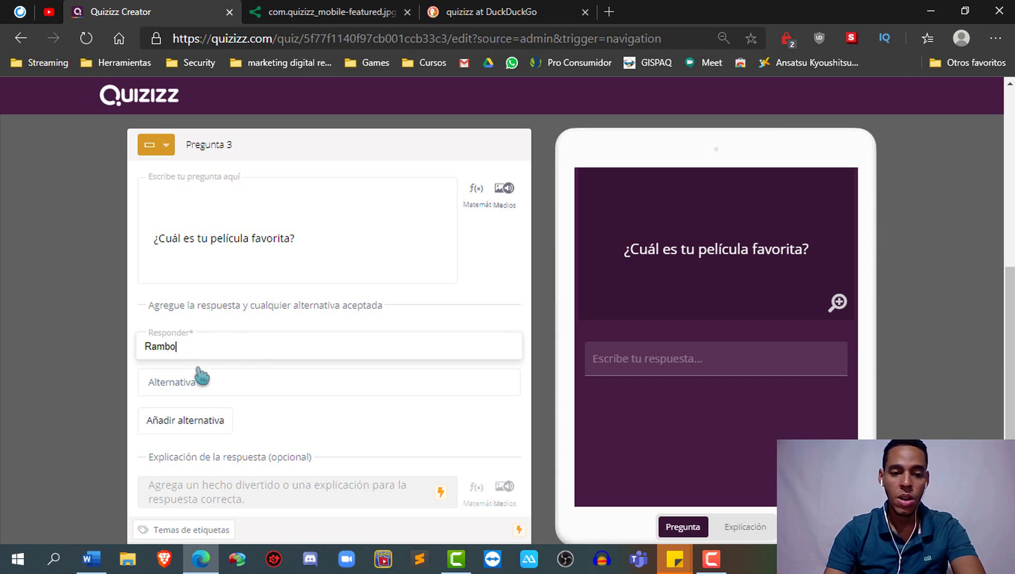
pyautogui.click(197, 385)
pyautogui.write('T')
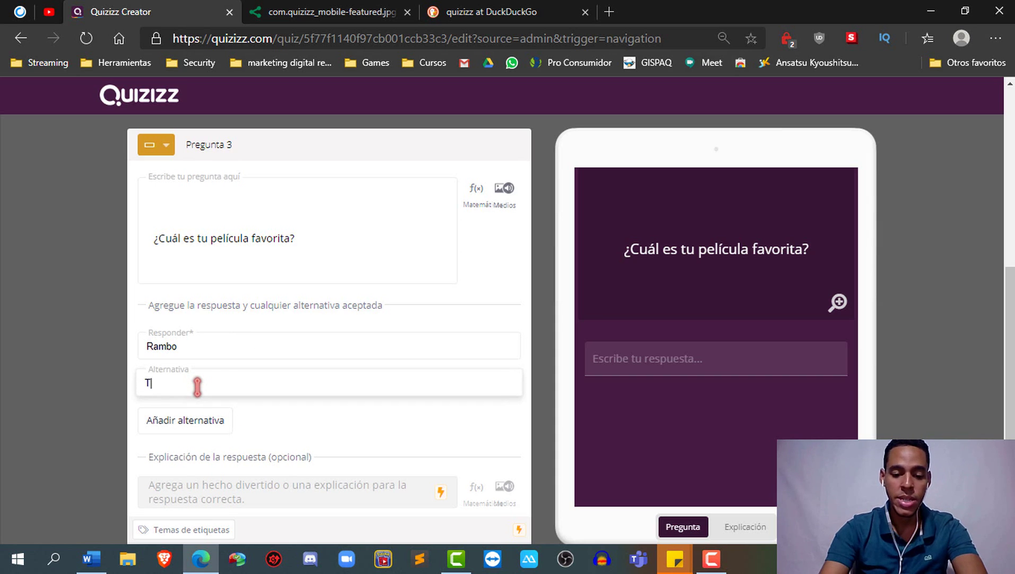
pyautogui.write('itanic')
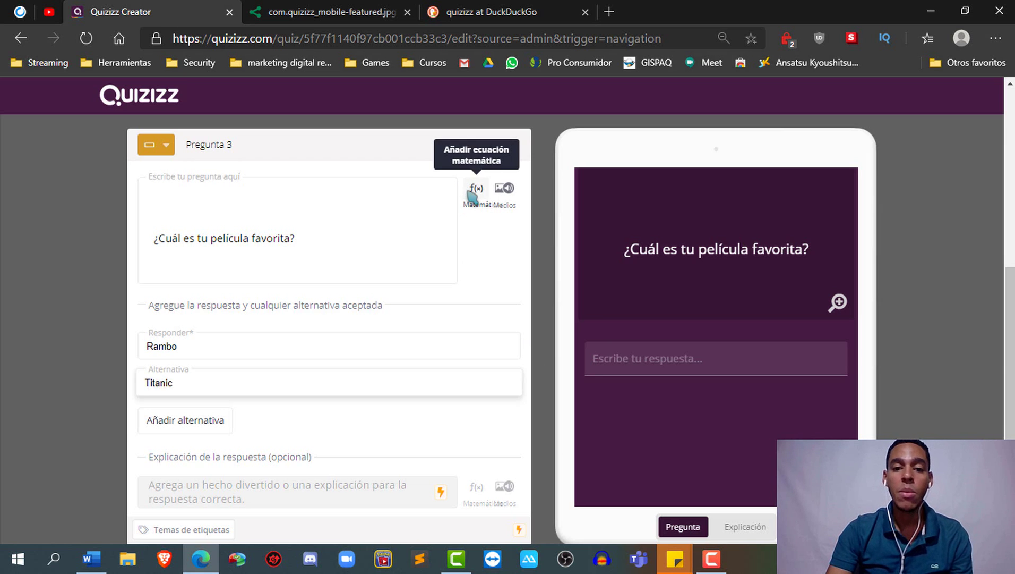
# - Set the answer time of question 3 to 2 minutes and save the question
pyautogui.scroll(-3, 521, 230)
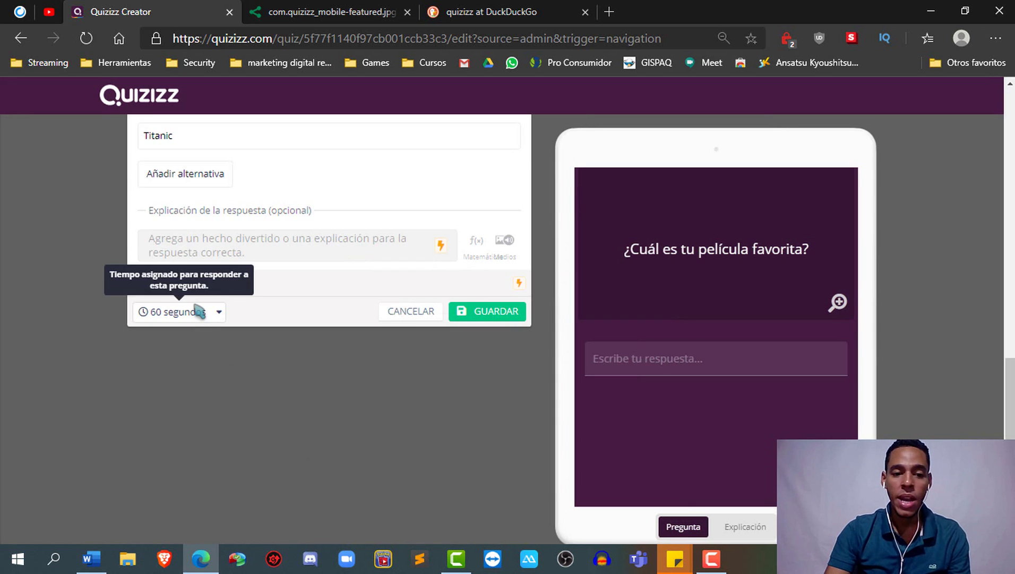
pyautogui.click(200, 312)
pyautogui.click(169, 226)
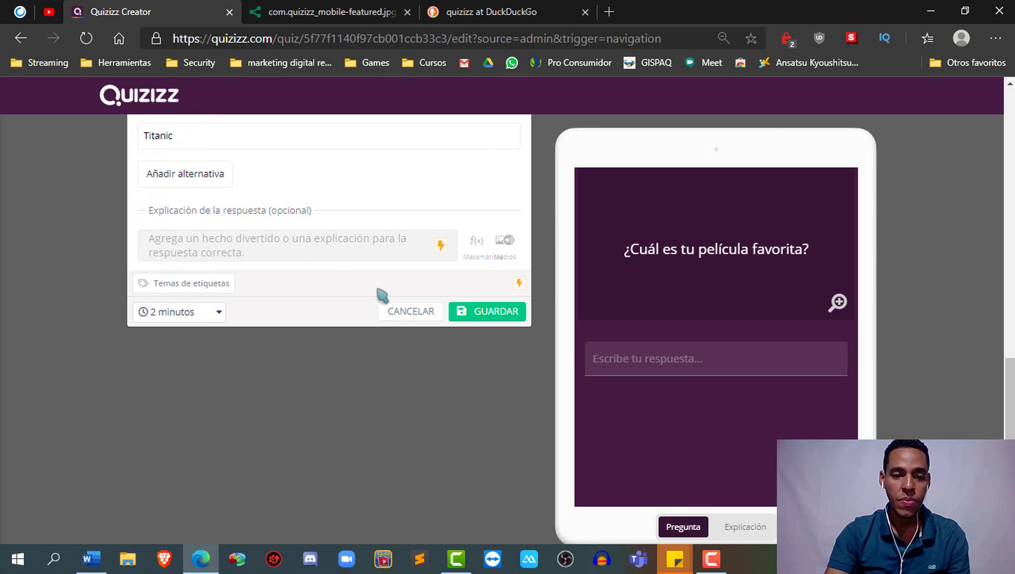
pyautogui.click(500, 313)
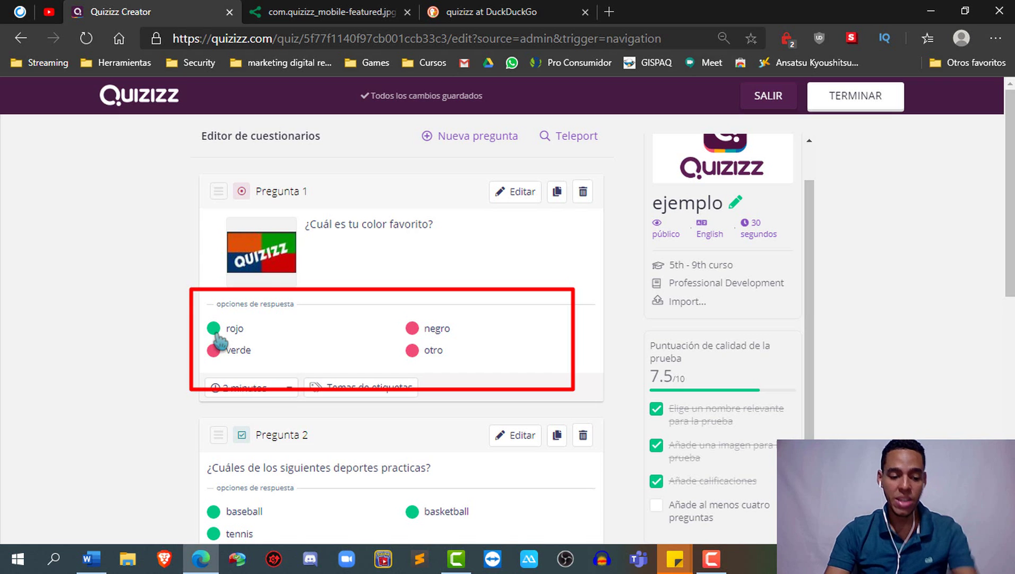
# - Add an open-ended question with the text "¿Te gusta cocinar? De ser así, describe los pasos que sigues para hacer tu comida favorita."
pyautogui.scroll(-1, 357, 326)
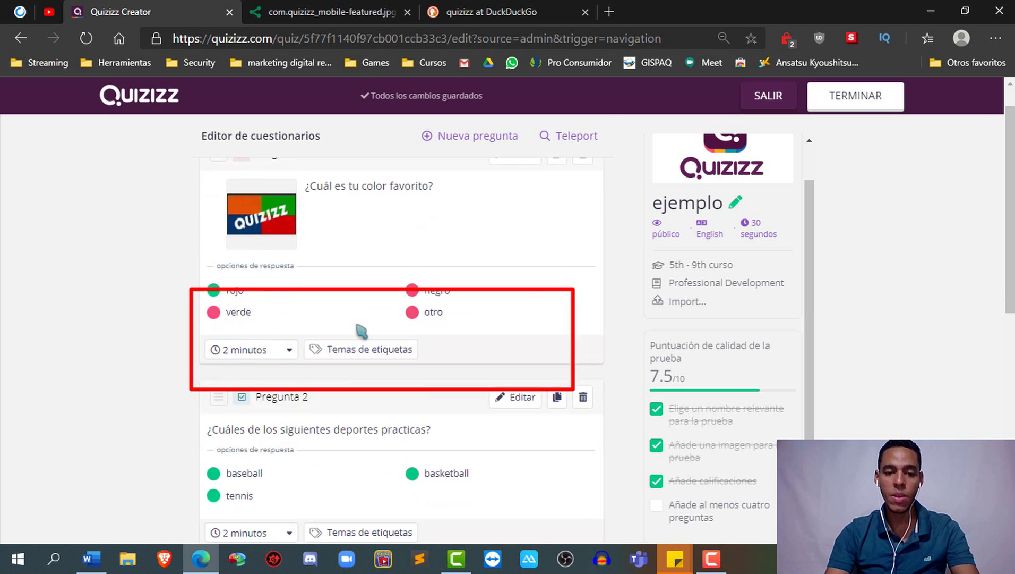
pyautogui.scroll(-3, 361, 330)
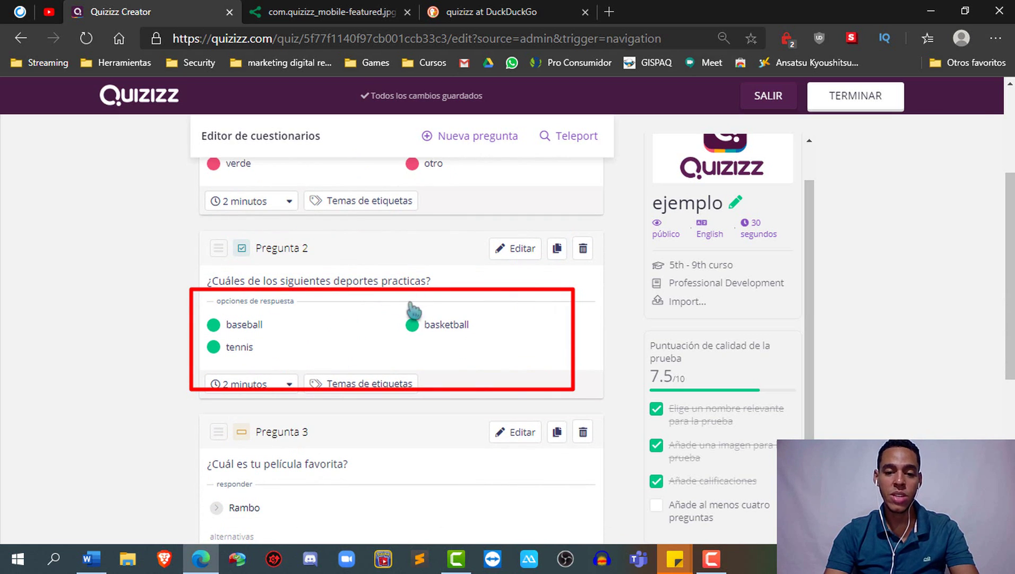
pyautogui.scroll(-4, 414, 310)
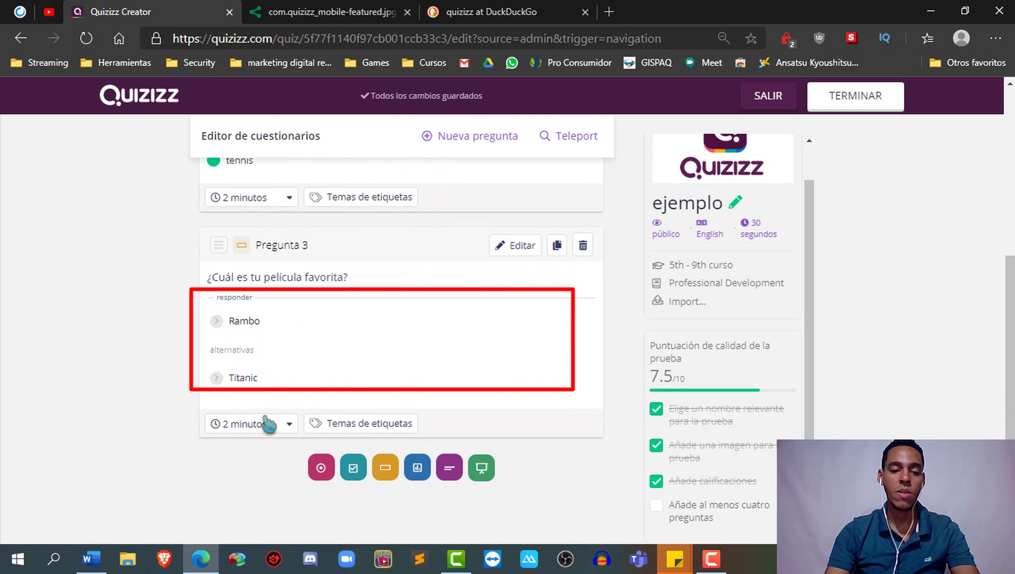
pyautogui.scroll(8, 393, 441)
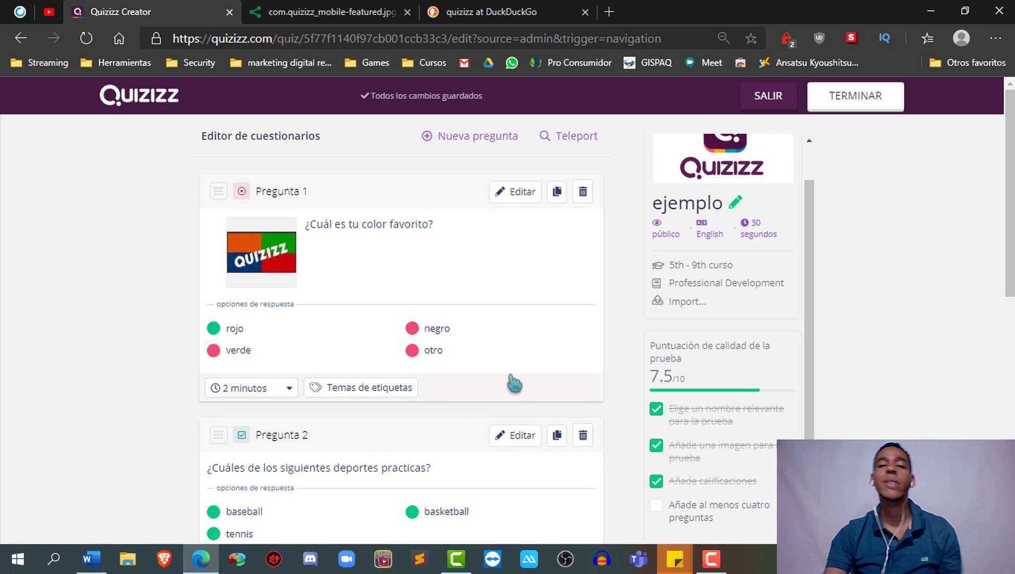
pyautogui.scroll(-7, 504, 366)
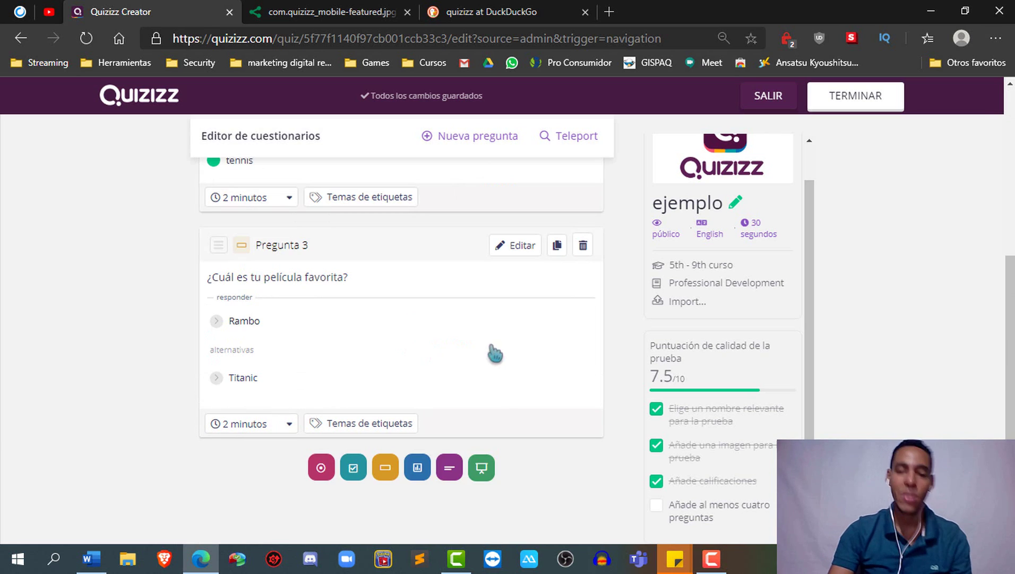
pyautogui.click(449, 467)
pyautogui.write('¿Te gusta cocinar? De ser así,  describe los pasos que sigues para hacer tu comida favorita.')
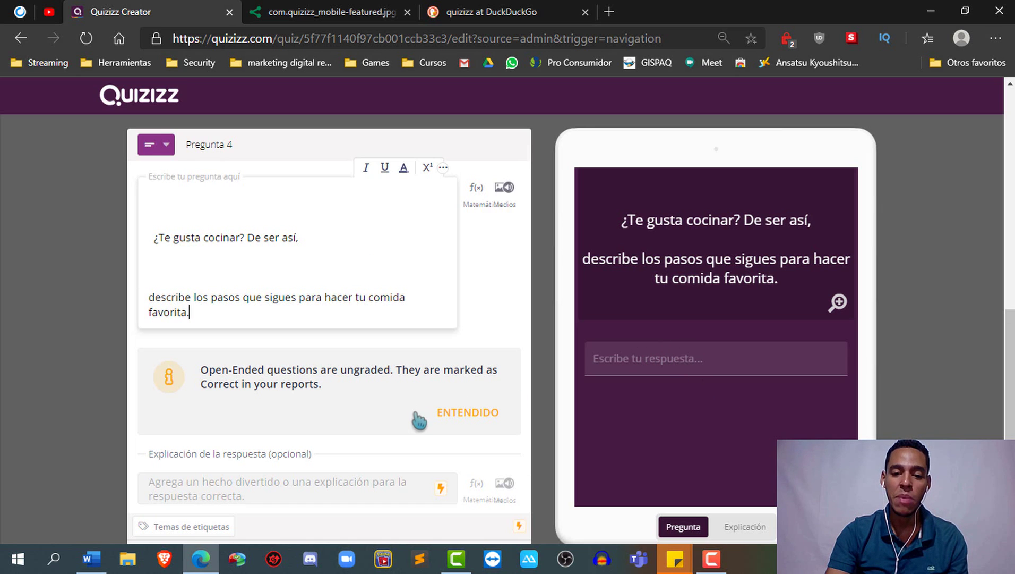
# - Set the answer time of question 4 to 15 minutes and save the question
pyautogui.scroll(-3, 420, 415)
pyautogui.click(197, 370)
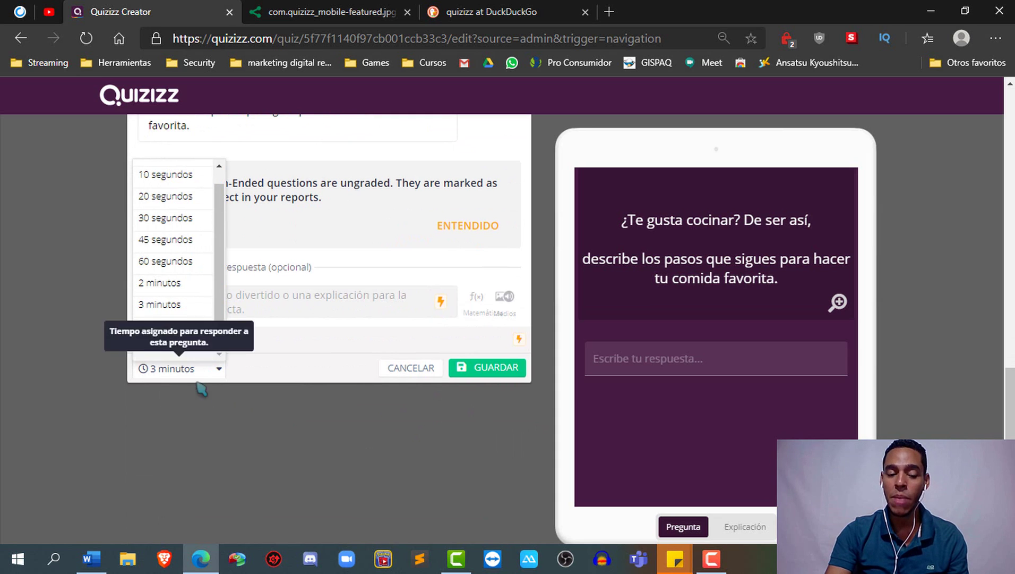
pyautogui.click(272, 431)
pyautogui.click(200, 370)
pyautogui.click(163, 350)
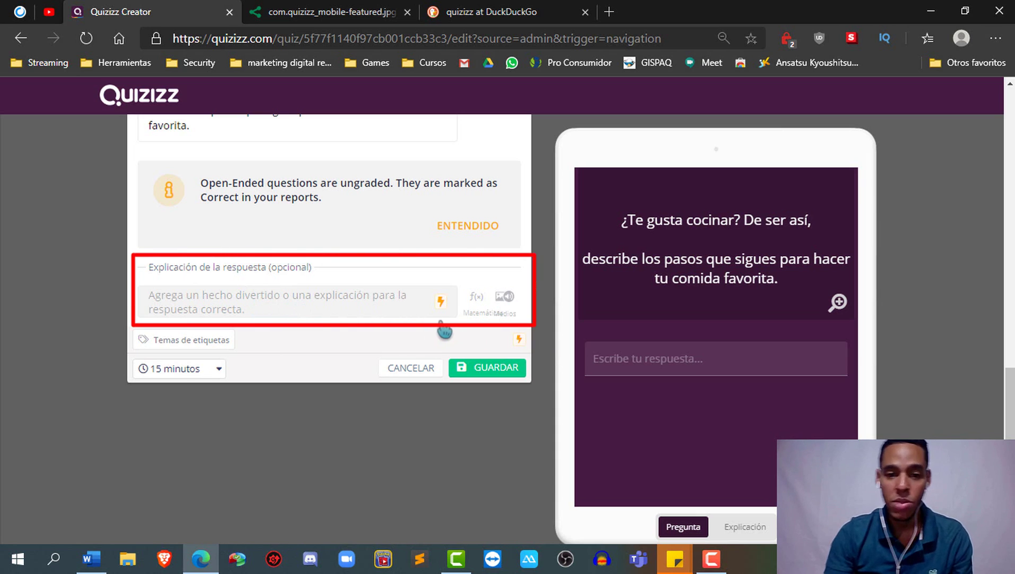
pyautogui.click(494, 375)
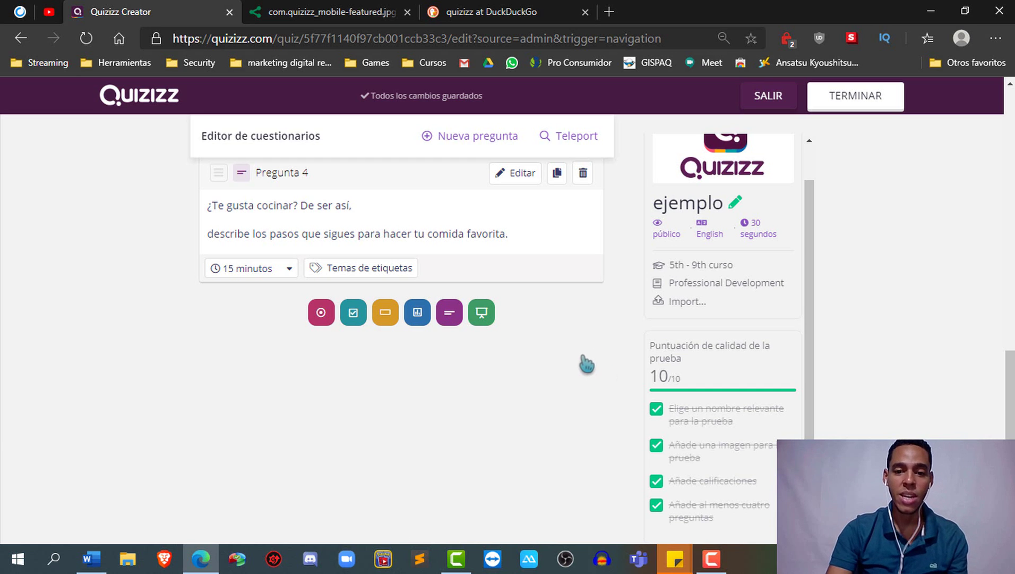
# - Finish editing the questionnaire to reach its overview page and enlarge the page view
pyautogui.click(853, 105)
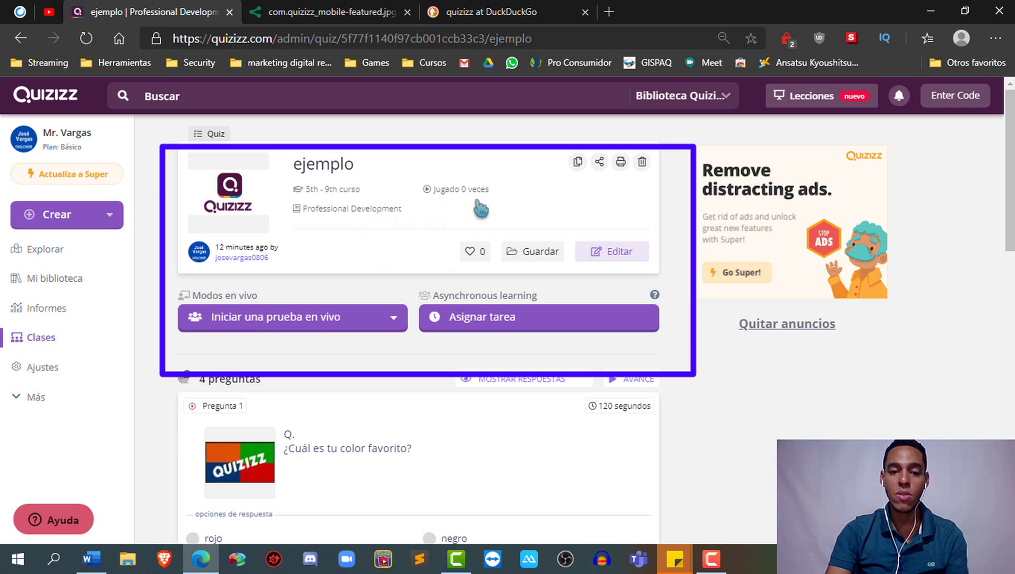
pyautogui.hotkey('ctrl', '+')
pyautogui.click(471, 219)
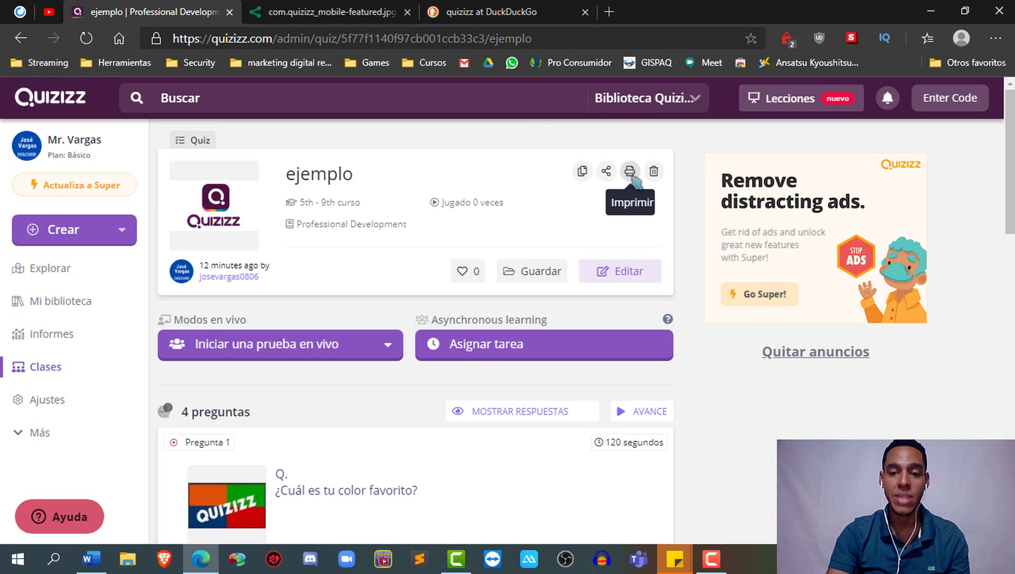
# - Open the printable version of the quiz, examine its questions and answer key, and close it
pyautogui.click(631, 172)
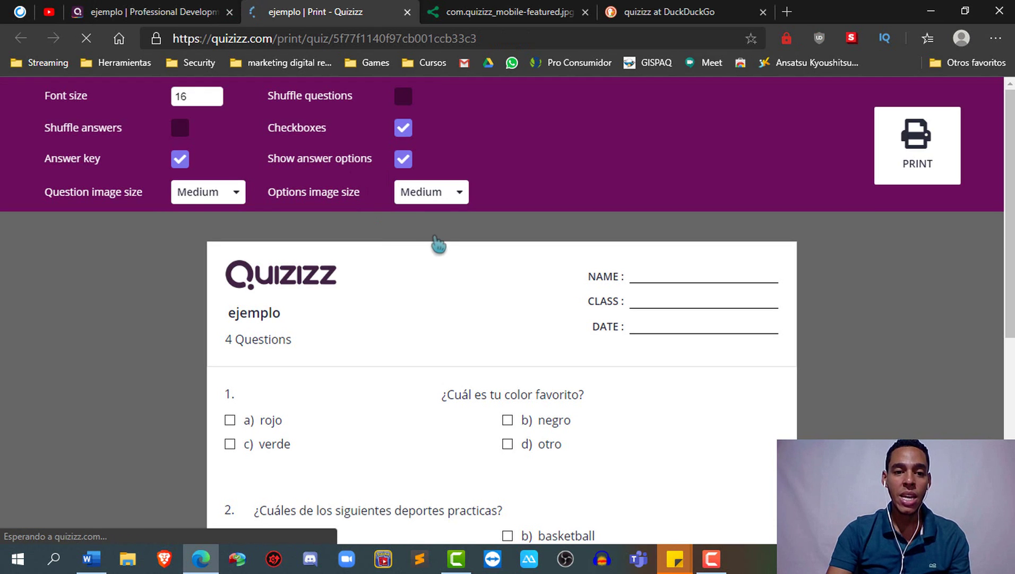
pyautogui.scroll(-8, 409, 270)
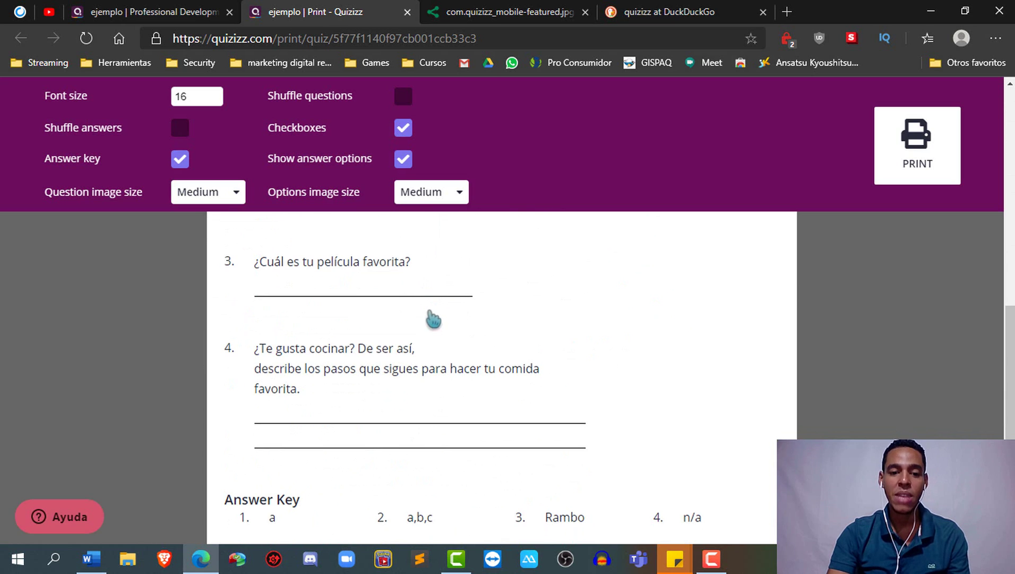
pyautogui.scroll(10, 451, 372)
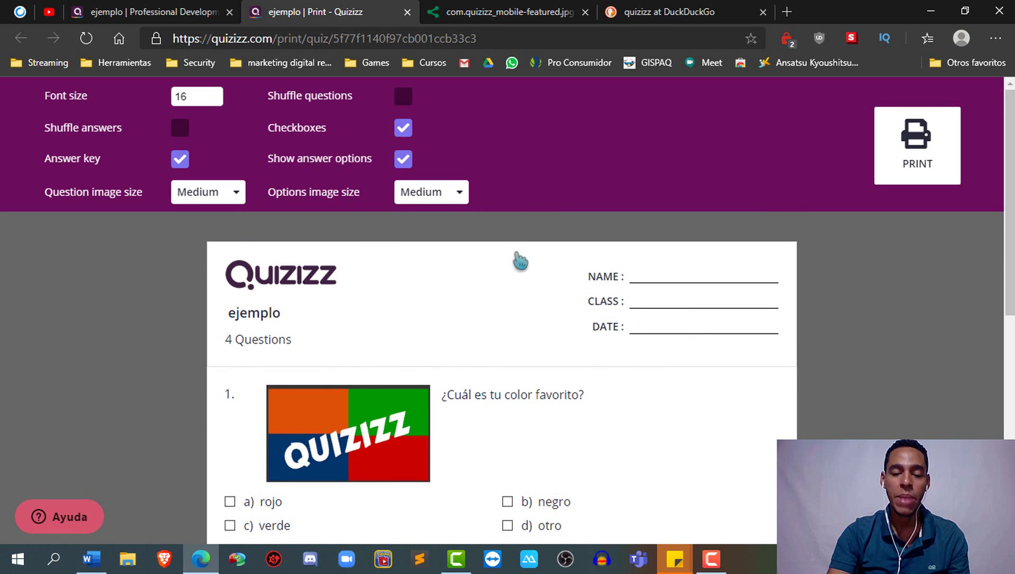
pyautogui.click(407, 12)
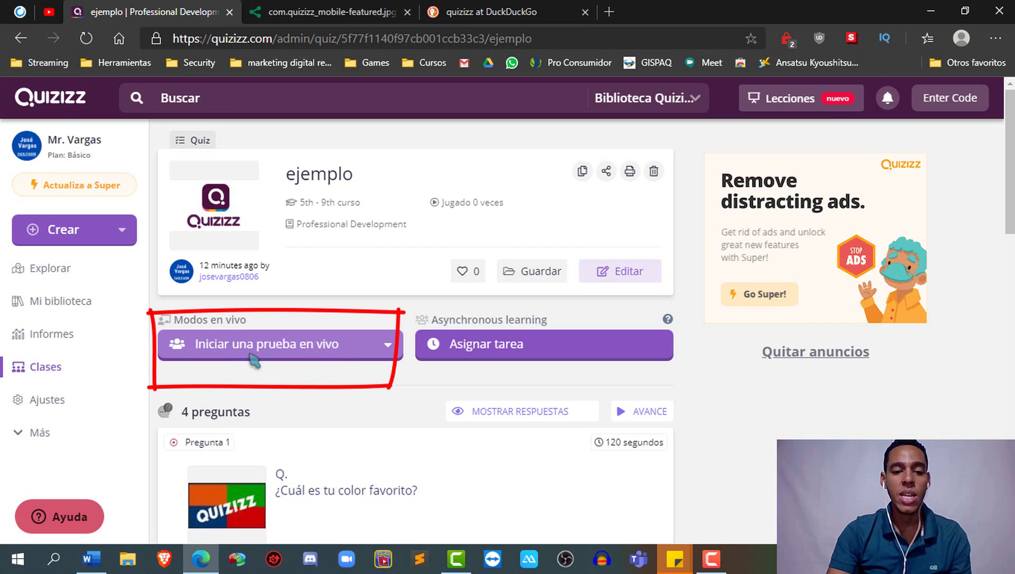
# - Open the quiz's homework assignment page, examine its deadline and general settings, and return to the quiz overview
pyautogui.click(333, 350)
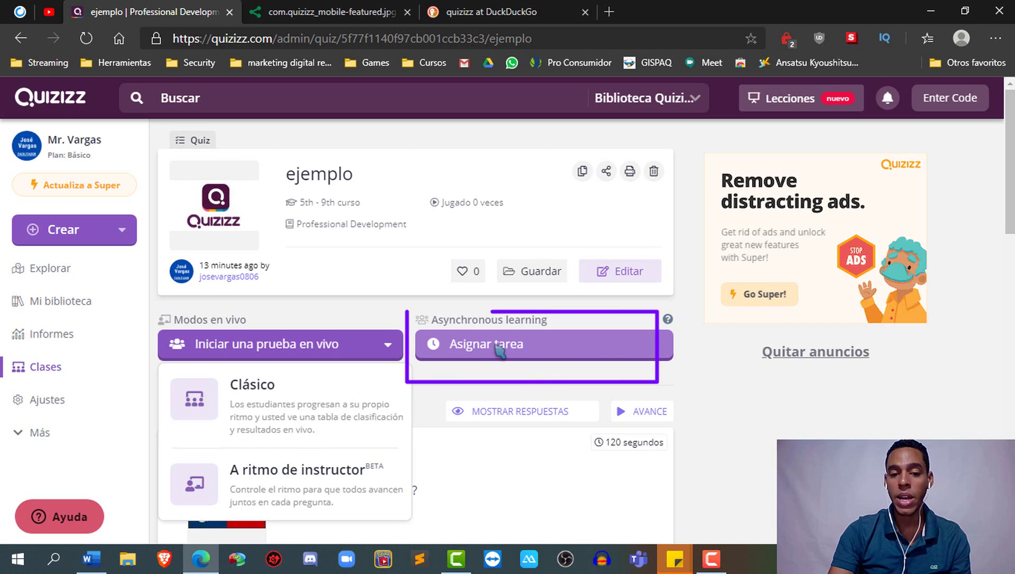
pyautogui.click(499, 348)
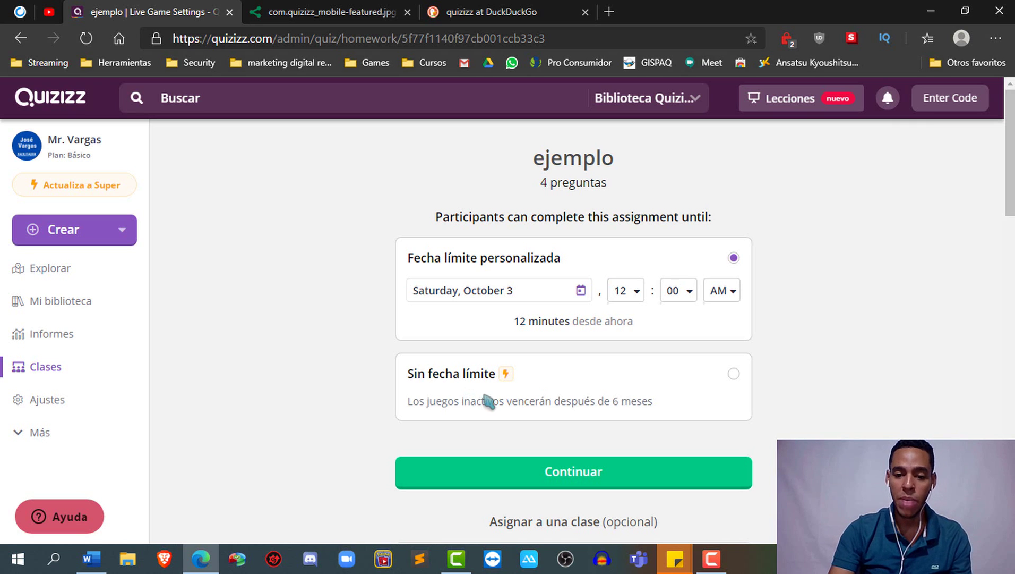
pyautogui.scroll(-3, 500, 392)
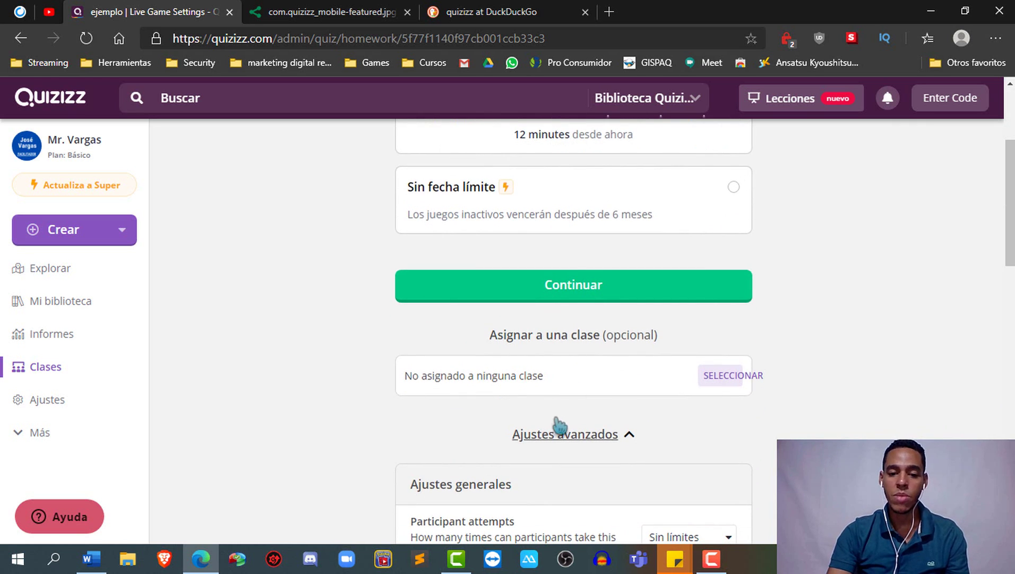
pyautogui.scroll(-3, 563, 420)
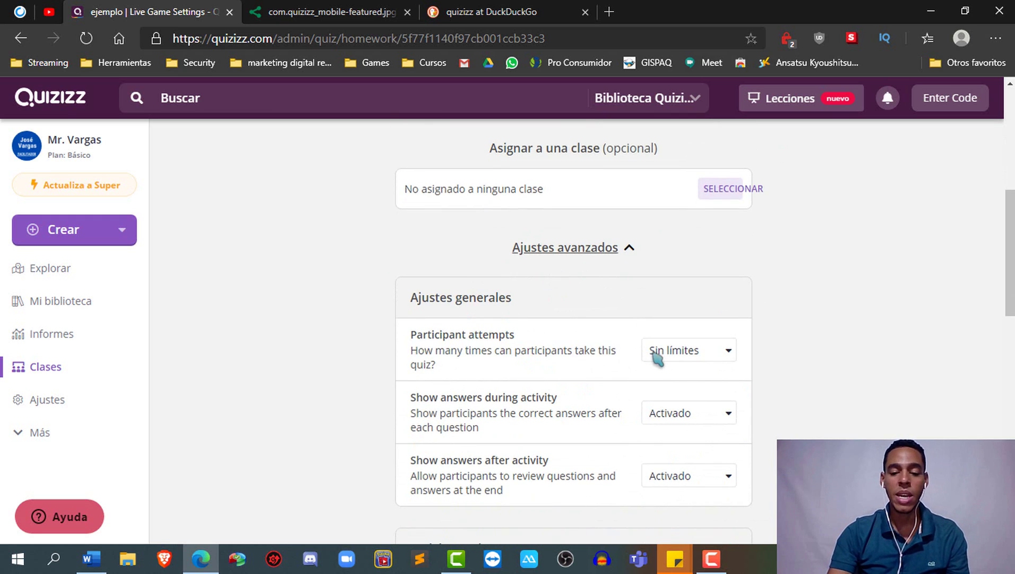
pyautogui.scroll(6, 592, 411)
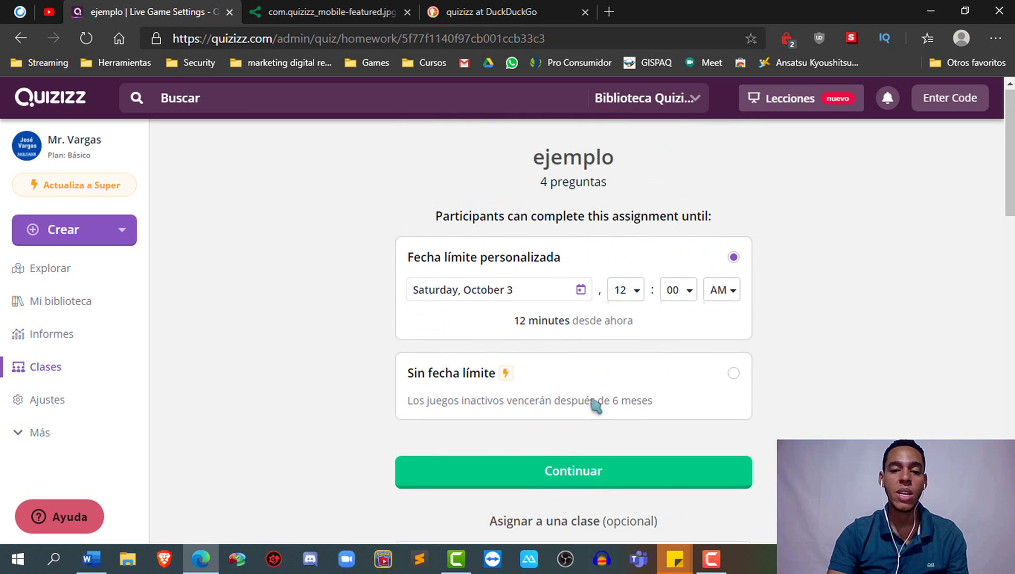
pyautogui.click(19, 43)
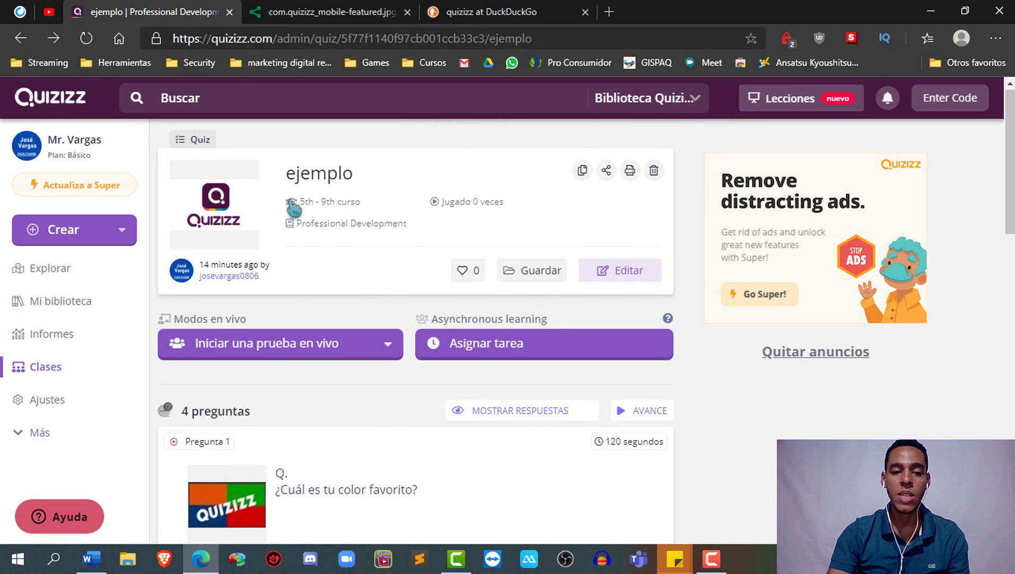
# - Set up a live Clásico session of the quiz, choose the Examen mode and check its advanced settings
pyautogui.click(331, 352)
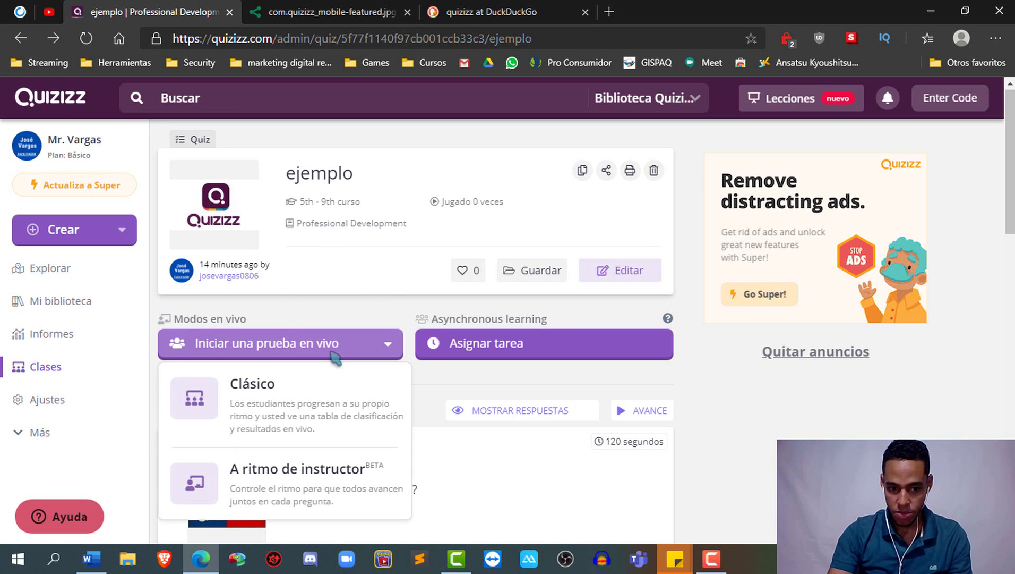
pyautogui.click(319, 412)
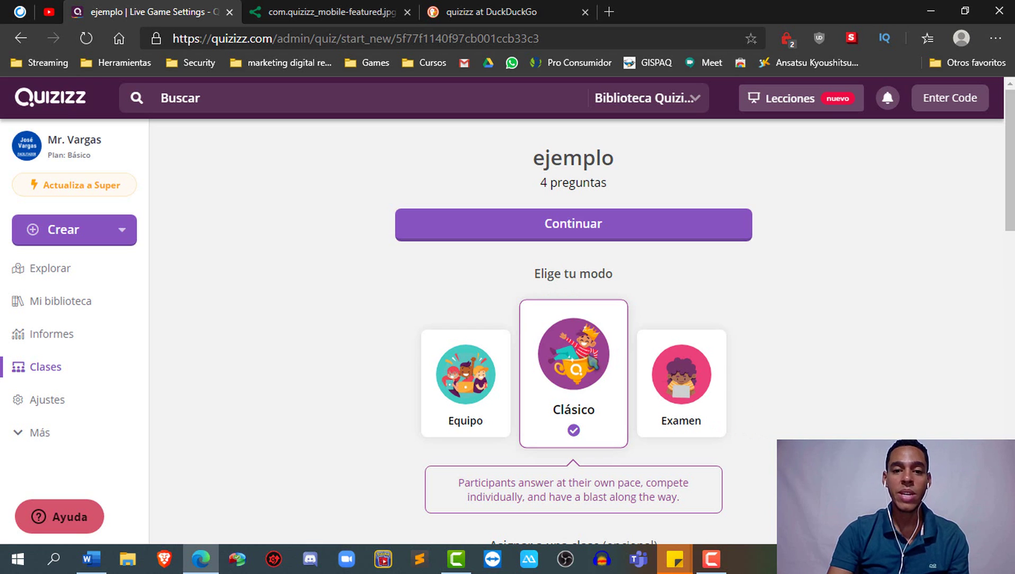
pyautogui.click(681, 402)
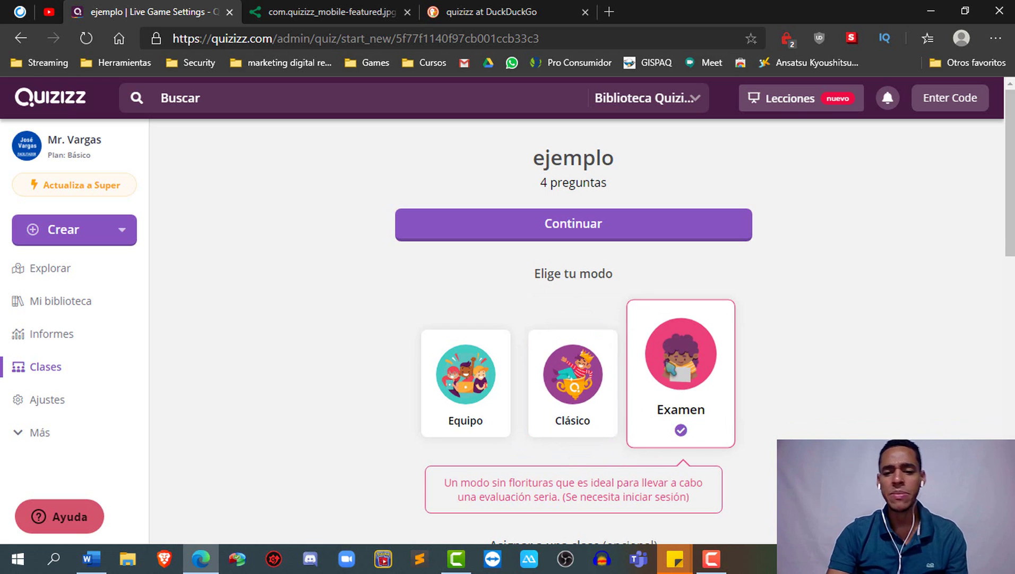
pyautogui.scroll(-4, 650, 363)
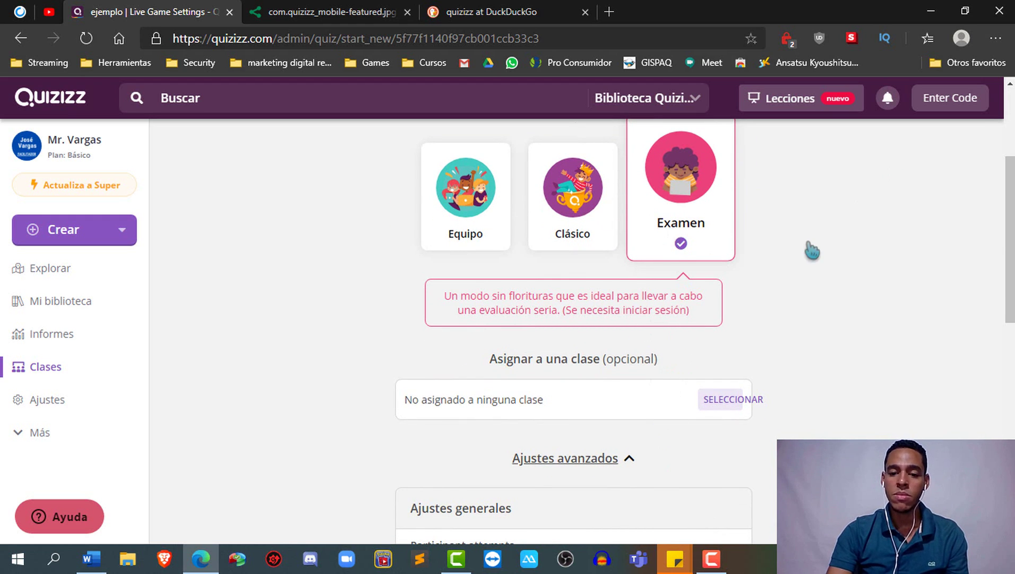
pyautogui.scroll(-4, 731, 303)
pyautogui.scroll(-3, 732, 306)
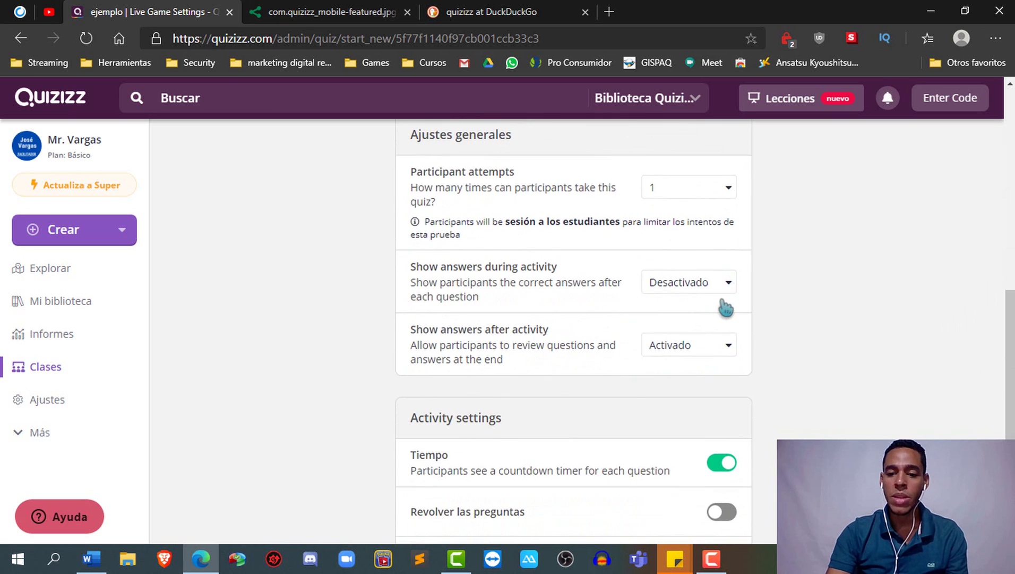
pyautogui.scroll(7, 726, 305)
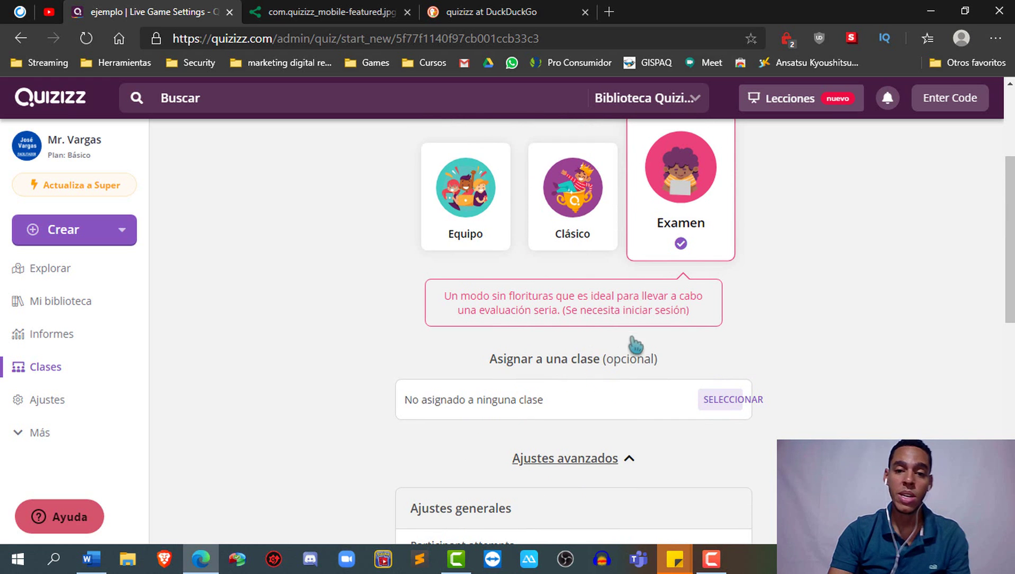
# - Set the participant attempts to 1 in the live session's general settings
pyautogui.scroll(-3, 637, 303)
pyautogui.scroll(-3, 655, 319)
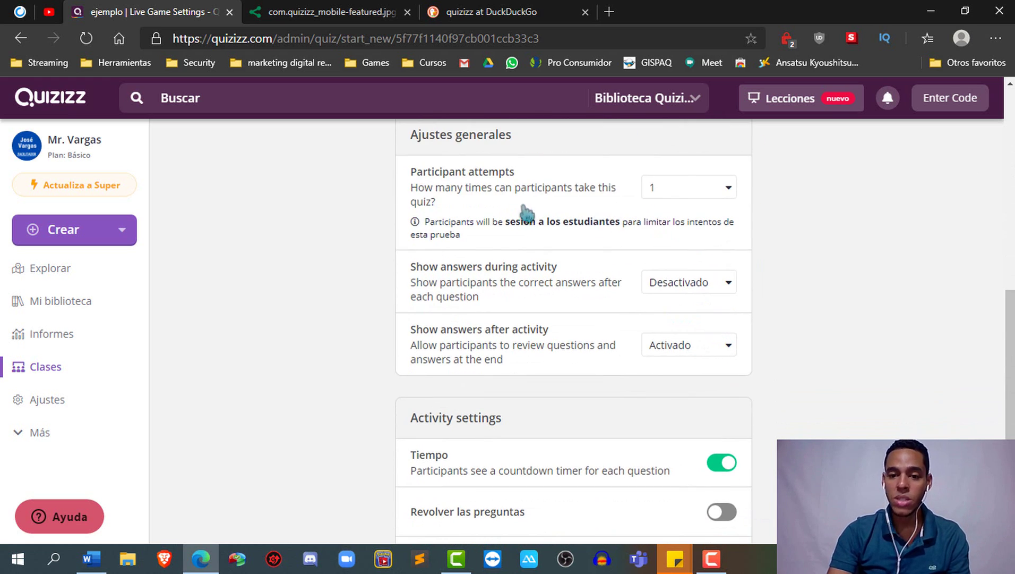
pyautogui.click(721, 195)
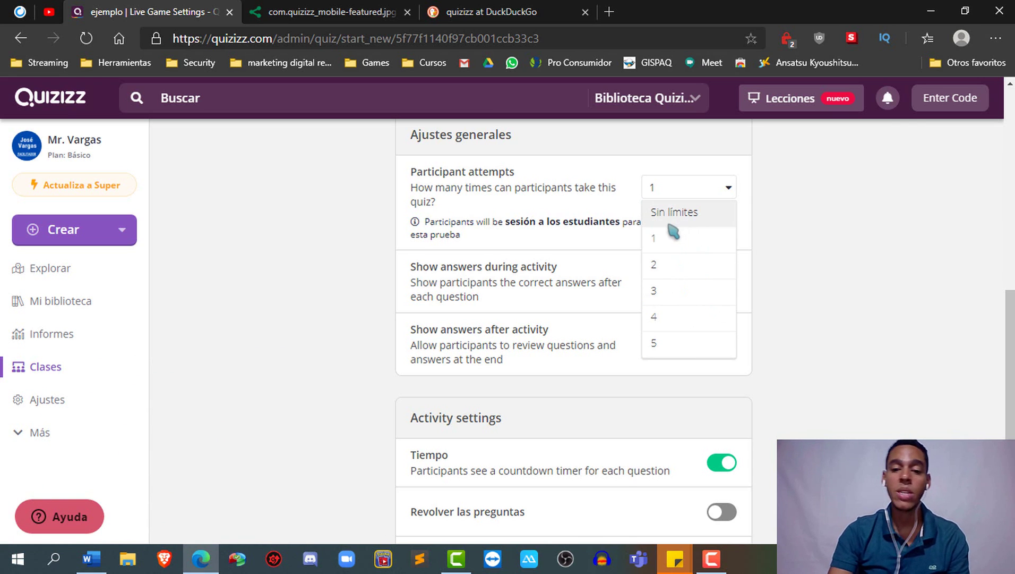
pyautogui.click(665, 240)
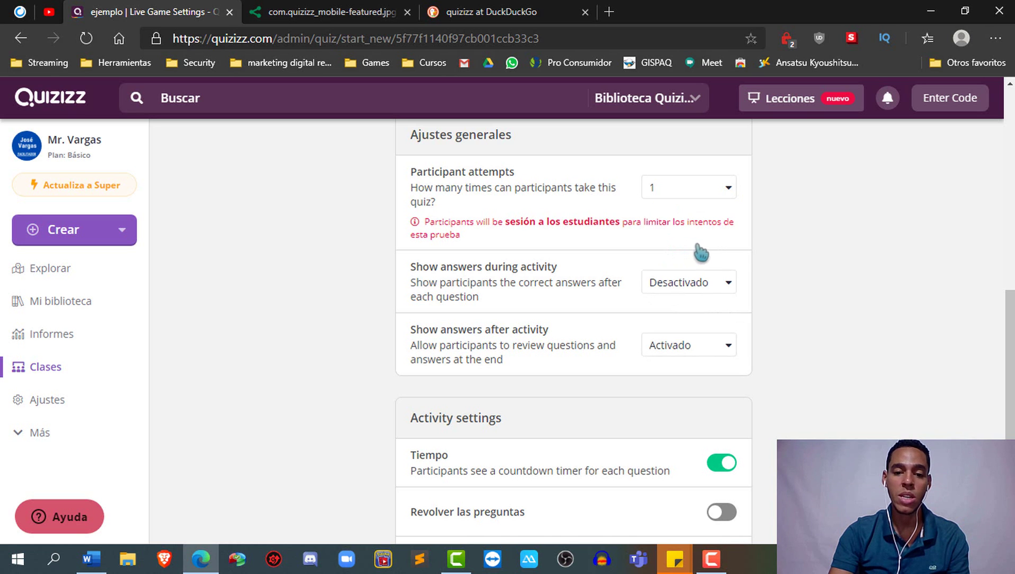
# - Review the answer display and activity settings, and continue to the live session's waiting room
pyautogui.scroll(-3, 770, 261)
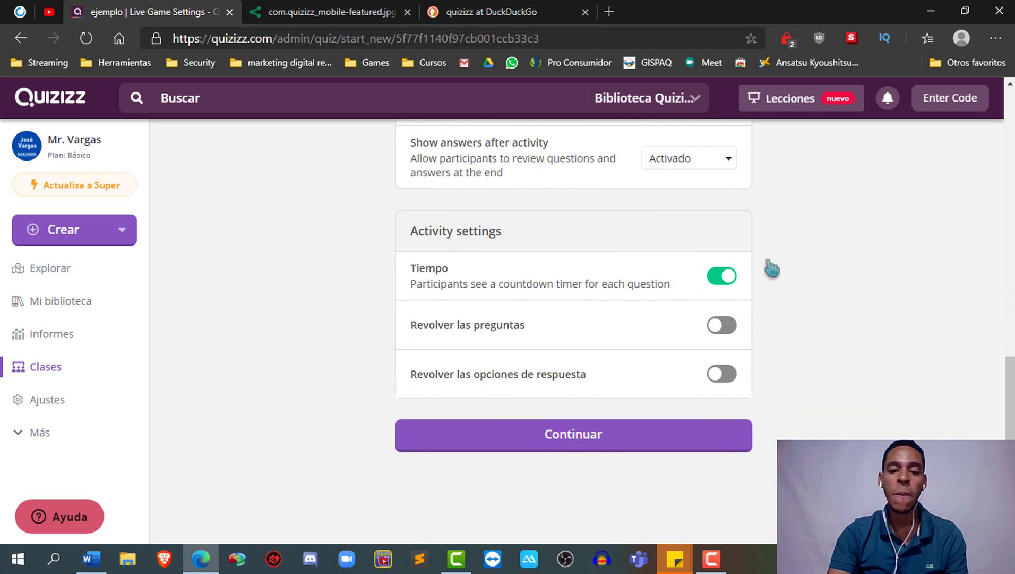
pyautogui.scroll(3, 771, 271)
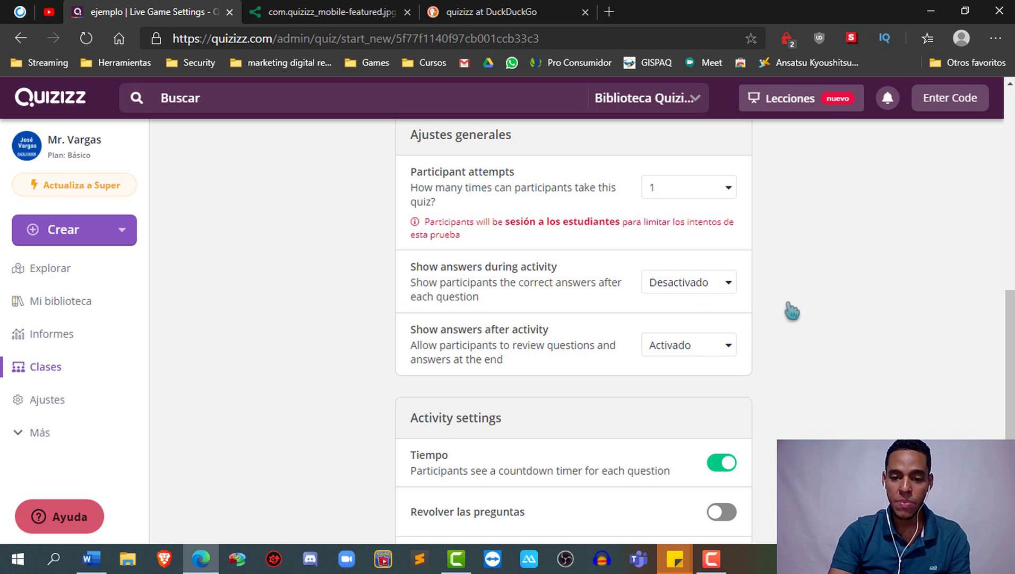
pyautogui.scroll(-3, 802, 303)
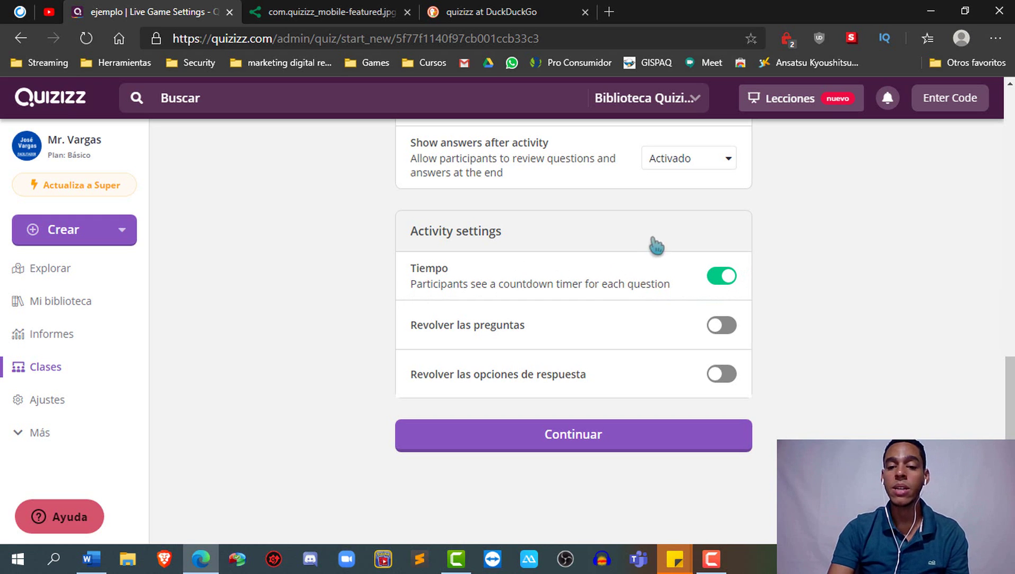
pyautogui.scroll(-1, 647, 351)
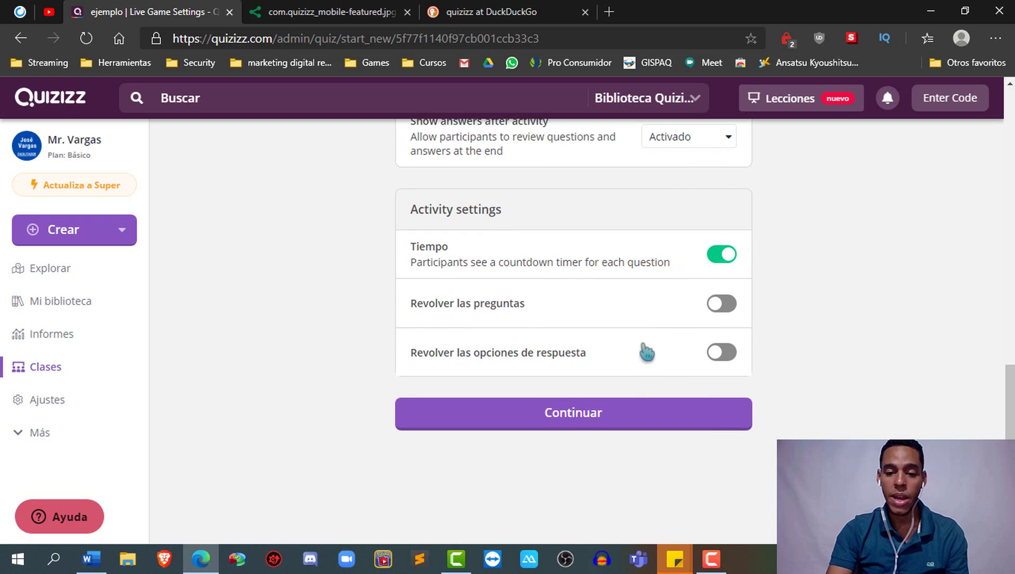
pyautogui.click(596, 421)
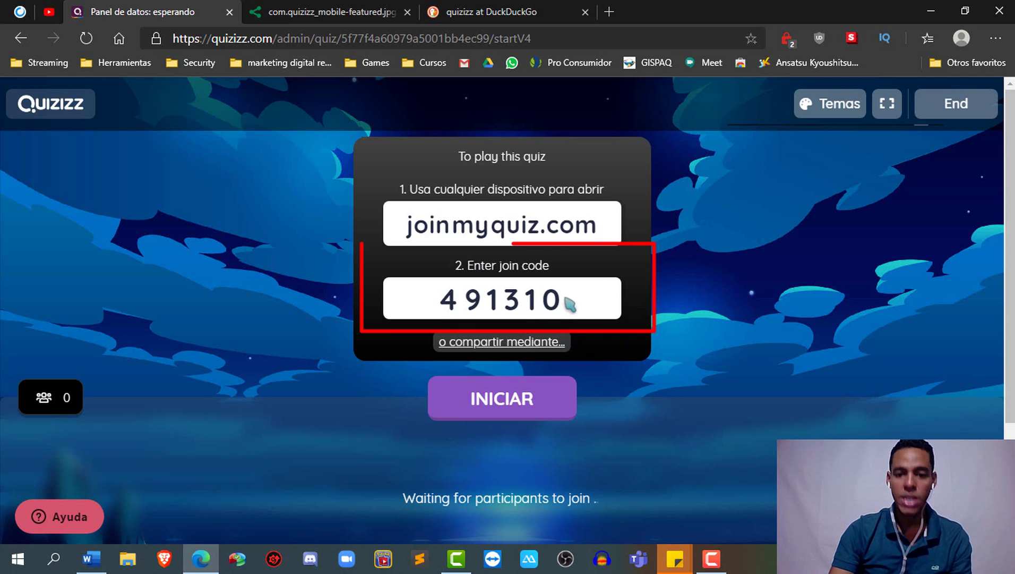
# - Copy the live session's join code for sharing with the participants
pyautogui.click(414, 289)
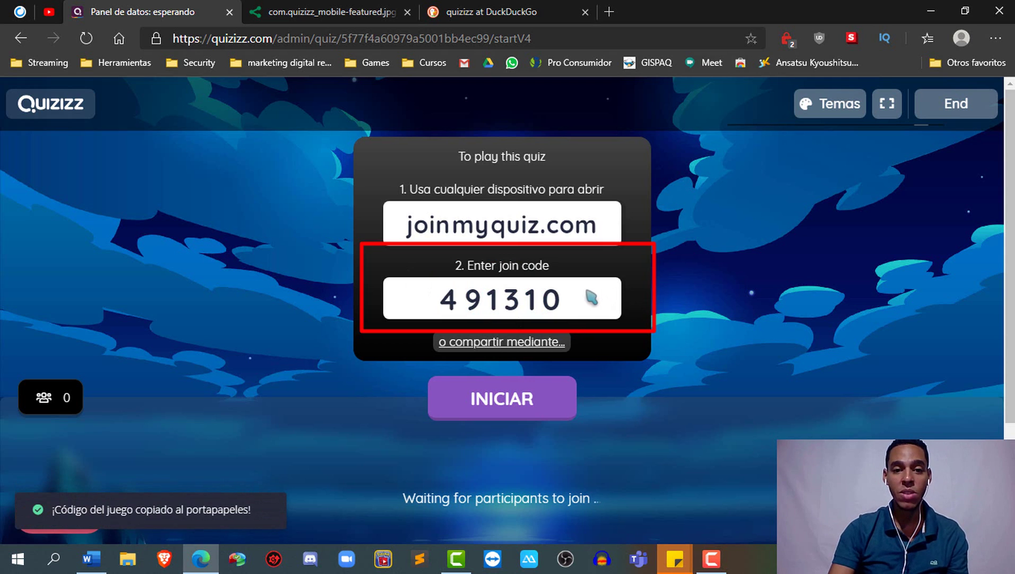
pyautogui.moveTo(587, 301); pyautogui.dragTo(397, 294)
pyautogui.click(403, 295)
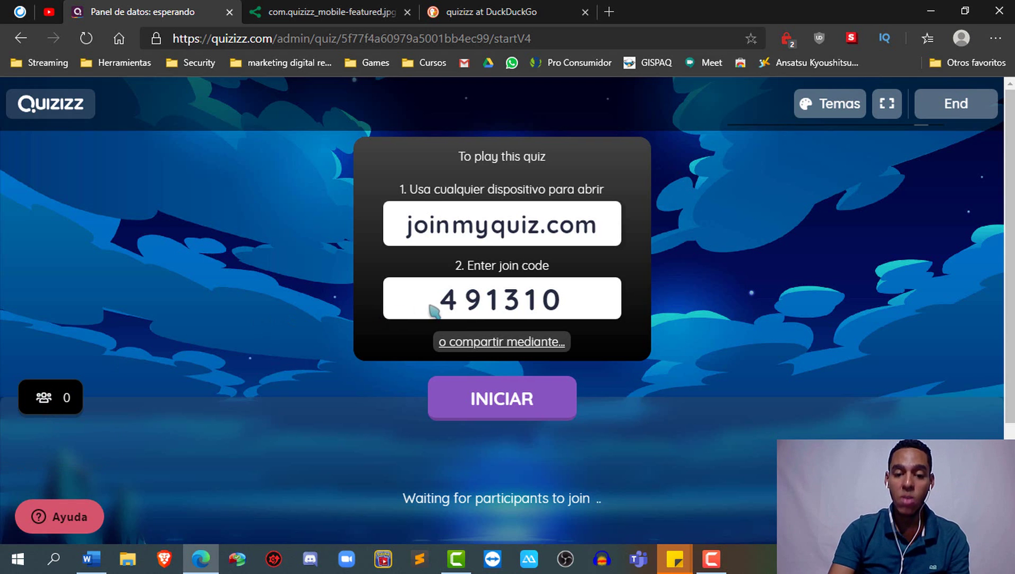
pyautogui.moveTo(435, 311); pyautogui.dragTo(571, 297)
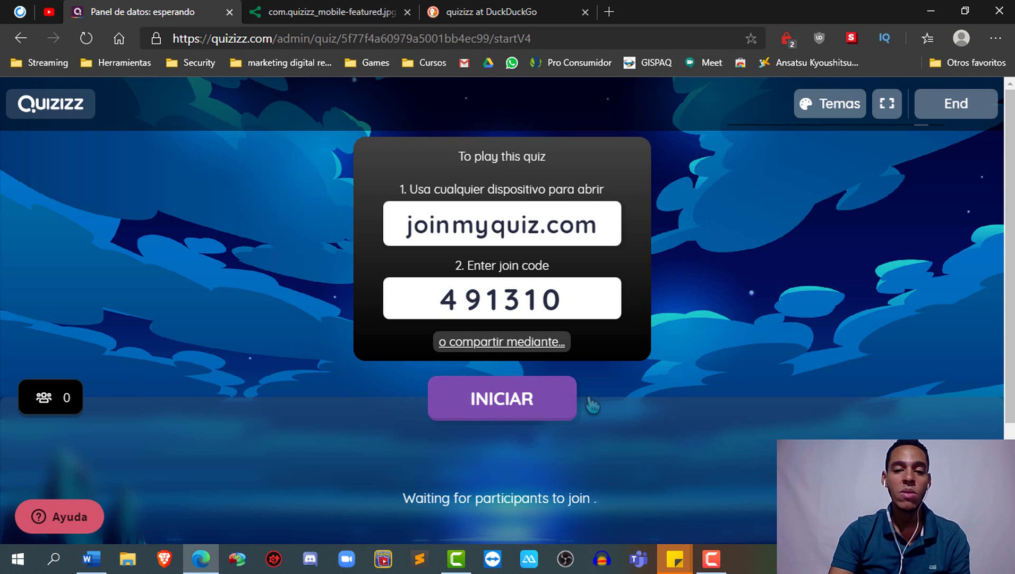
# - Try to start the live session, and end it to return to the quiz overview
pyautogui.click(509, 407)
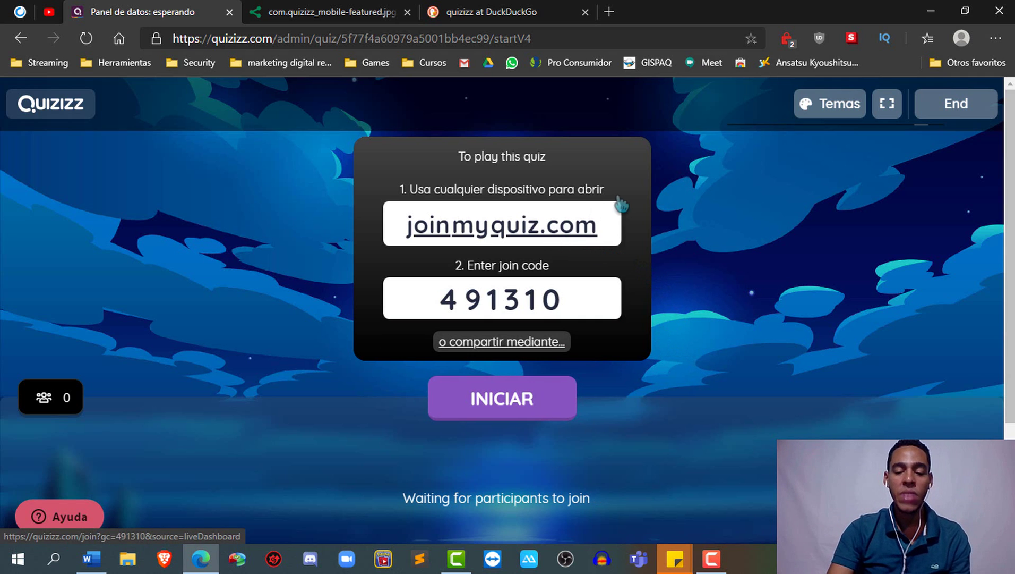
pyautogui.click(960, 113)
pyautogui.click(986, 176)
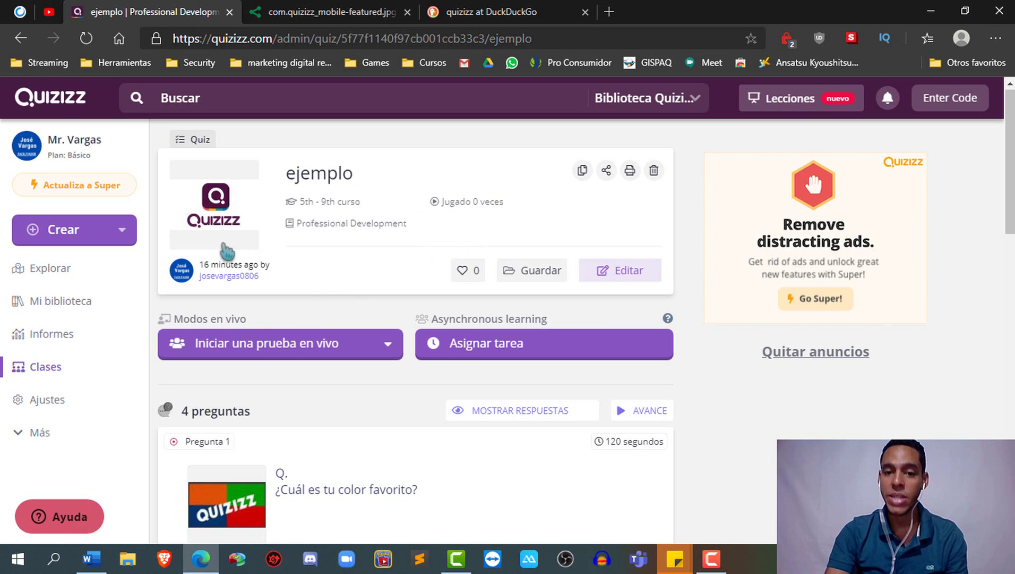
# - Open the reports list and view the live Prueba Taller report that has 62 participants
pyautogui.click(60, 338)
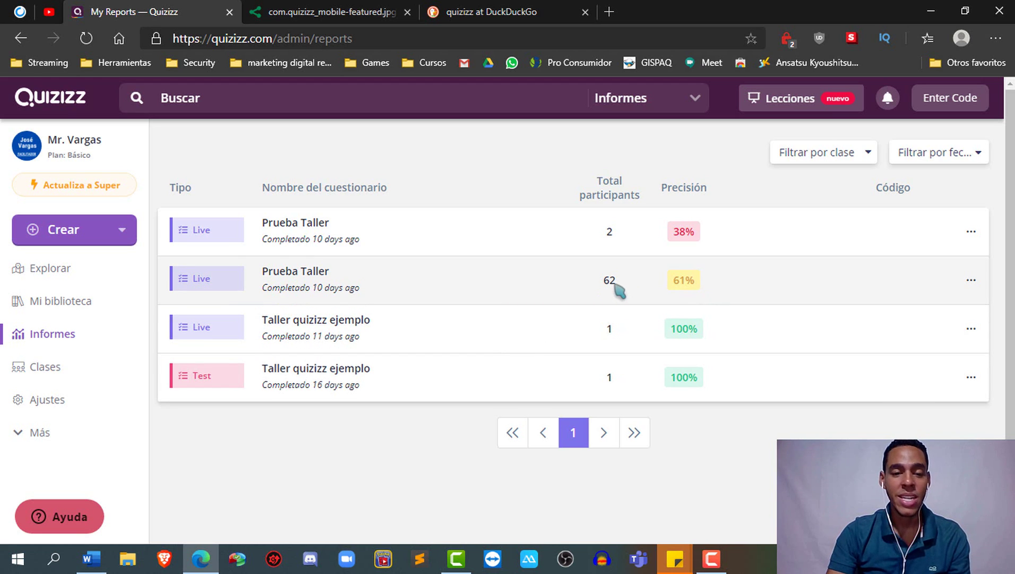
pyautogui.click(465, 281)
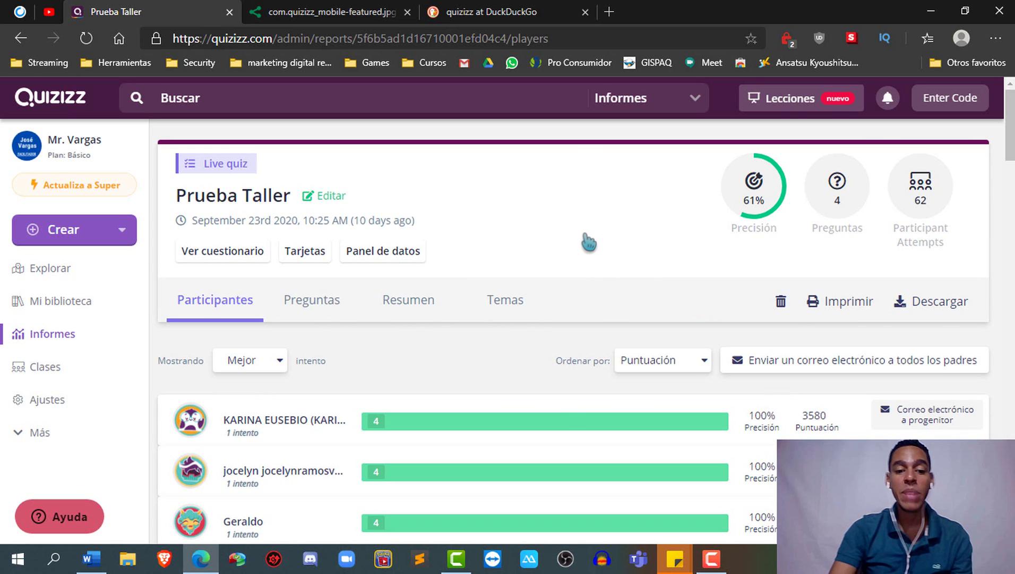
pyautogui.scroll(-3, 597, 248)
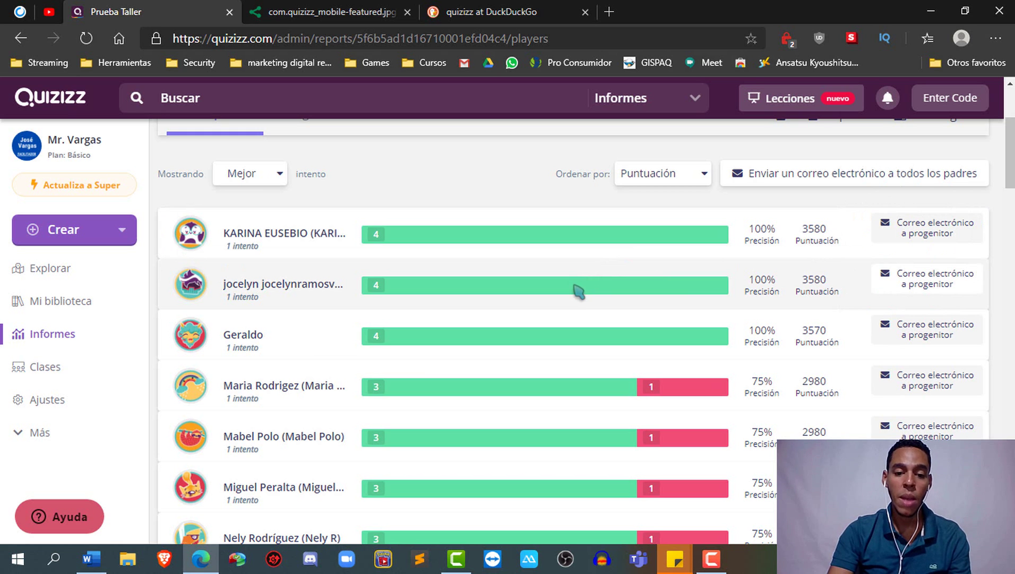
# - Open the fourth-ranked participant's individual result, examine the correct and incorrect answers, and close it
pyautogui.scroll(-3, 578, 296)
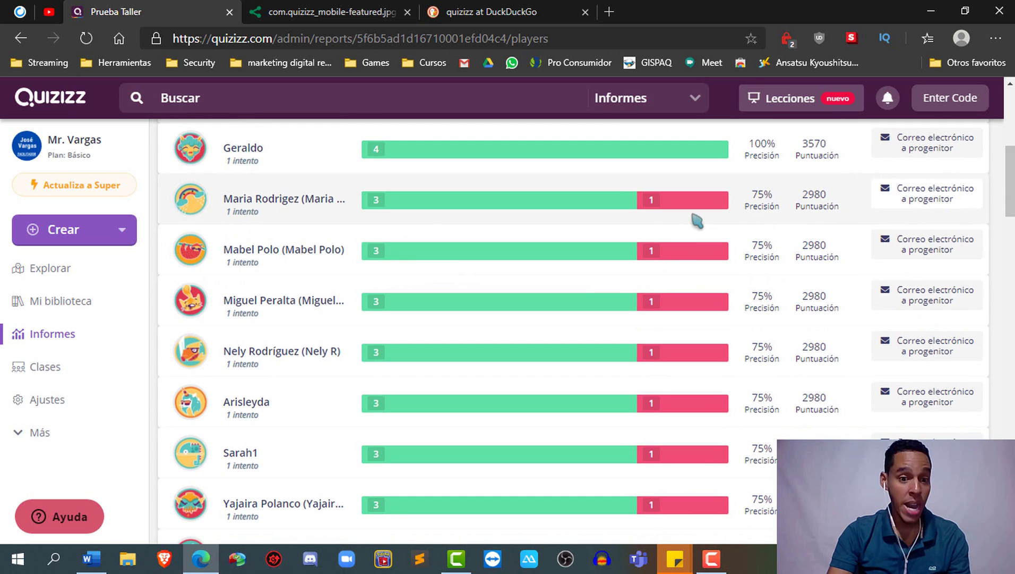
pyautogui.click(699, 210)
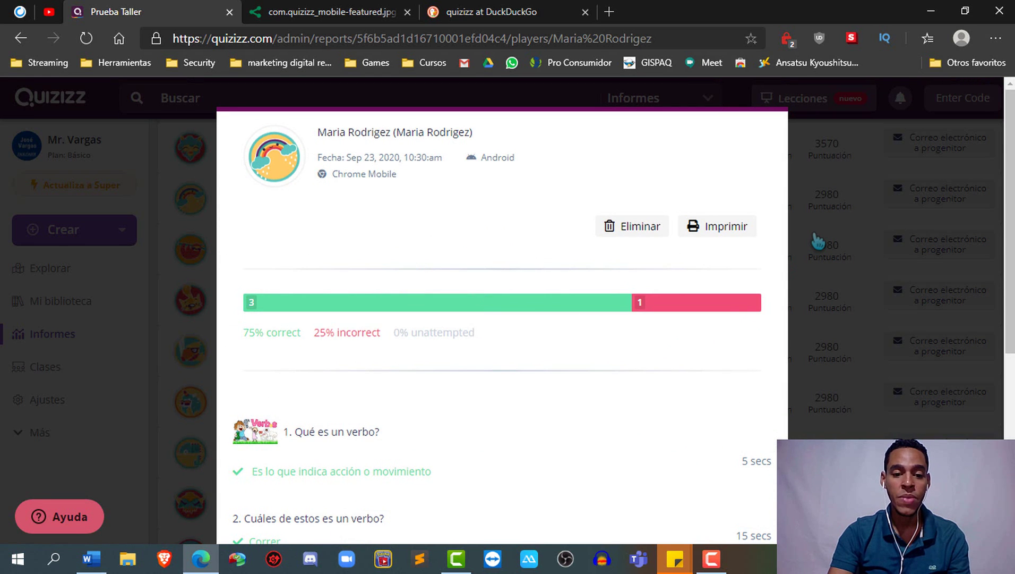
pyautogui.click(818, 241)
# - Look through the remaining participants' results and open the sorting options of the participant list
pyautogui.scroll(-4, 511, 271)
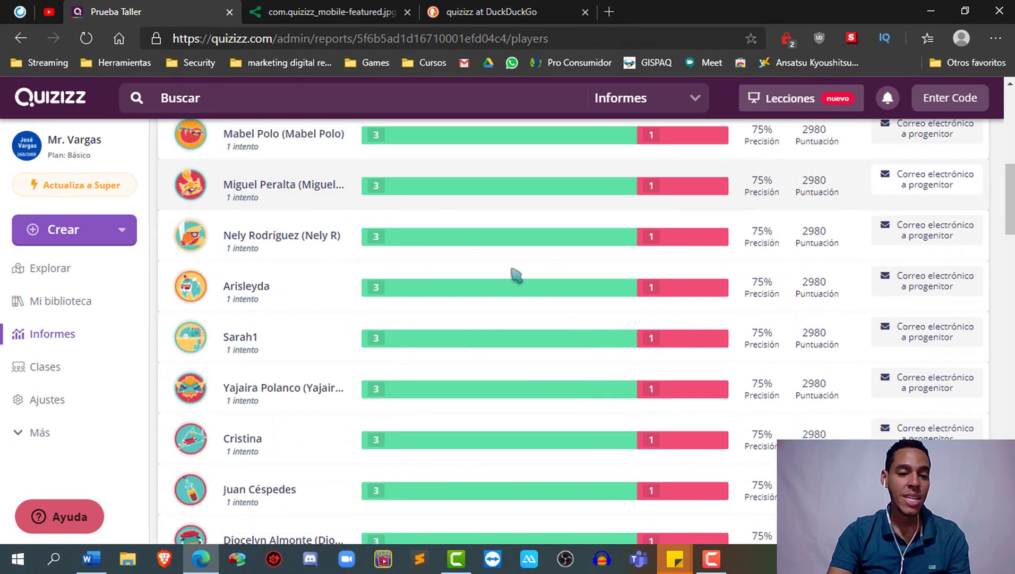
pyautogui.scroll(-7, 519, 276)
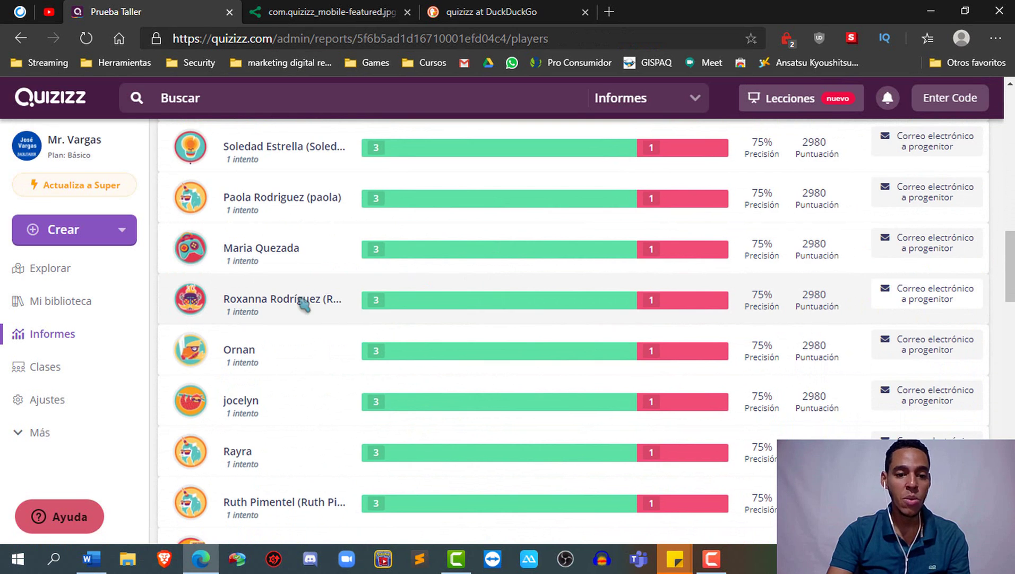
pyautogui.scroll(10, 777, 366)
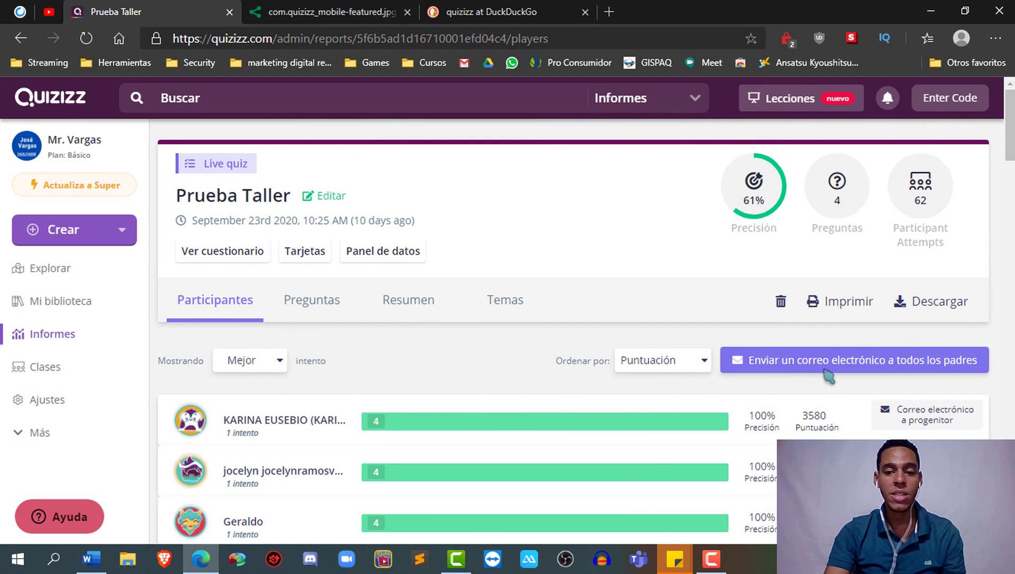
pyautogui.click(705, 361)
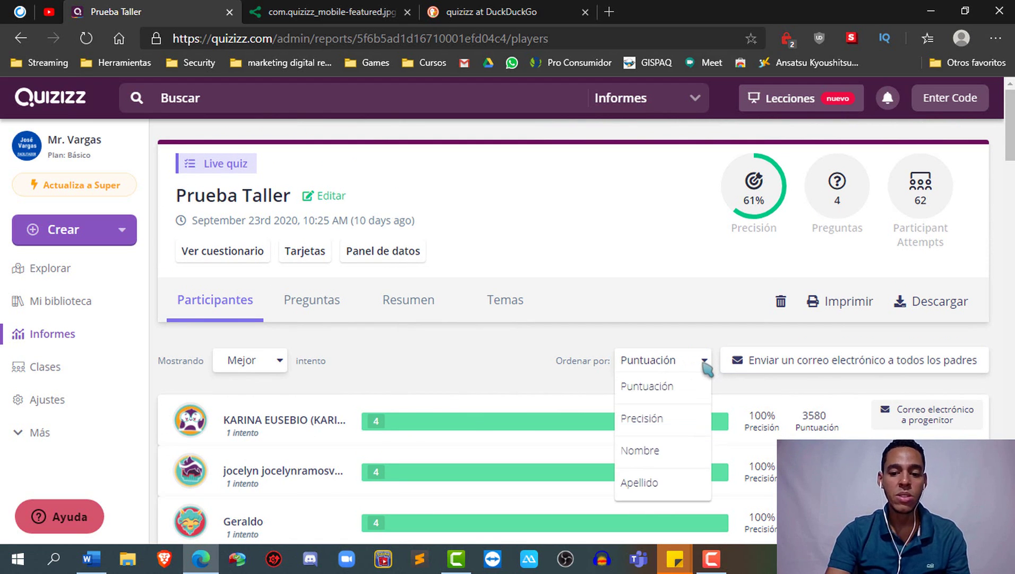